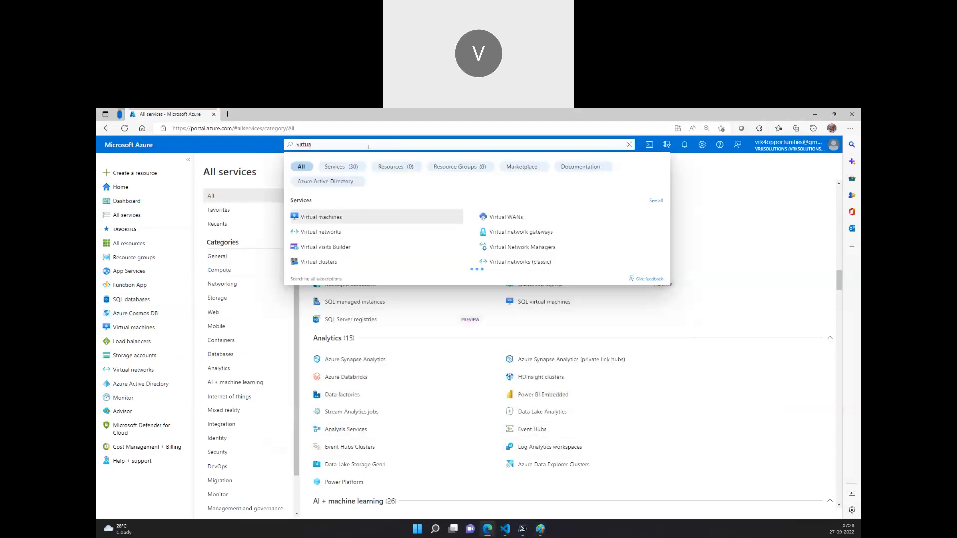
# Open the Virtual networks service and start creating a new virtual network
pyautogui.click(331, 233)
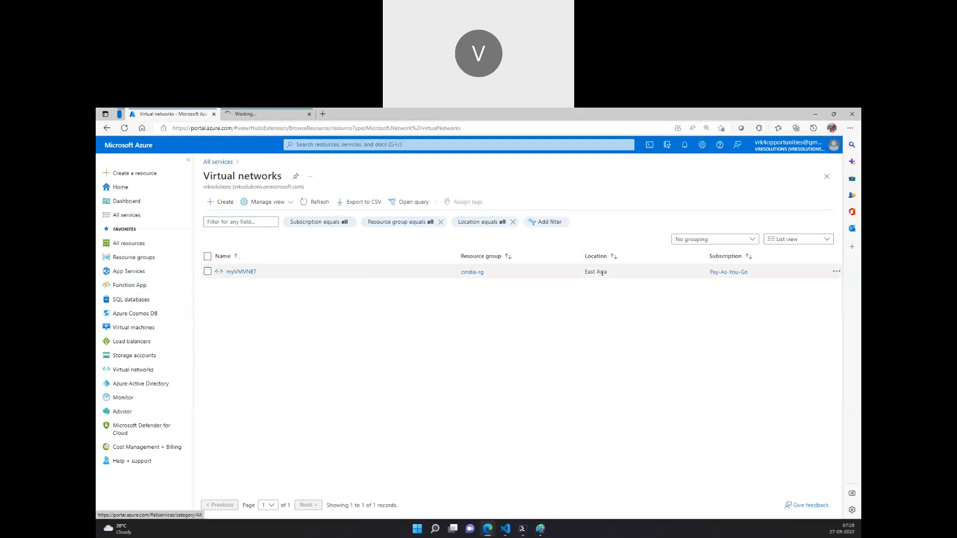
pyautogui.click(252, 116)
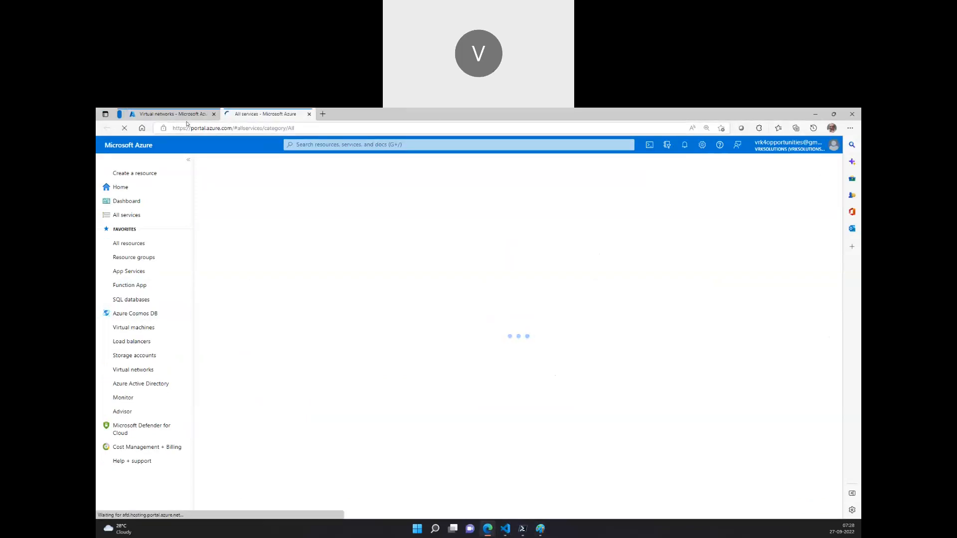
pyautogui.click(189, 117)
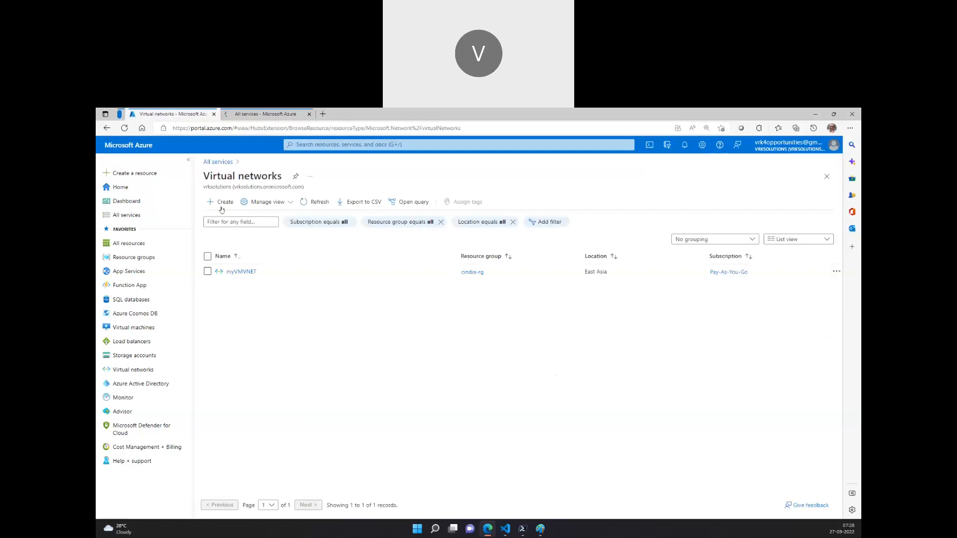
pyautogui.click(222, 202)
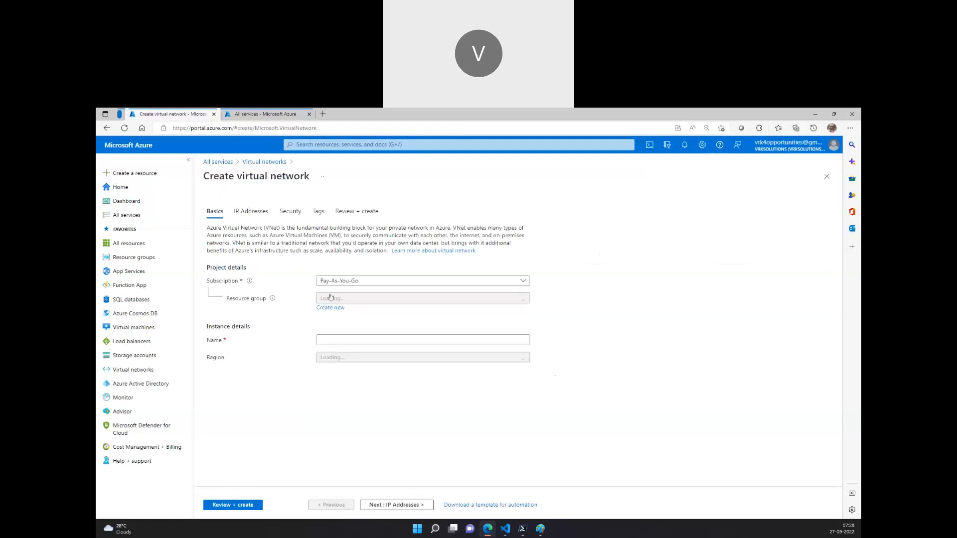
# Assign the virtual network to resource group eastus-rg and name it vnet-eastus
pyautogui.click(344, 299)
pyautogui.click(399, 369)
pyautogui.click(358, 341)
pyautogui.write('eastus-vnet')
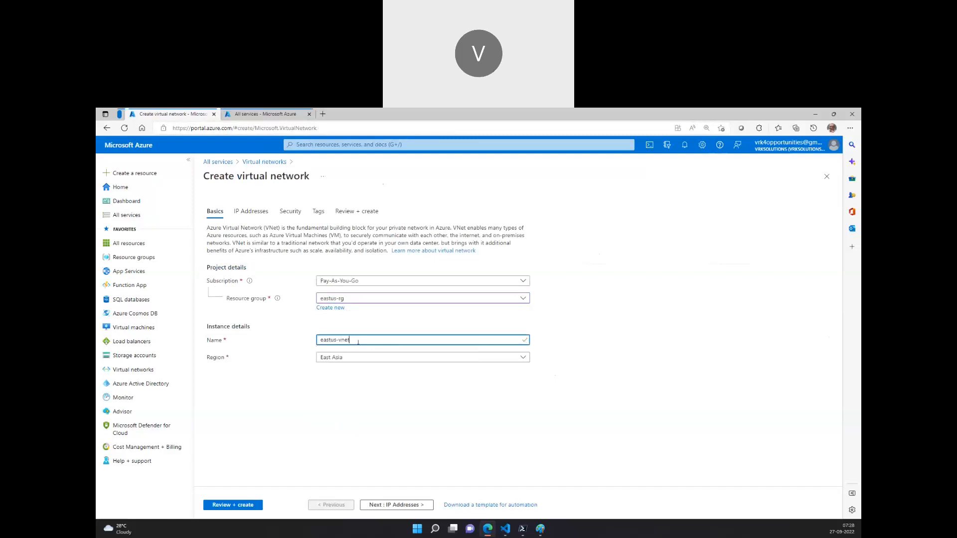
pyautogui.hotkey('ctrl', 'a')
pyautogui.write('vnet-eastus')
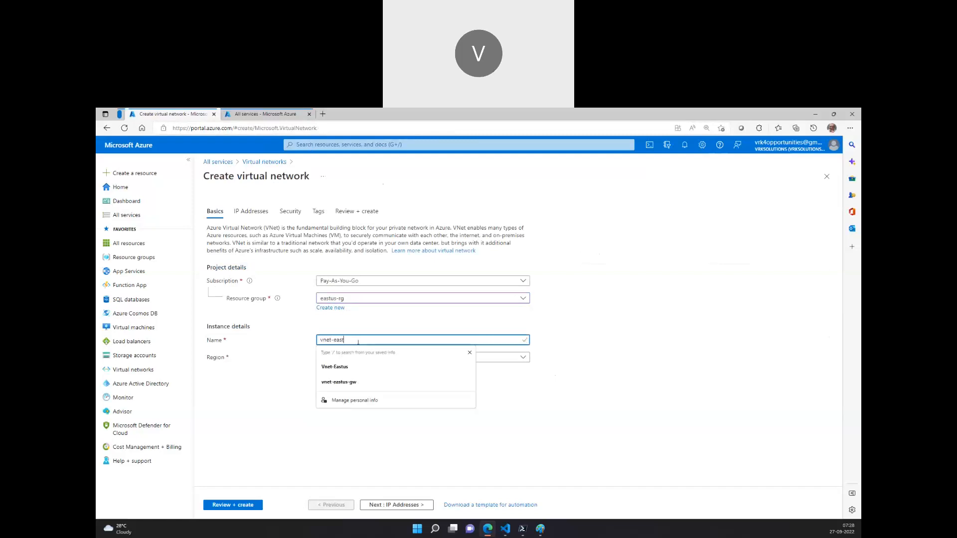
pyautogui.click(451, 412)
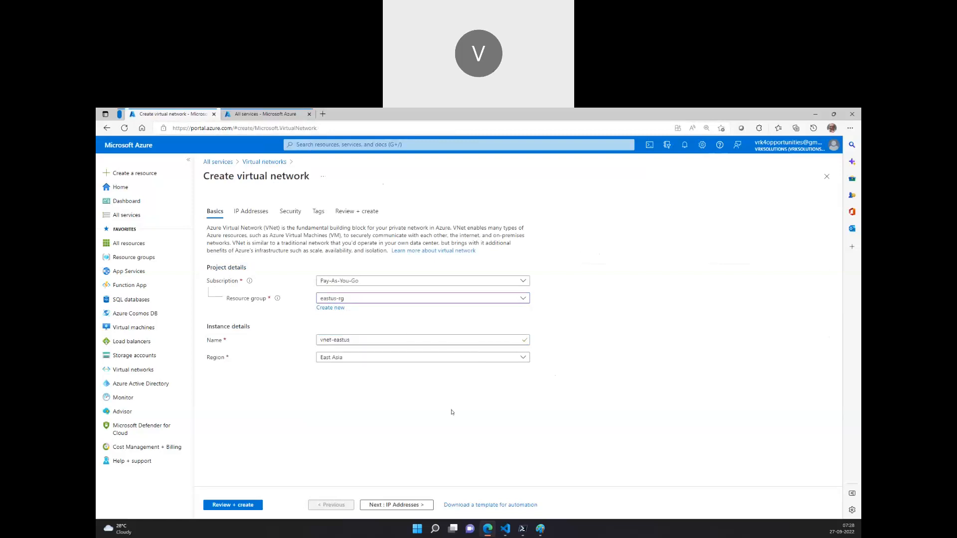
# Set the virtual network's region to East US and proceed to its IP address settings
pyautogui.click(346, 365)
pyautogui.write('eaas')
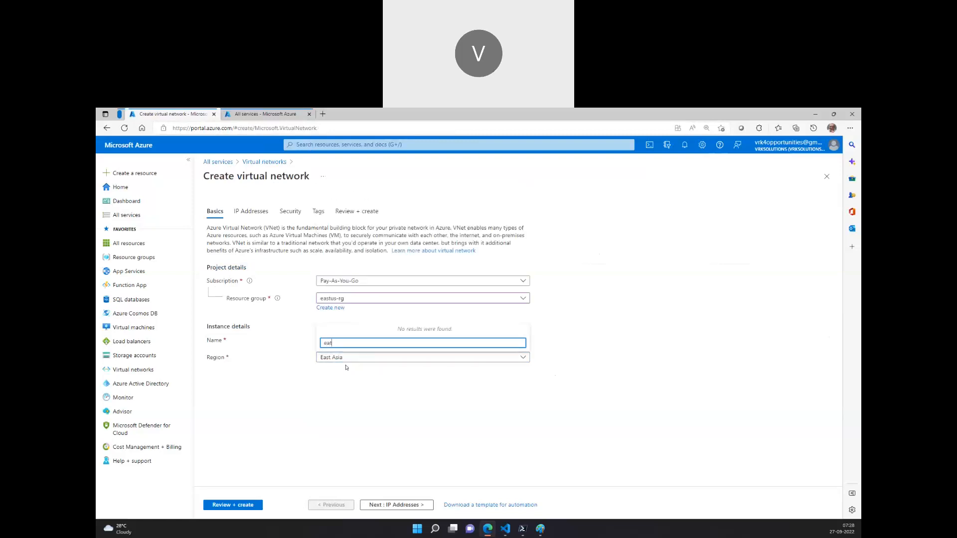
pyautogui.write('t')
pyautogui.press('BackSpace')
pyautogui.press('BackSpace')
pyautogui.press('BackSpace')
pyautogui.write('st us')
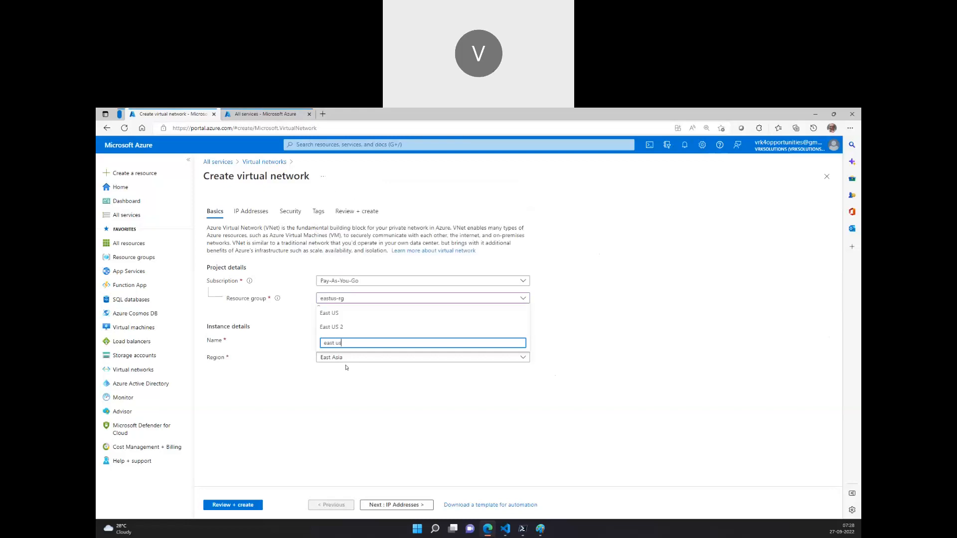
pyautogui.click(352, 316)
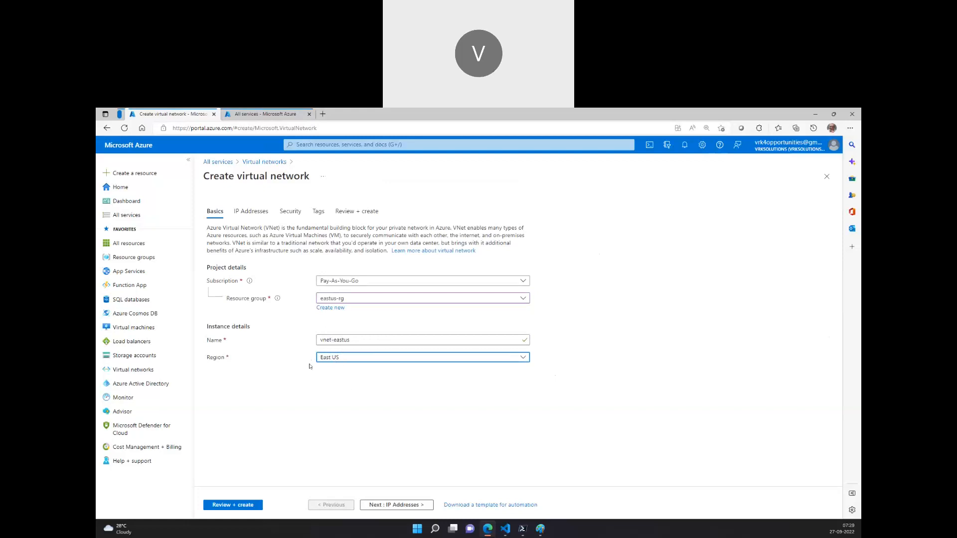
pyautogui.click(340, 358)
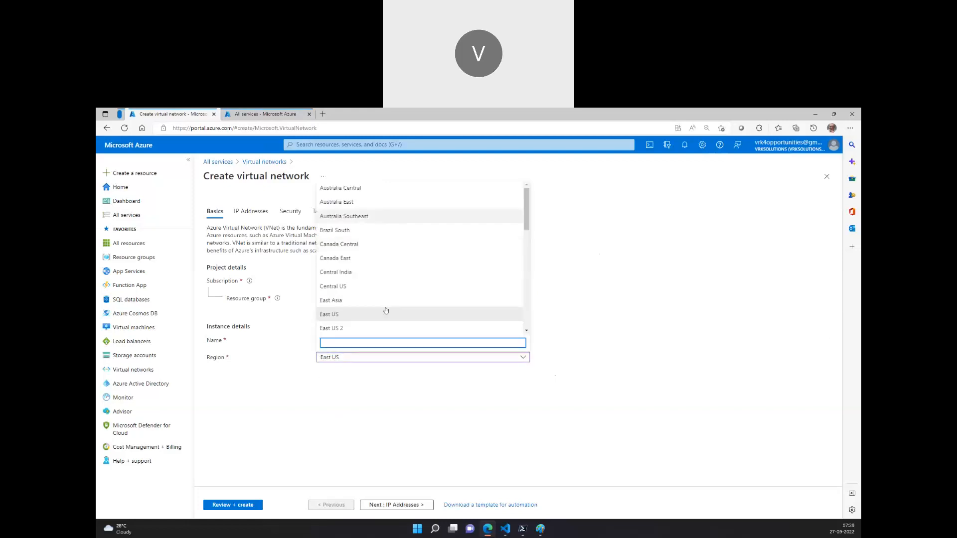
pyautogui.click(269, 360)
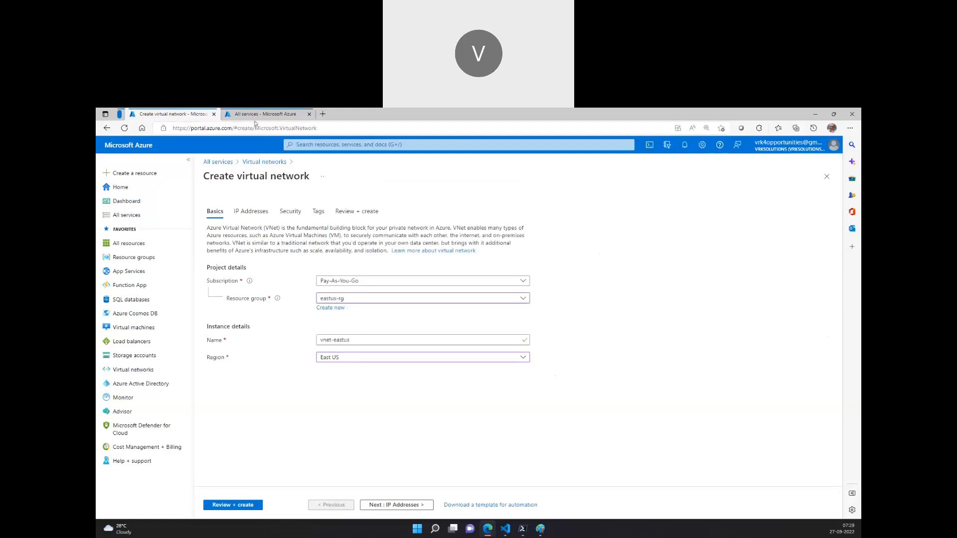
pyautogui.click(377, 504)
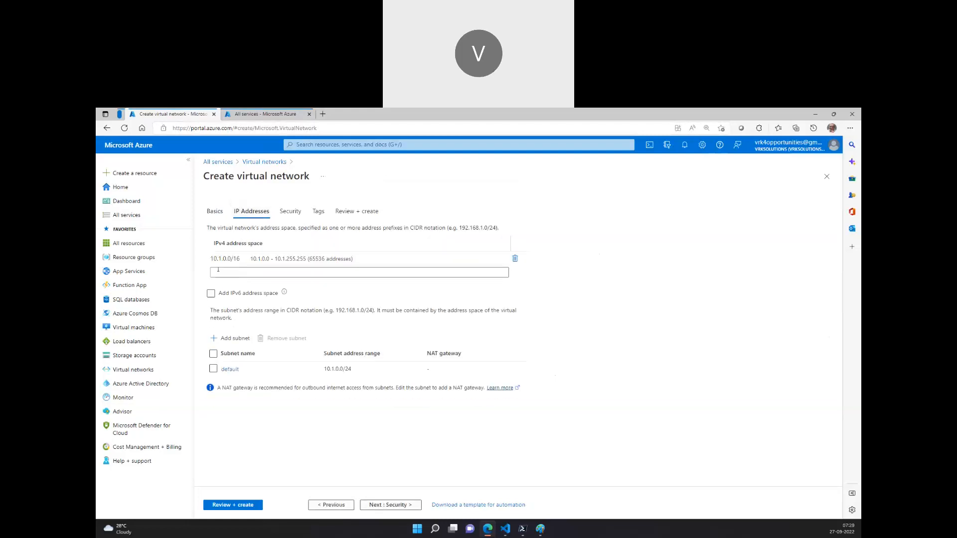
# Switch to Paint to examine the Azure network diagram with its subnets, and return to the Azure portal
pyautogui.click(540, 529)
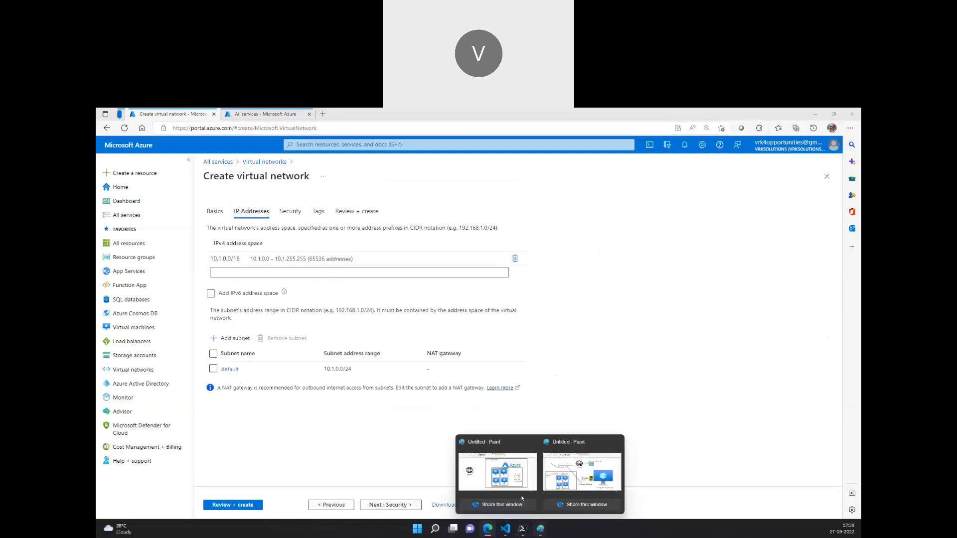
pyautogui.click(504, 473)
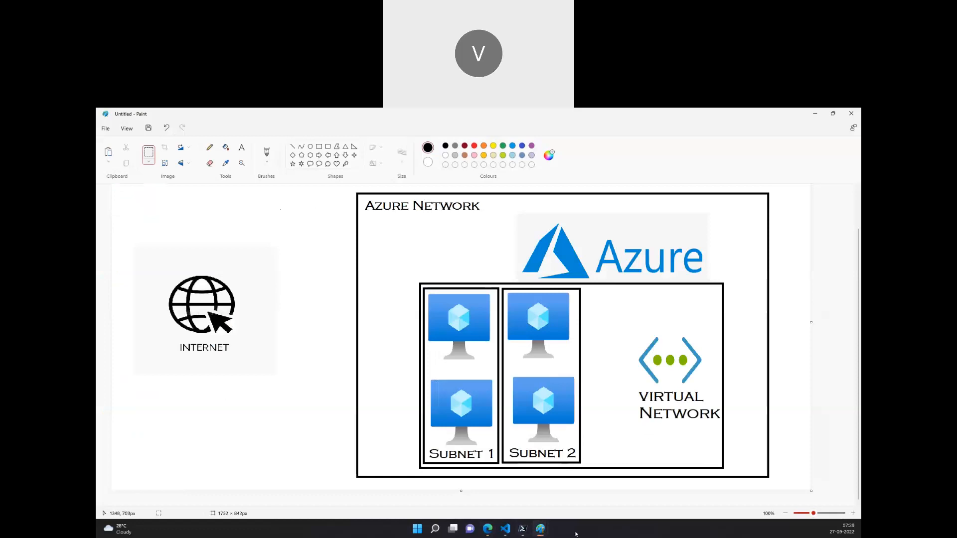
pyautogui.click(488, 528)
# Set the virtual network's IPv4 address space to 172.19.0.0/16
pyautogui.click(249, 258)
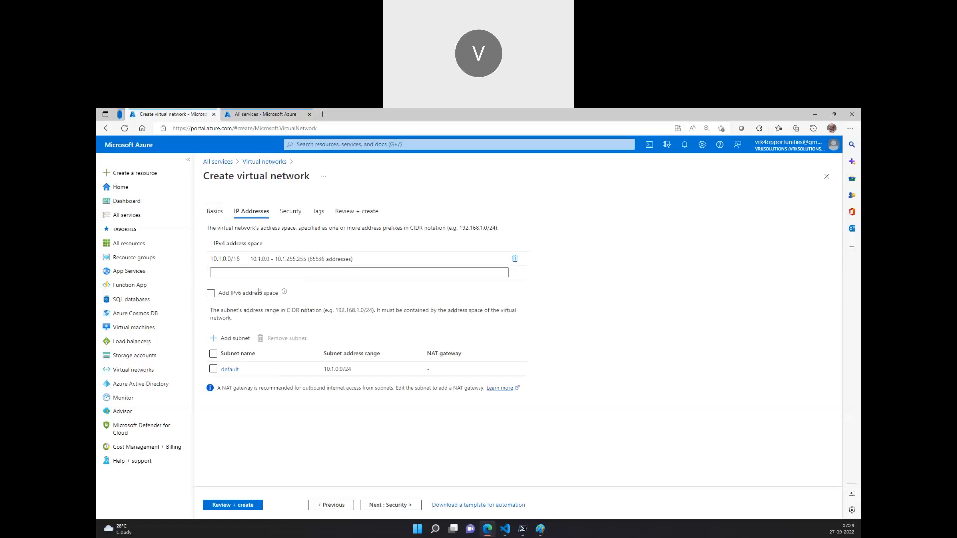
pyautogui.click(225, 258)
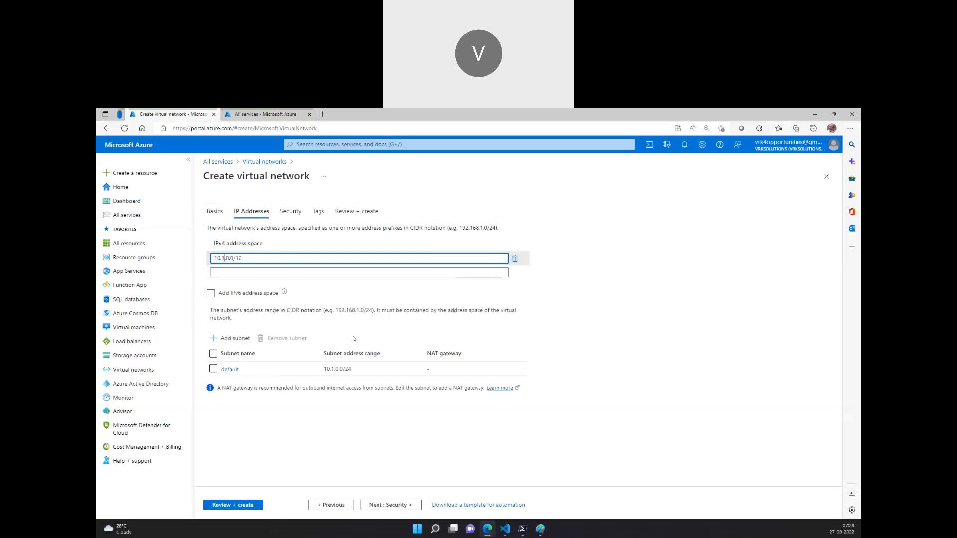
pyautogui.press('BackSpace')
pyautogui.press('BackSpace')
pyautogui.write('172.1')
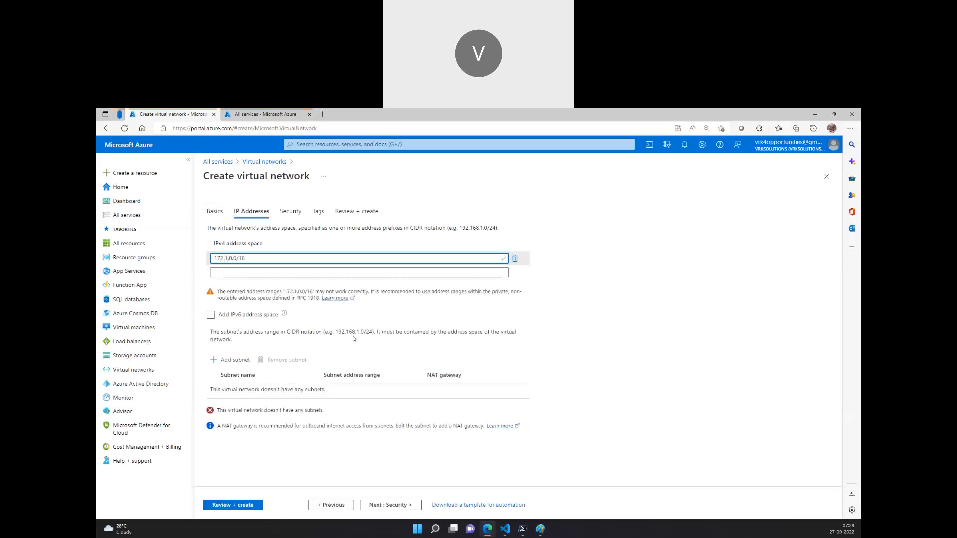
pyautogui.write('9')
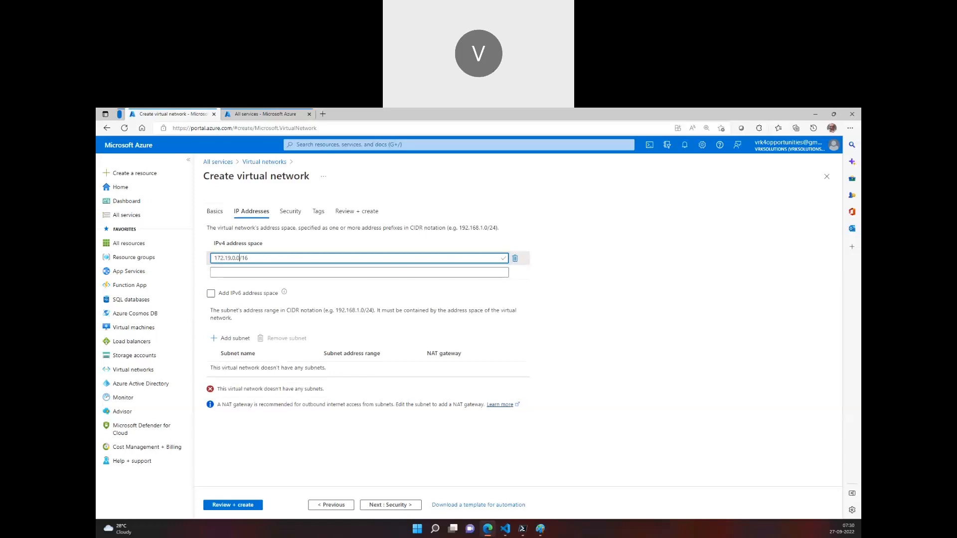
# Switch to the Virtual Network notes in Visual Studio Code and add an "IP Address space" heading with 0.0.0.0/0 below it
pyautogui.click(510, 534)
pyautogui.press('Return')
pyautogui.press('Return')
pyautogui.press('BackSpace')
pyautogui.write('IP Ad')
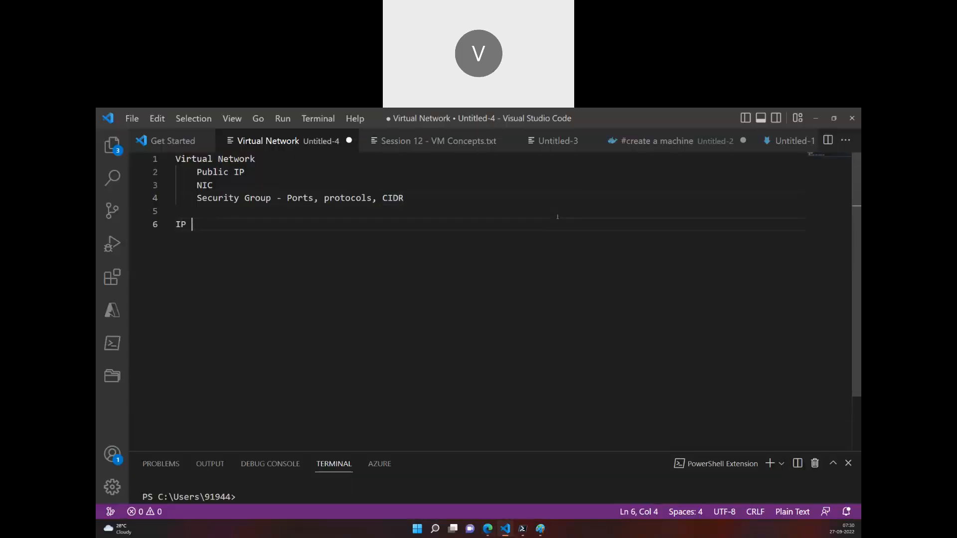
pyautogui.press('BackSpace')
pyautogui.write('ddress space')
pyautogui.press('Return')
pyautogui.write('0.0.0.0 ')
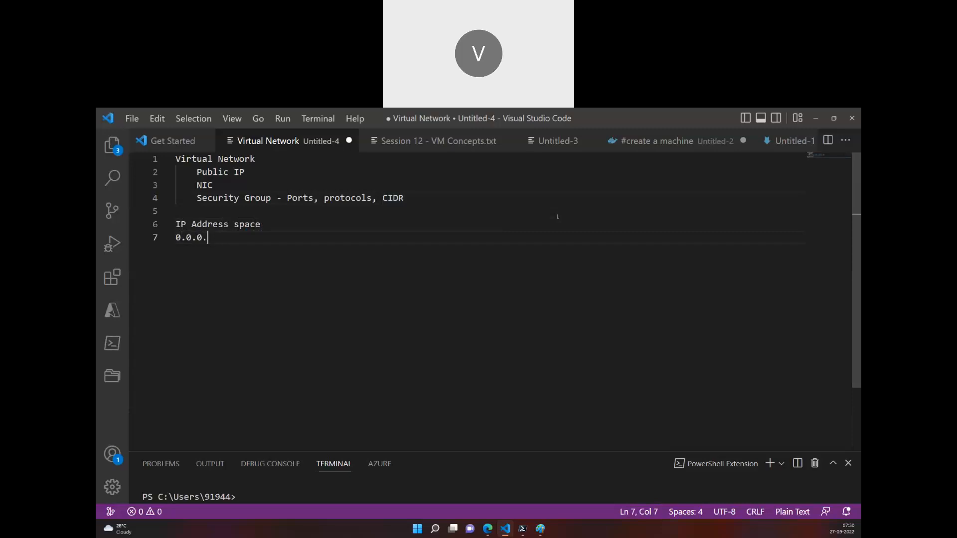
pyautogui.write('/0')
pyautogui.press('Return')
# Copy the 0.0.0.0/0 line in the notes onto the line below and change it to 0.0.0.0/8
pyautogui.press('Up')
pyautogui.hotkey('shift', 'Down')
pyautogui.hotkey('shift', 'Left')
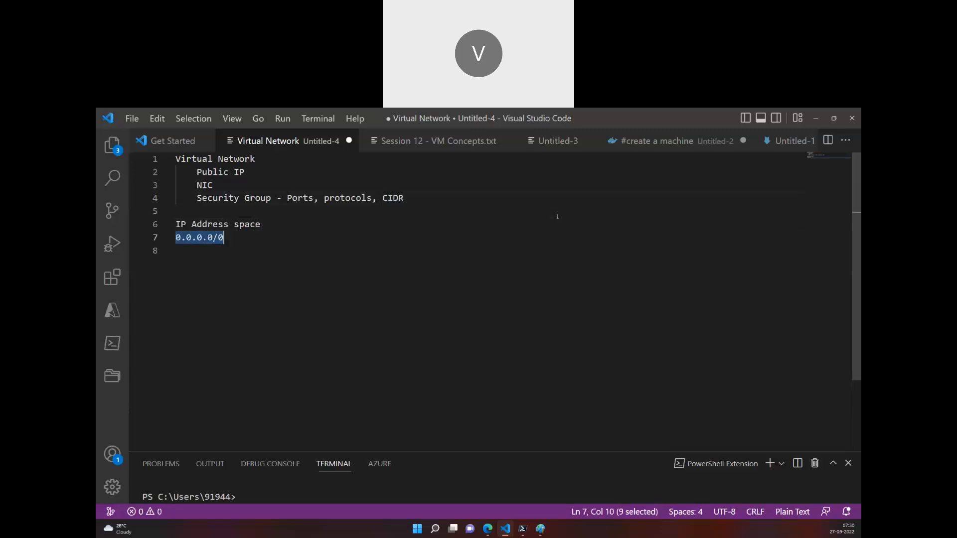
pyautogui.hotkey('ctrl', 'c')
pyautogui.press('Down')
pyautogui.hotkey('ctrl', 'v')
pyautogui.press('BackSpace')
pyautogui.write('8')
pyautogui.press('Return')
# Add another copy of the address range to the notes and edit it to 10.0.0.0/16
pyautogui.hotkey('ctrl', 'v')
pyautogui.press('Left')
pyautogui.press('Left')
pyautogui.press('Left')
pyautogui.press('Left')
pyautogui.press('Left')
pyautogui.press('Left')
pyautogui.press('Left')
pyautogui.press('Left')
pyautogui.press('Left')
pyautogui.write('1')
pyautogui.press('Right')
pyautogui.press('Right')
pyautogui.press('Right')
pyautogui.press('Right')
pyautogui.press('Right')
pyautogui.press('Right')
pyautogui.press('Right')
pyautogui.press('Right')
pyautogui.hotkey('shift', 'Right')
pyautogui.write('16')
# Add the prefix lengths /24 and /32 on separate lines below the 10.0.0.0/16 range
pyautogui.press('Return')
pyautogui.write('/24')
pyautogui.press('Return')
pyautogui.write('/32')
pyautogui.press('BackSpace')
pyautogui.press('BackSpace')
pyautogui.write('32')
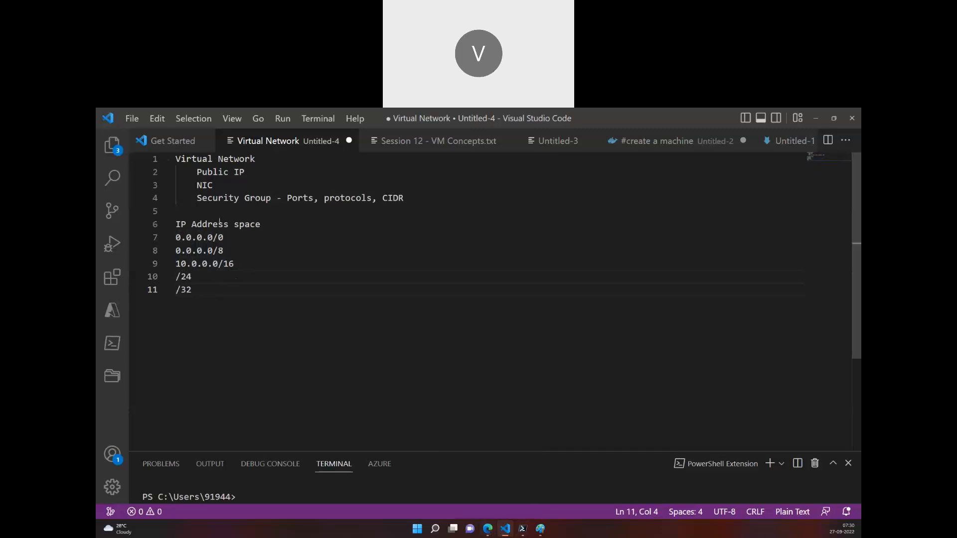
# Return to the Azure portal and start adding a subnet named frontend-servers
pyautogui.click(501, 529)
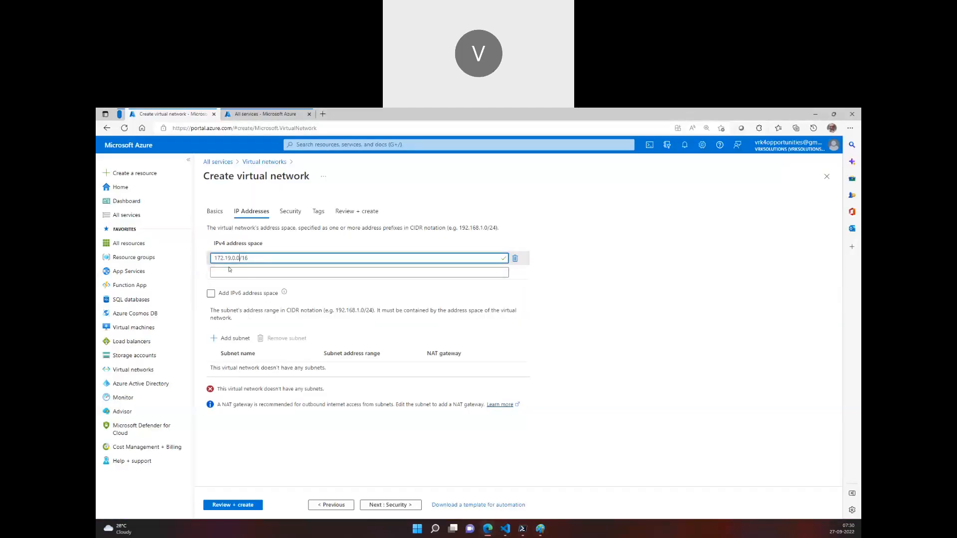
pyautogui.click(236, 340)
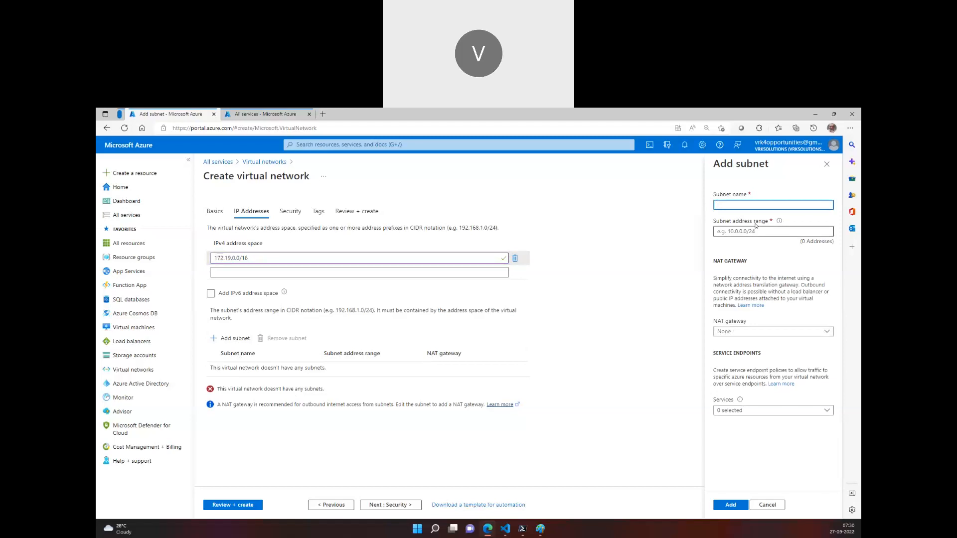
pyautogui.write('frontend-servers')
# Give the frontend-servers subnet the address range 172.19.0.0/24, based on the network's address space, and add it
pyautogui.click(224, 258)
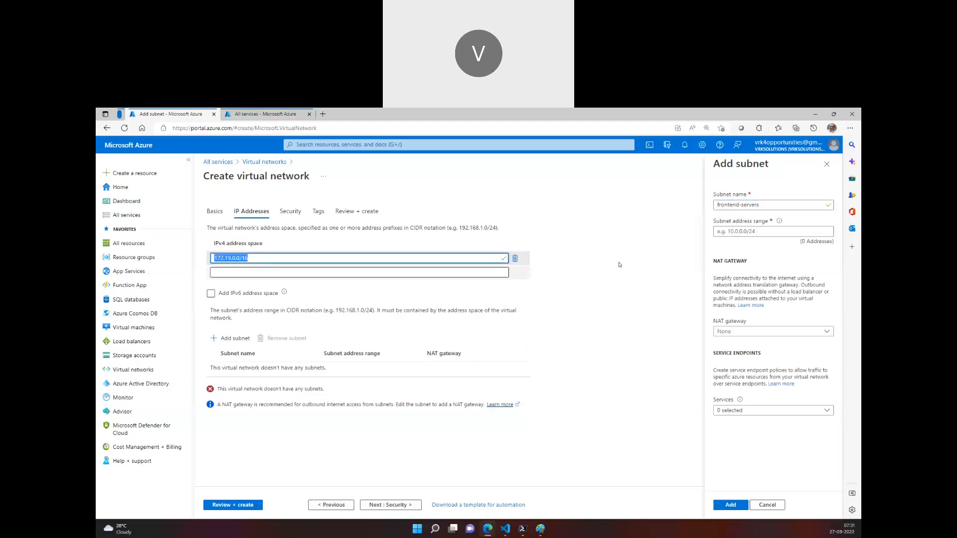
pyautogui.click(768, 232)
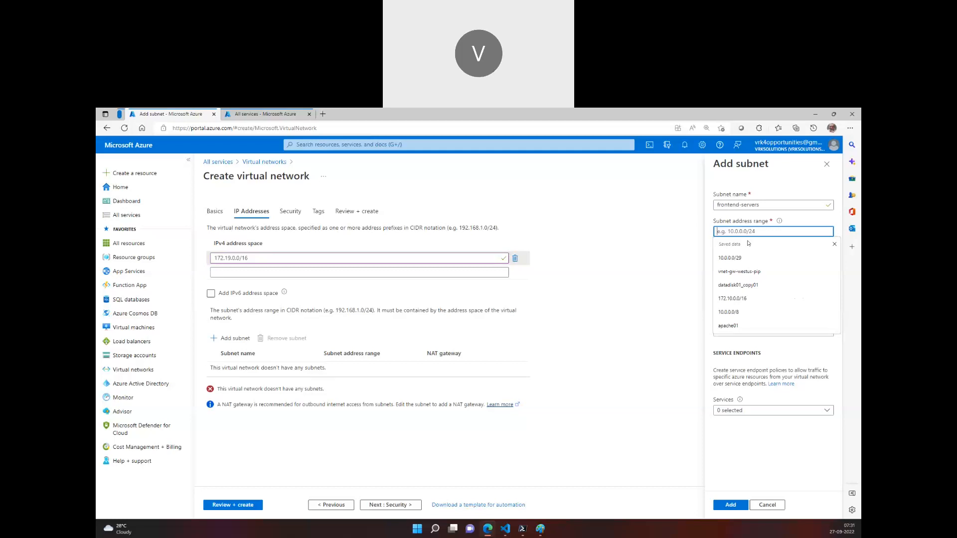
pyautogui.hotkey('ctrl', 'v')
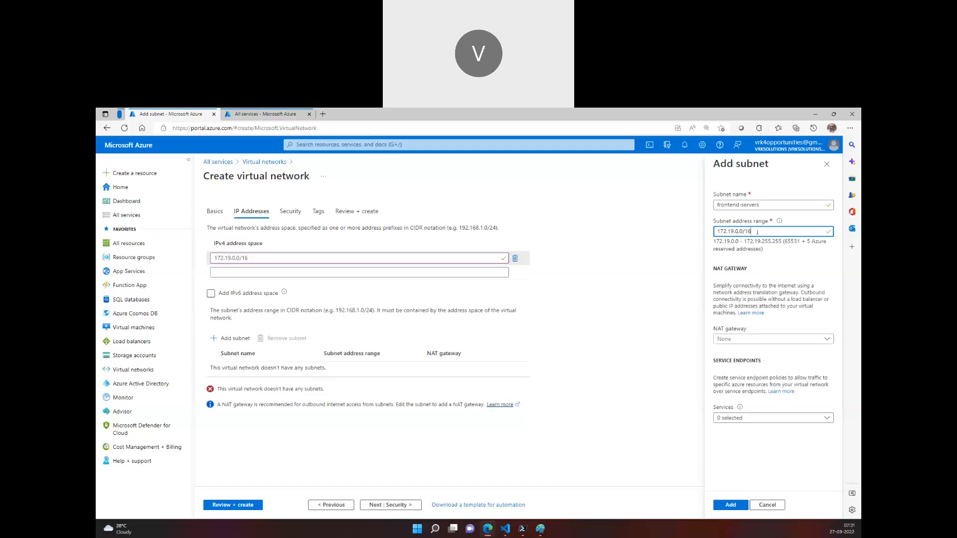
pyautogui.press('BackSpace')
pyautogui.press('BackSpace')
pyautogui.write('2')
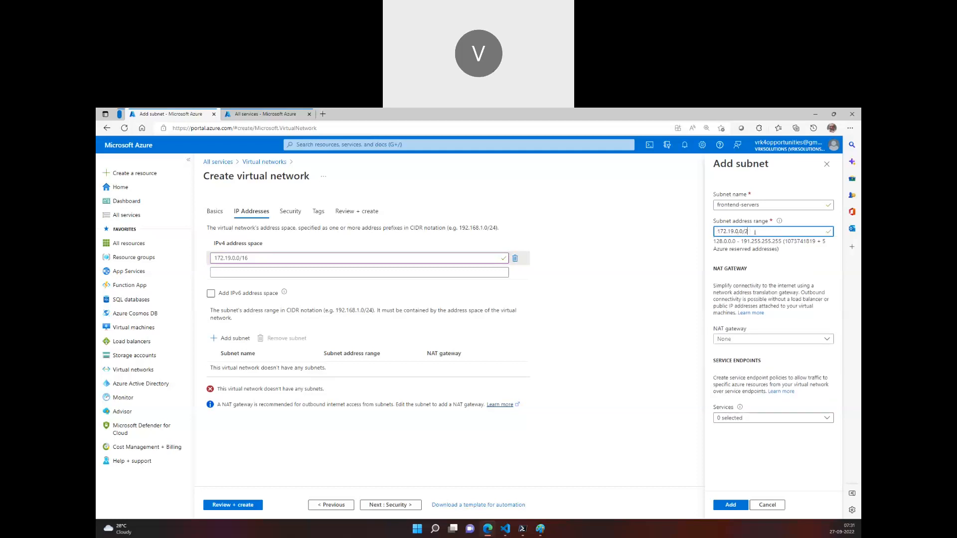
pyautogui.write('4')
pyautogui.click(730, 505)
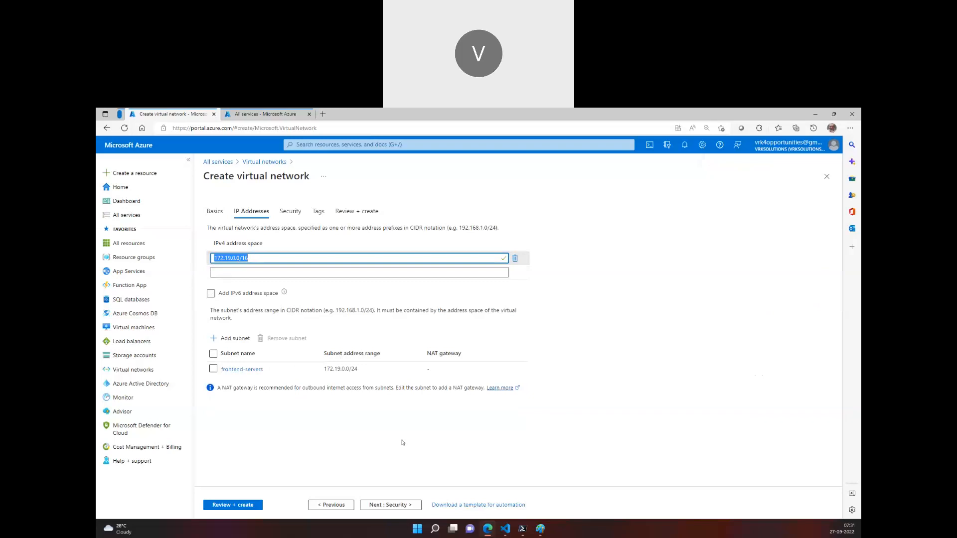
# Keep the default security settings, review the configuration and create the virtual network
pyautogui.click(376, 505)
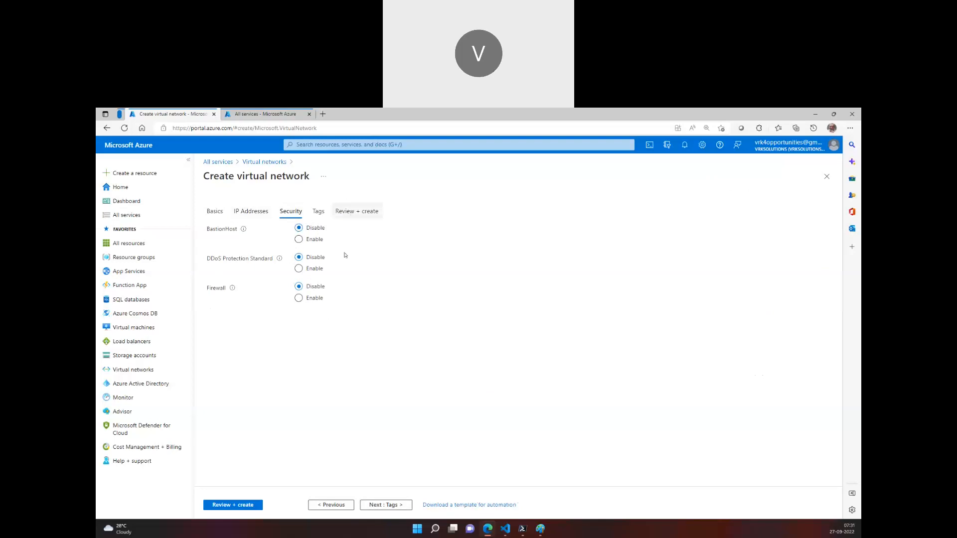
pyautogui.click(340, 213)
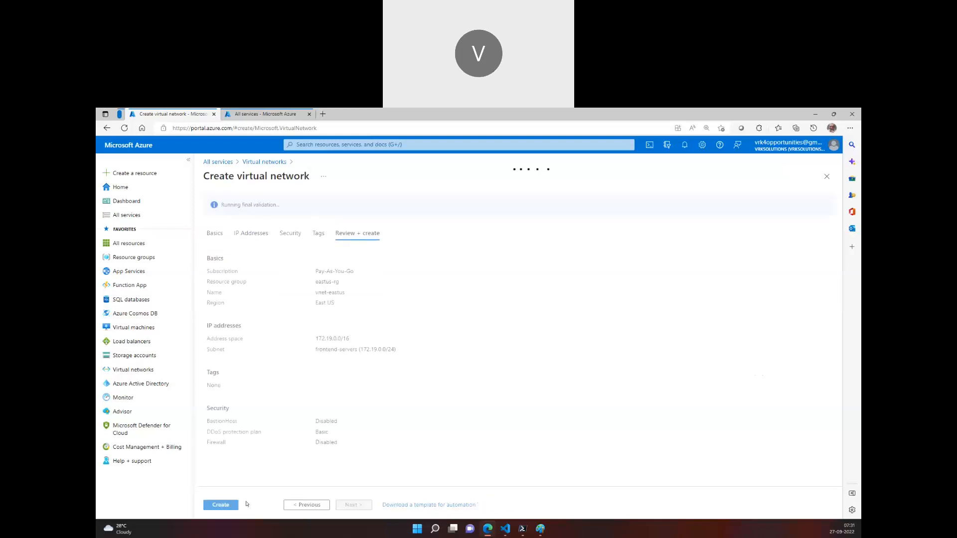
pyautogui.click(220, 505)
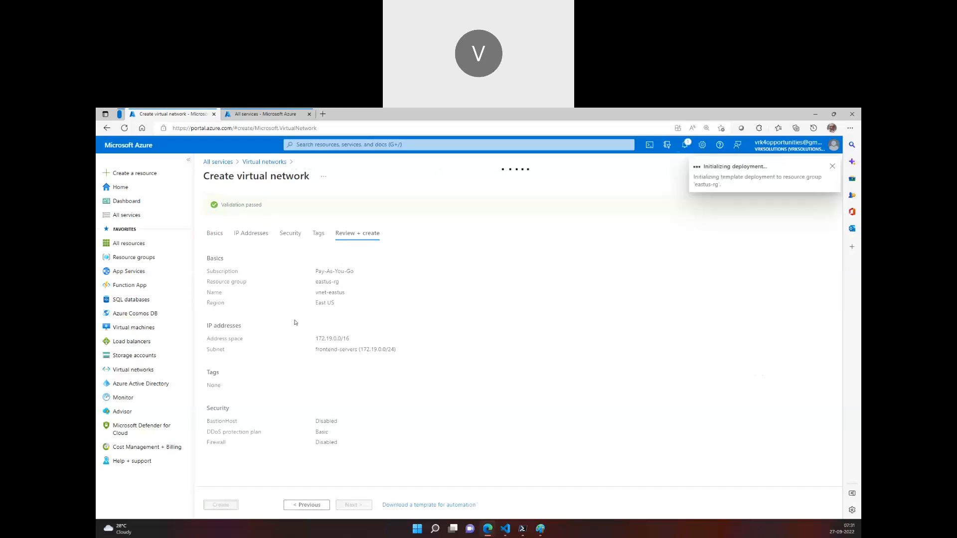
# Start creating an Azure virtual machine in the other portal tab and check the virtual network deployment's progress while its form loads
pyautogui.click(284, 112)
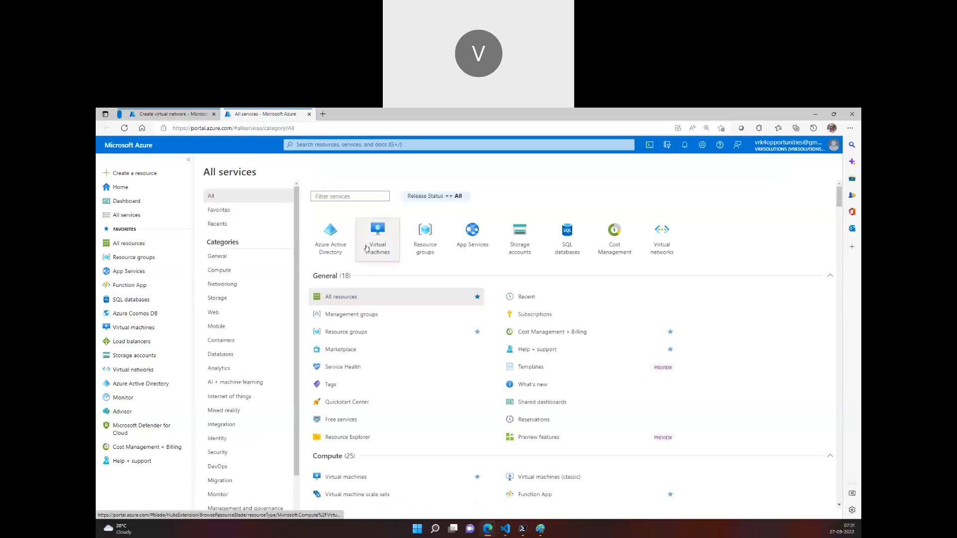
pyautogui.click(378, 234)
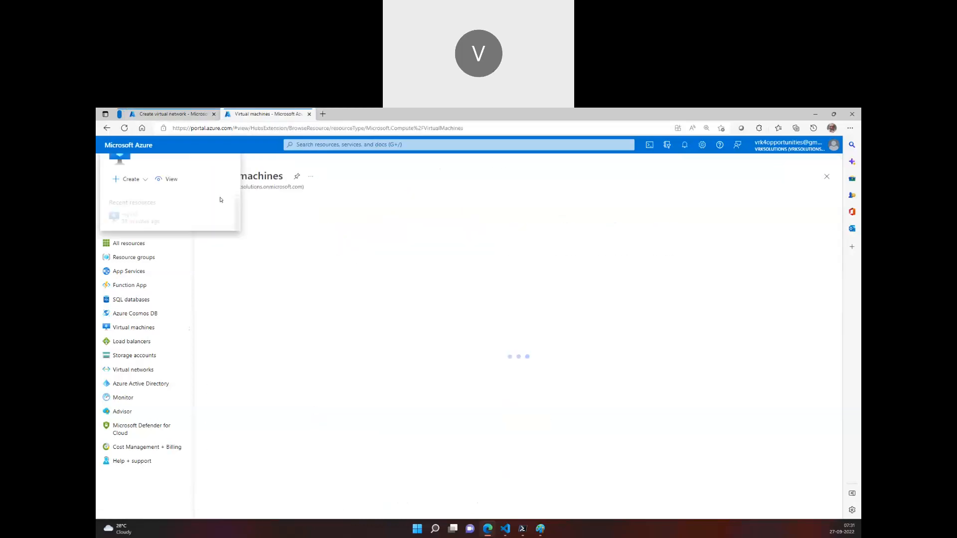
pyautogui.click(225, 205)
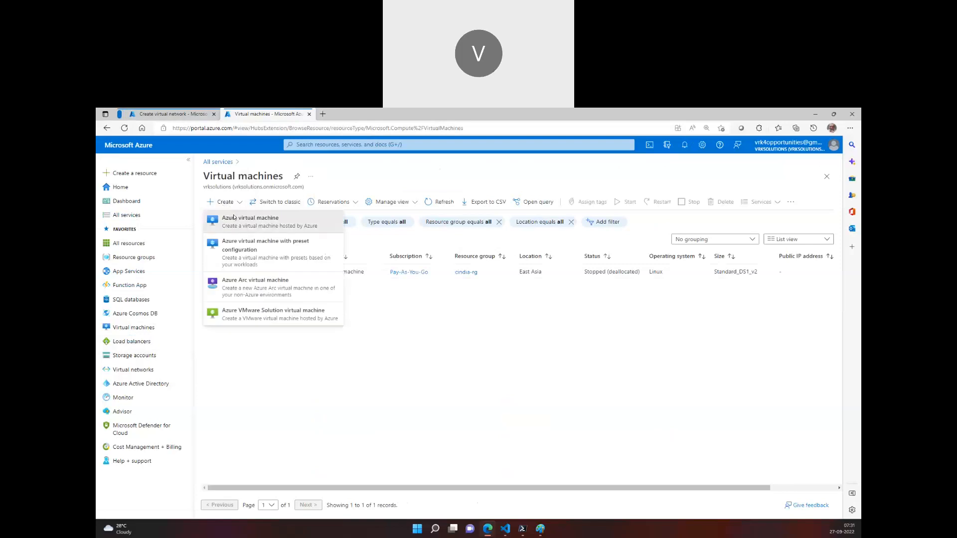
pyautogui.click(233, 217)
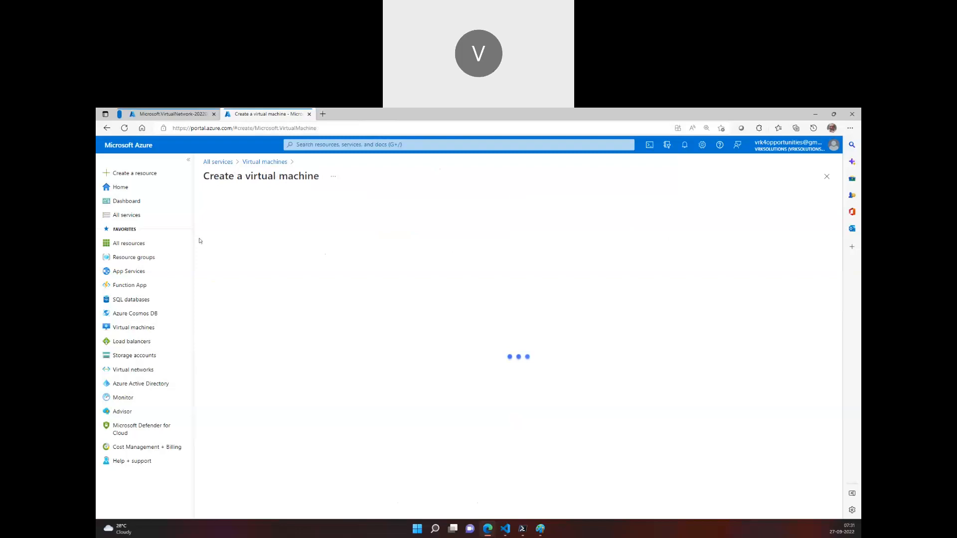
pyautogui.click(172, 114)
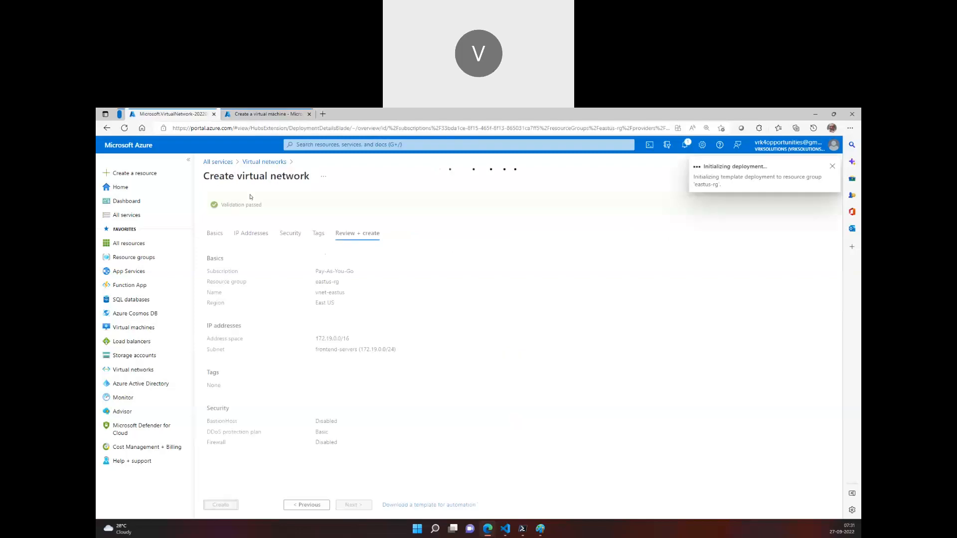
pyautogui.click(251, 111)
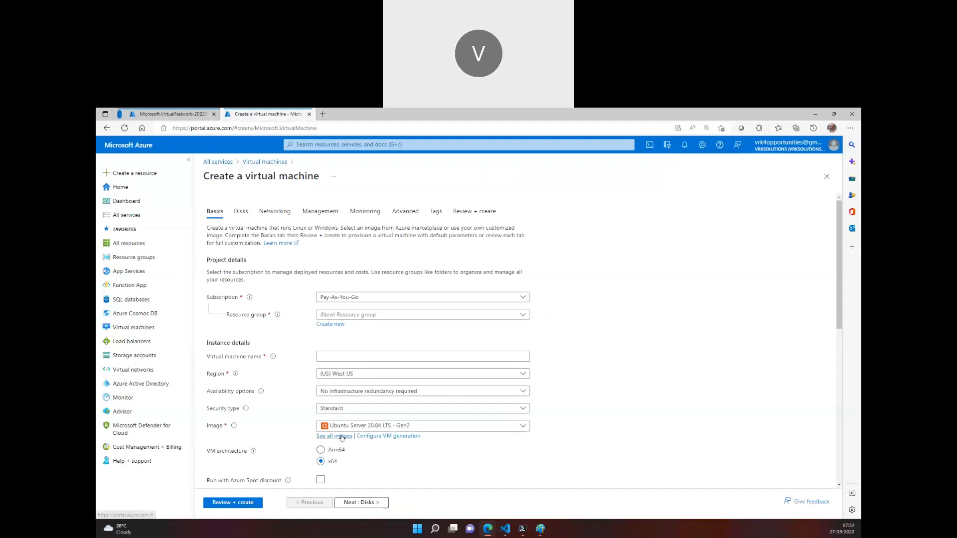
# Choose the NetworkWatcherRG resource group, name the virtual machine vm01 and set its region to (Asia Pacific) Japan East
pyautogui.scroll(-5, 343, 415)
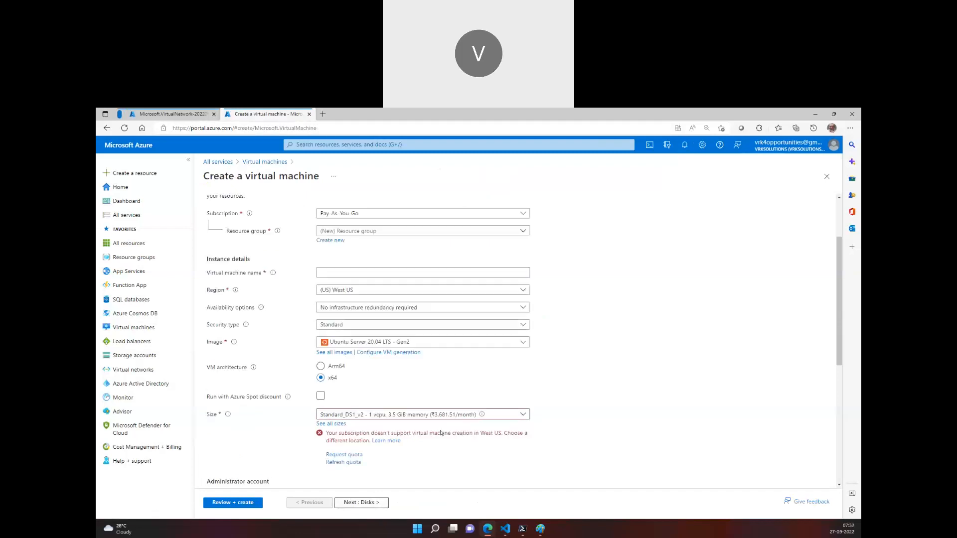
pyautogui.scroll(5, 277, 321)
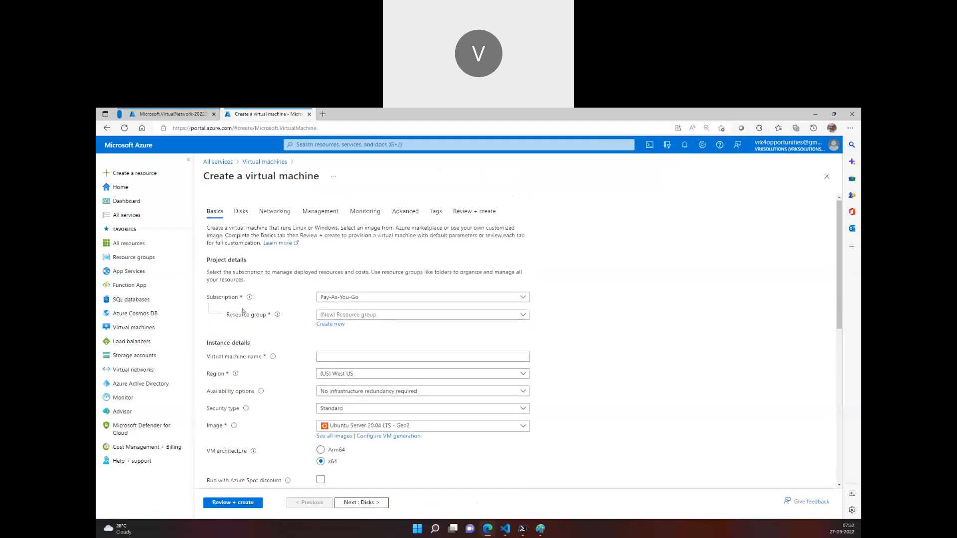
pyautogui.click(363, 315)
pyautogui.click(348, 400)
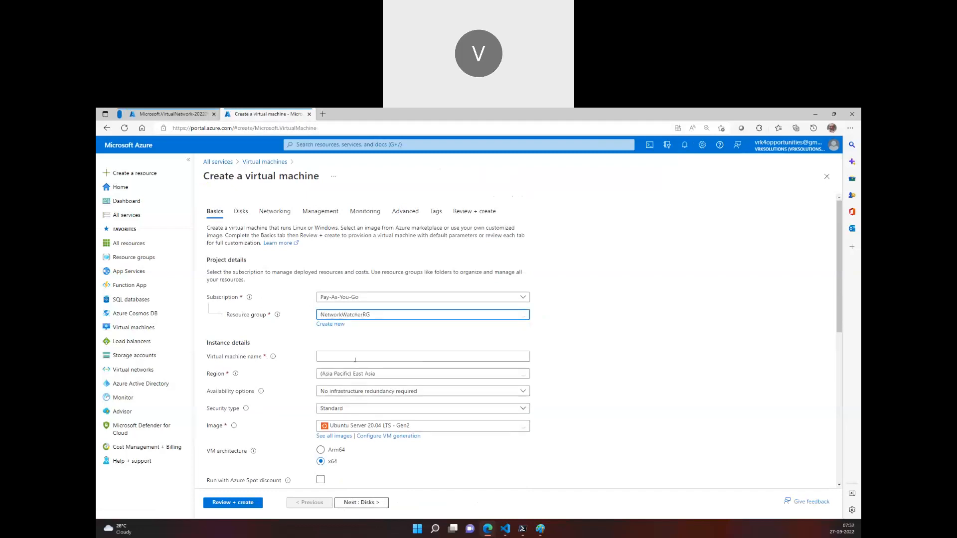
pyautogui.click(355, 357)
pyautogui.write('sd')
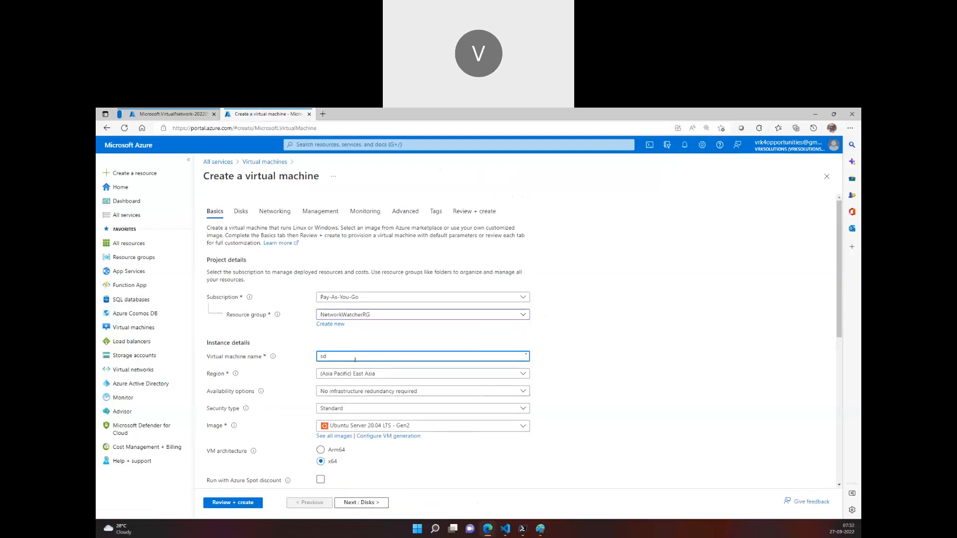
pyautogui.write('vm01')
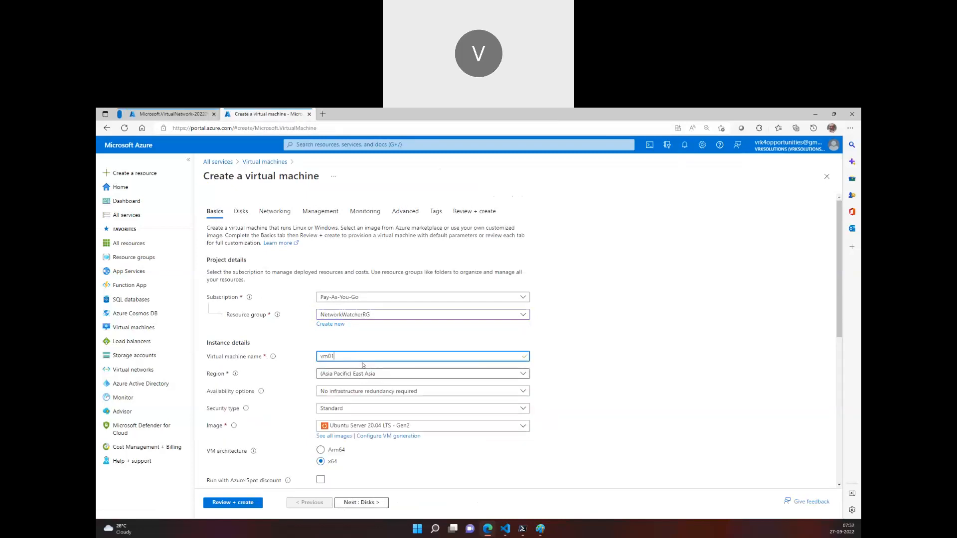
pyautogui.click(366, 373)
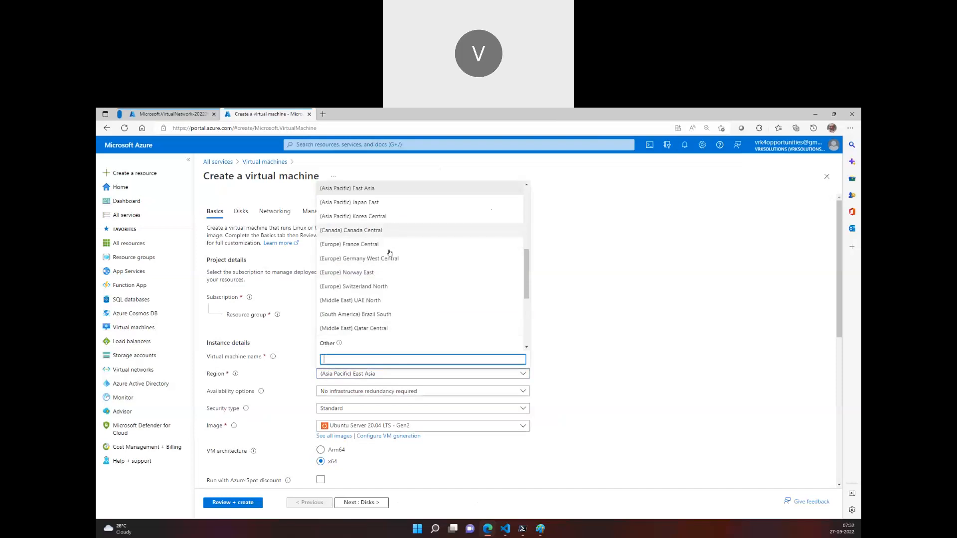
pyautogui.click(349, 202)
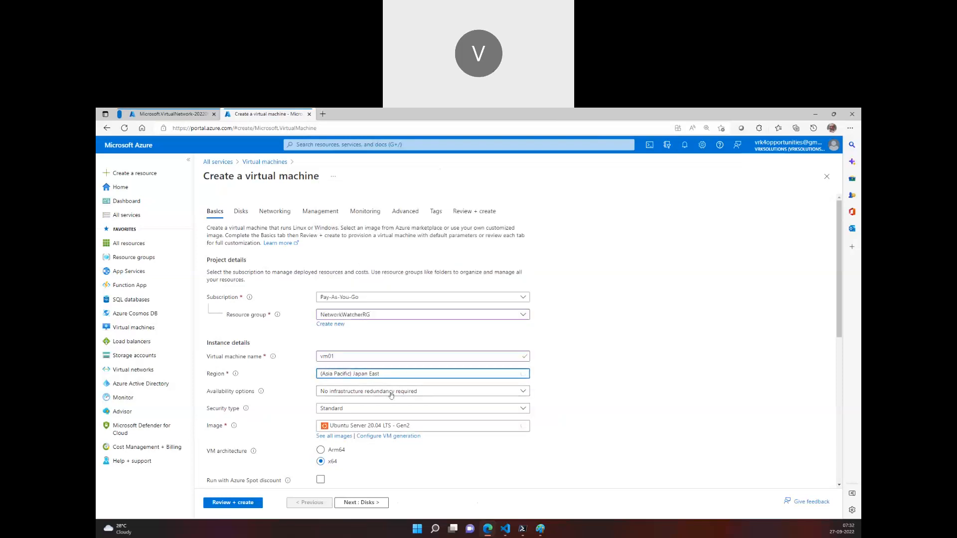
# Examine the virtual network and subnet choices for vm01, including the new virtual network form, and close that form without creating anything
pyautogui.click(277, 211)
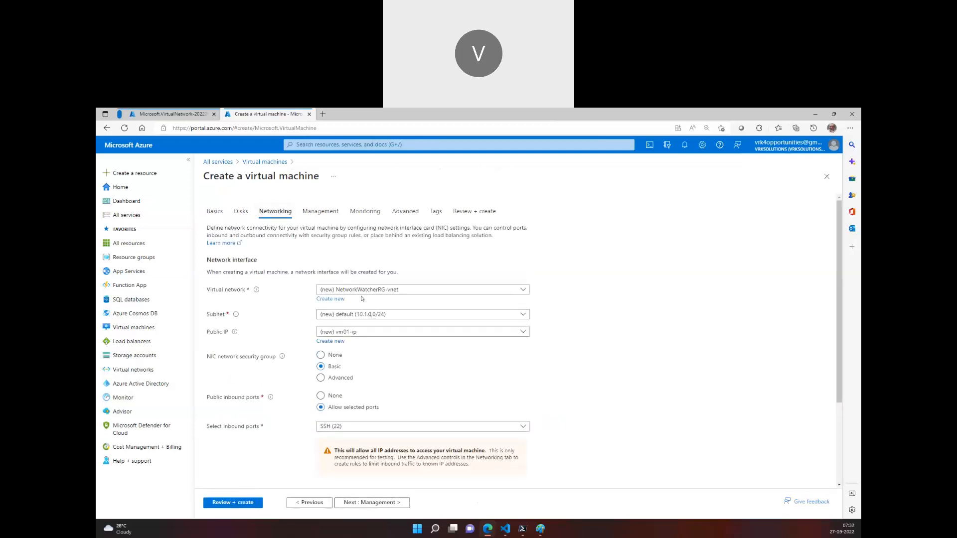
pyautogui.click(215, 210)
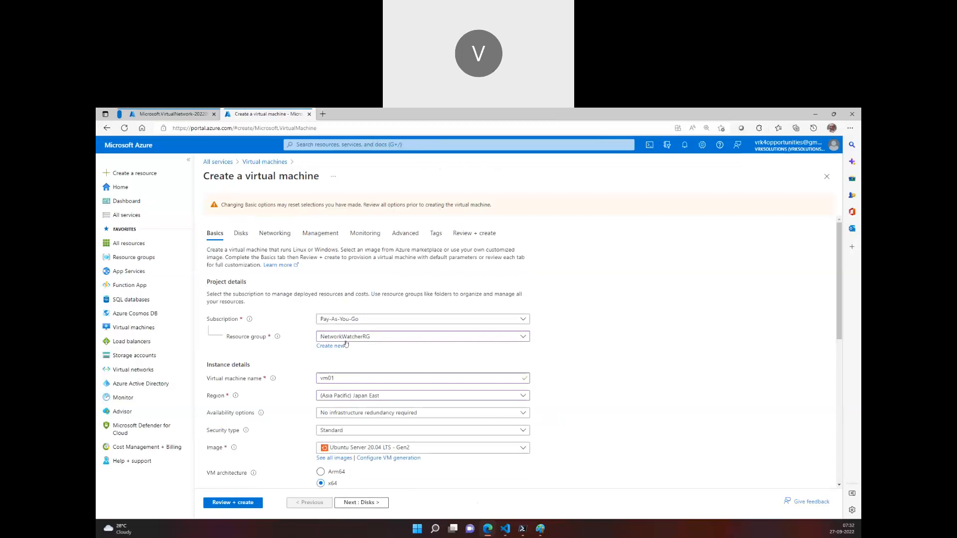
pyautogui.click(275, 232)
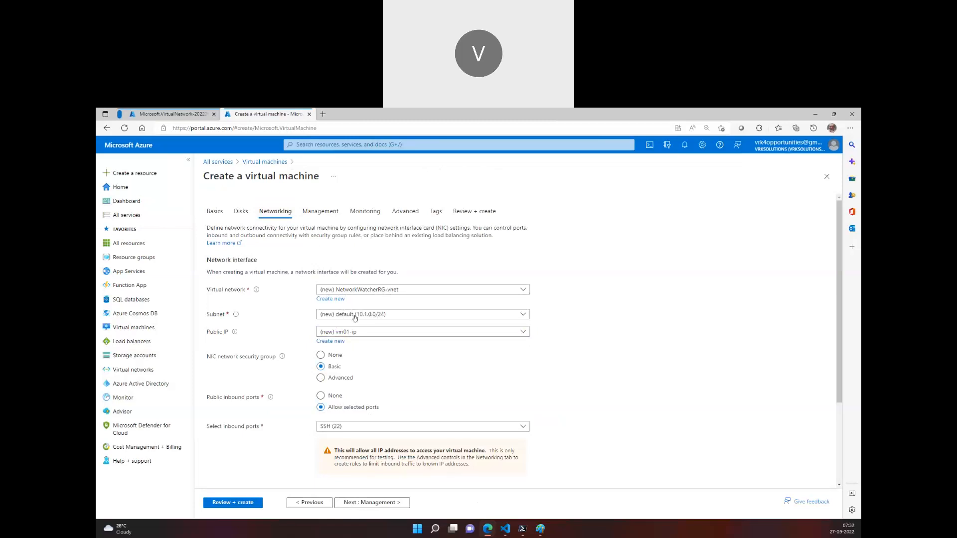
pyautogui.click(381, 318)
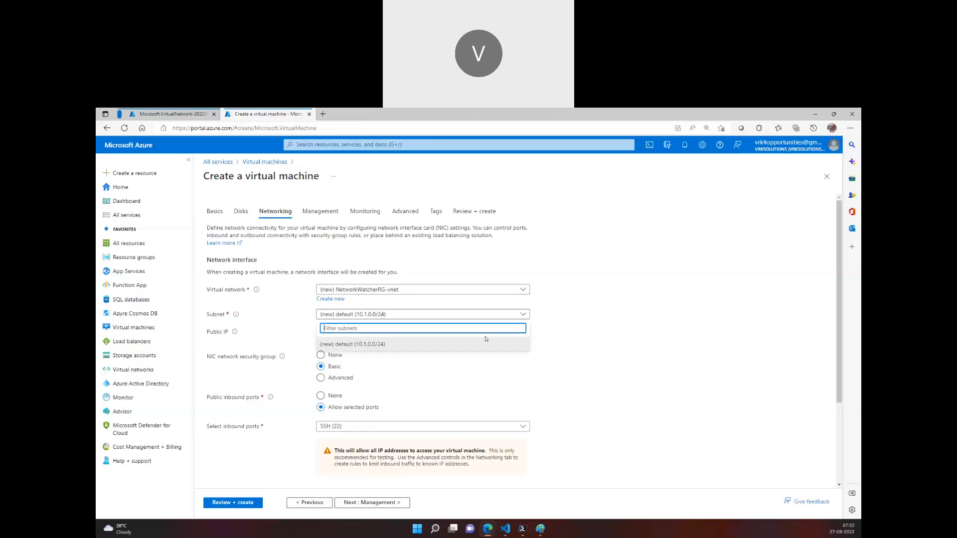
pyautogui.click(361, 292)
pyautogui.click(313, 298)
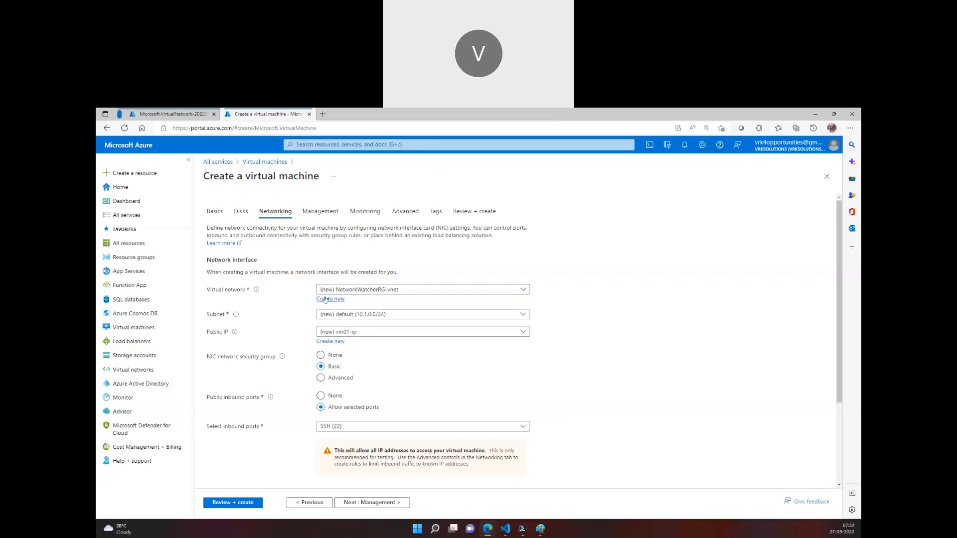
pyautogui.click(328, 299)
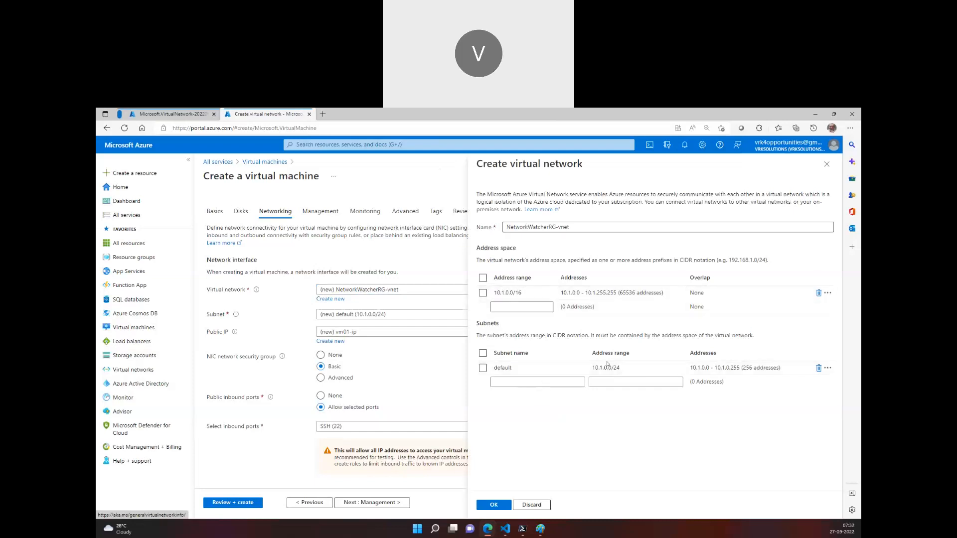
pyautogui.click(826, 164)
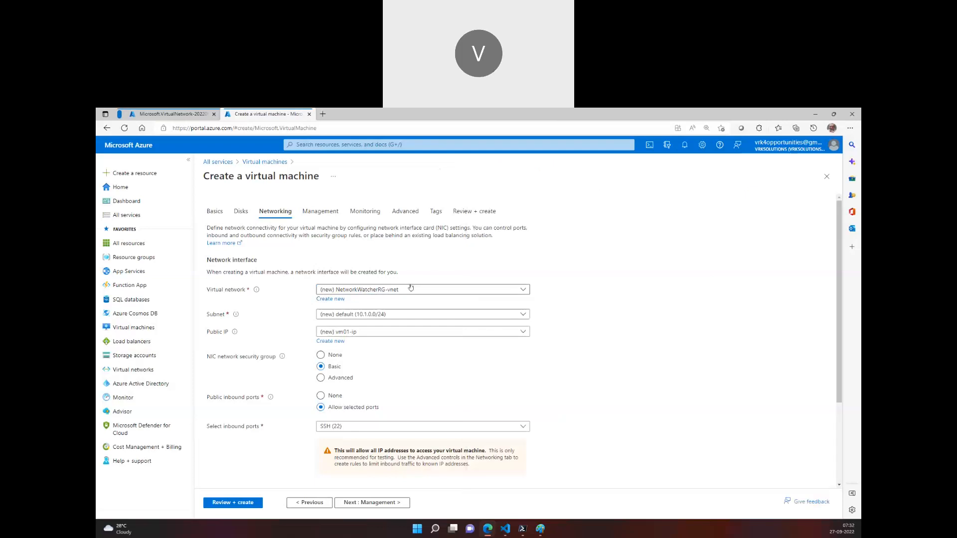
# View the deployment details of the virtual network, and return to the virtual machine form
pyautogui.click(192, 114)
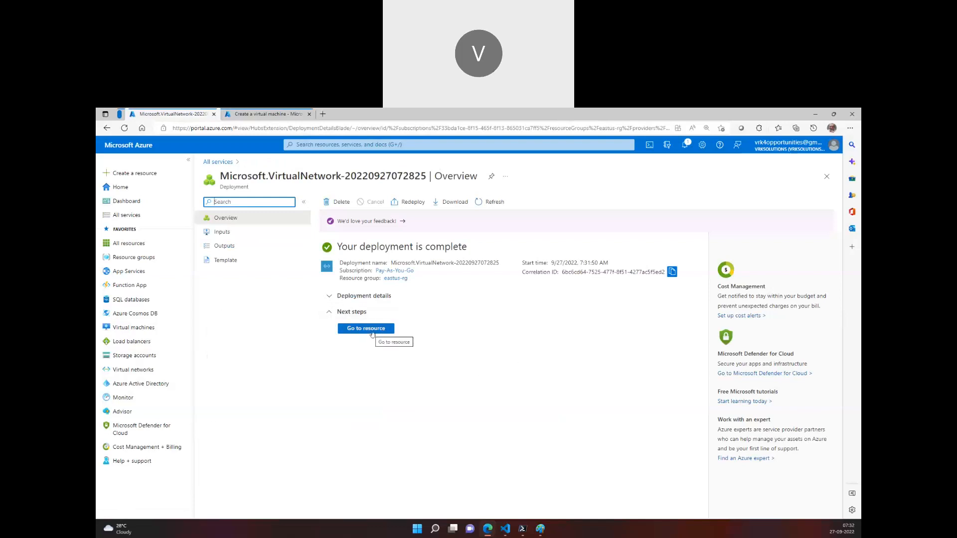
pyautogui.click(368, 296)
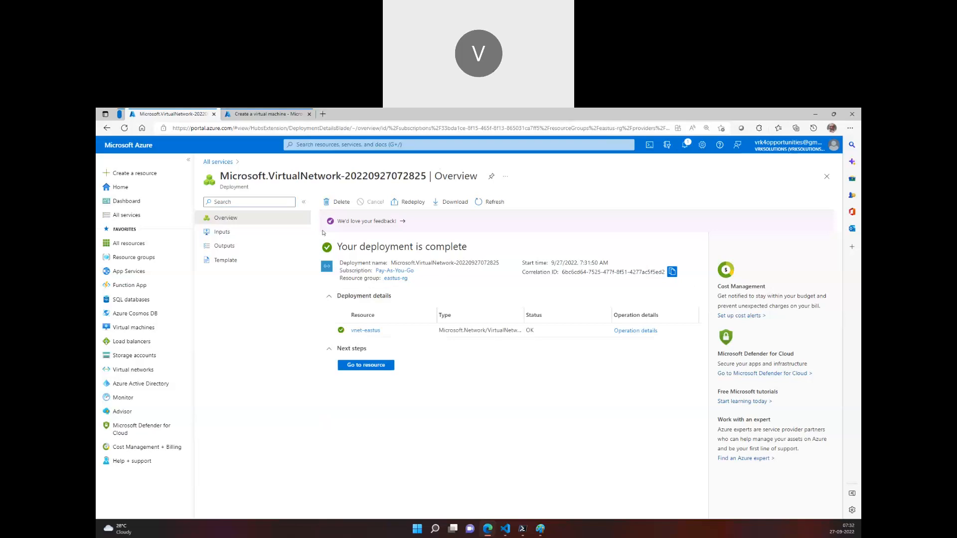
pyautogui.click(268, 114)
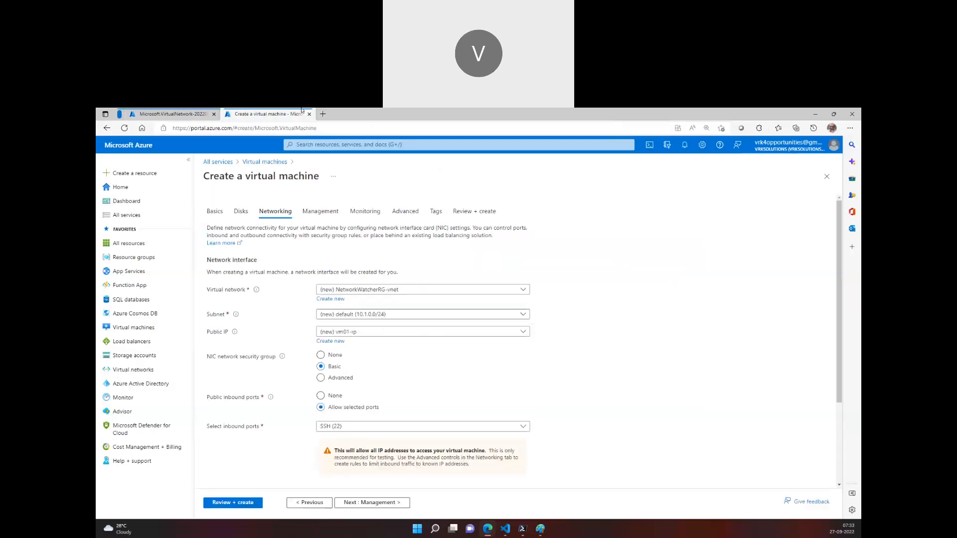
# Change vm01's resource group to eastus-rg and its region to (US) East US in the basic settings
pyautogui.click(216, 212)
pyautogui.click(341, 337)
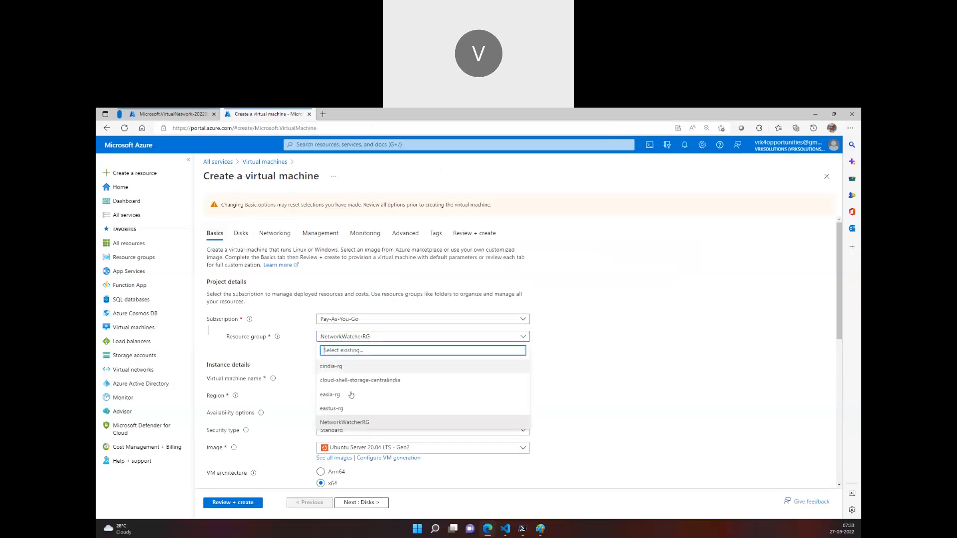
pyautogui.click(349, 408)
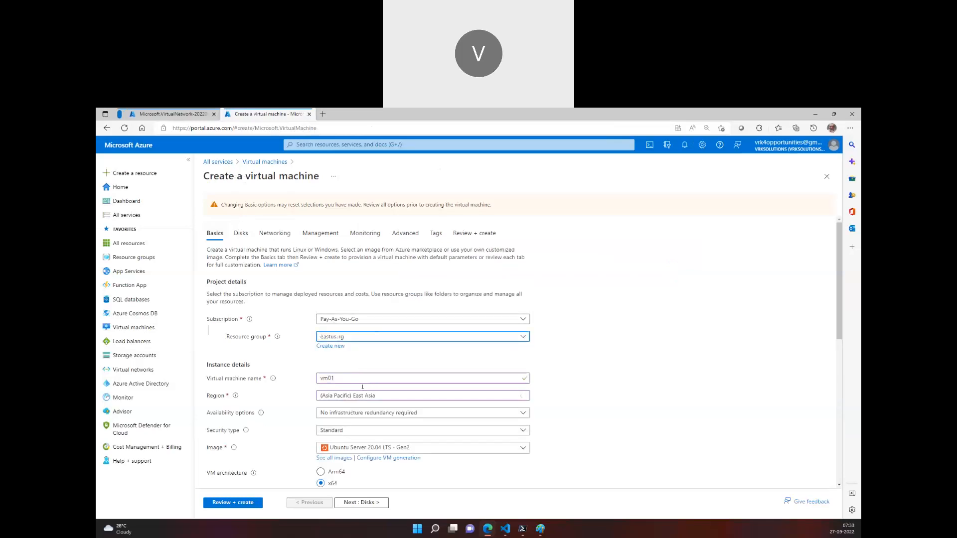
pyautogui.click(367, 395)
pyautogui.write('east')
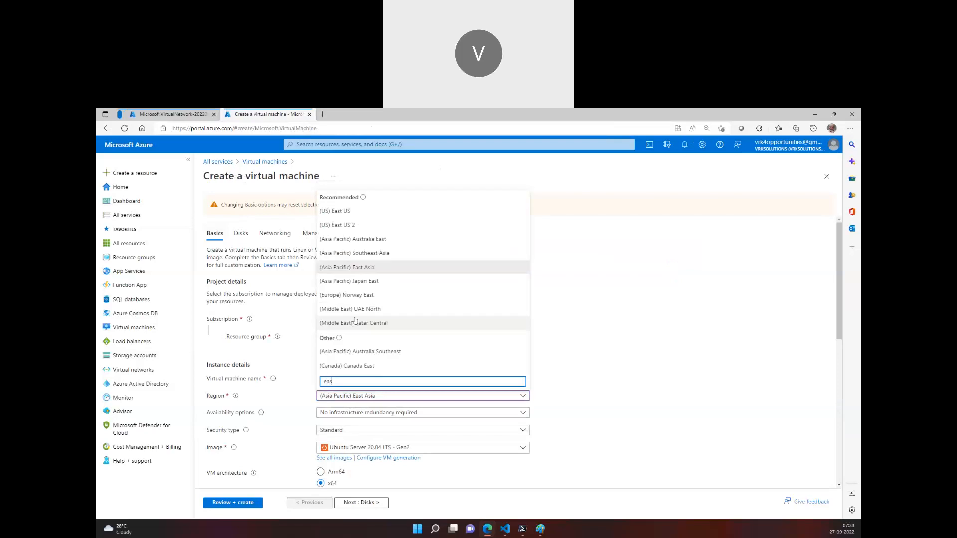
pyautogui.click(359, 215)
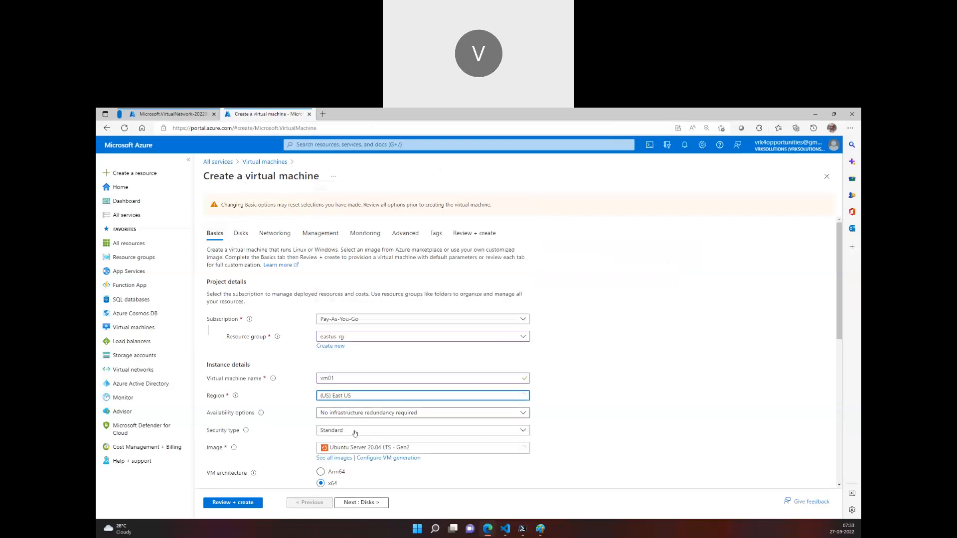
# Examine the virtual networks offered for vm01 in the networking settings, keeping vnet-eastus selected
pyautogui.click(277, 233)
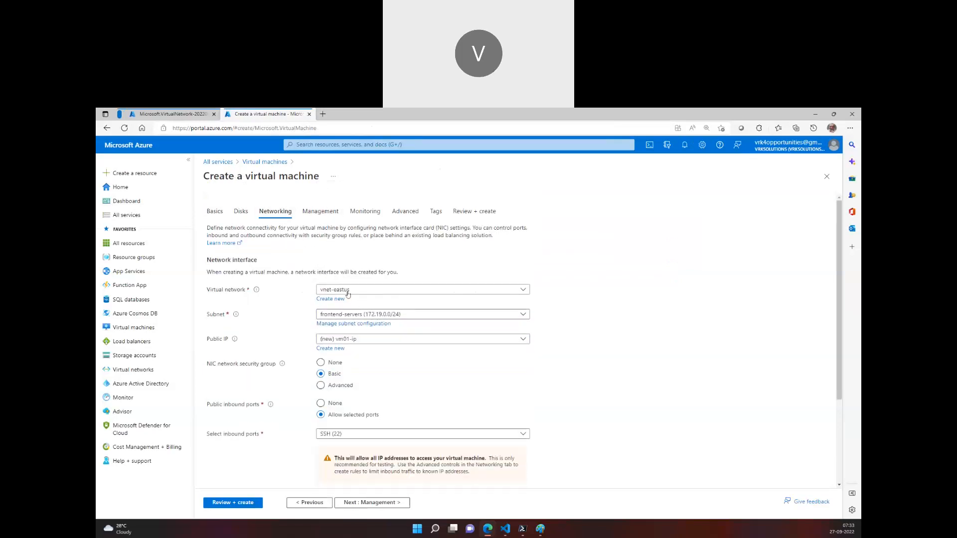
pyautogui.click(355, 291)
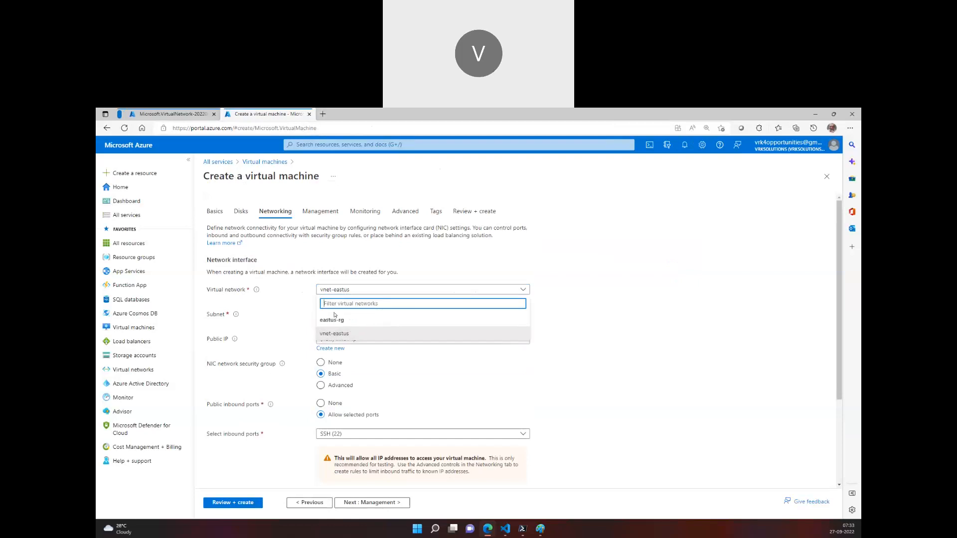
pyautogui.click(214, 211)
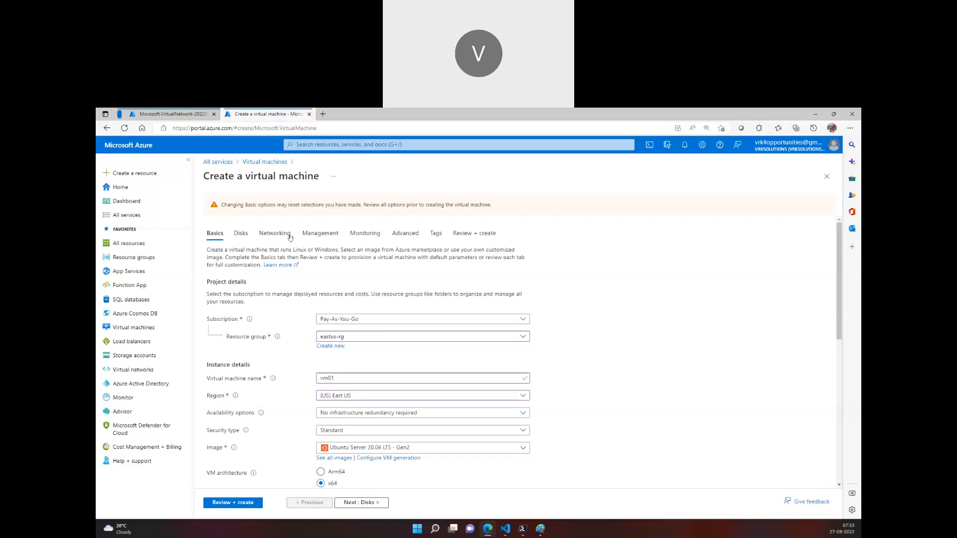
pyautogui.click(275, 234)
pyautogui.click(349, 289)
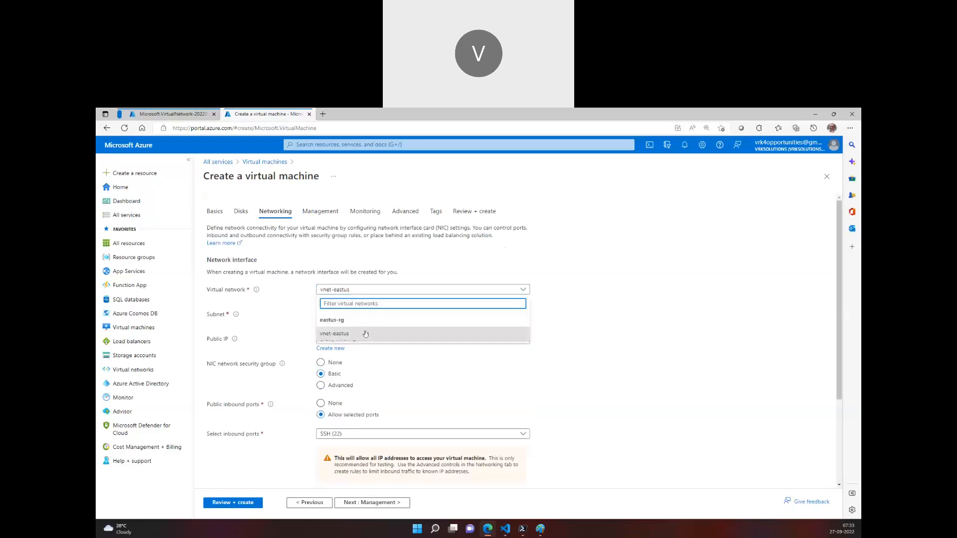
pyautogui.click(365, 339)
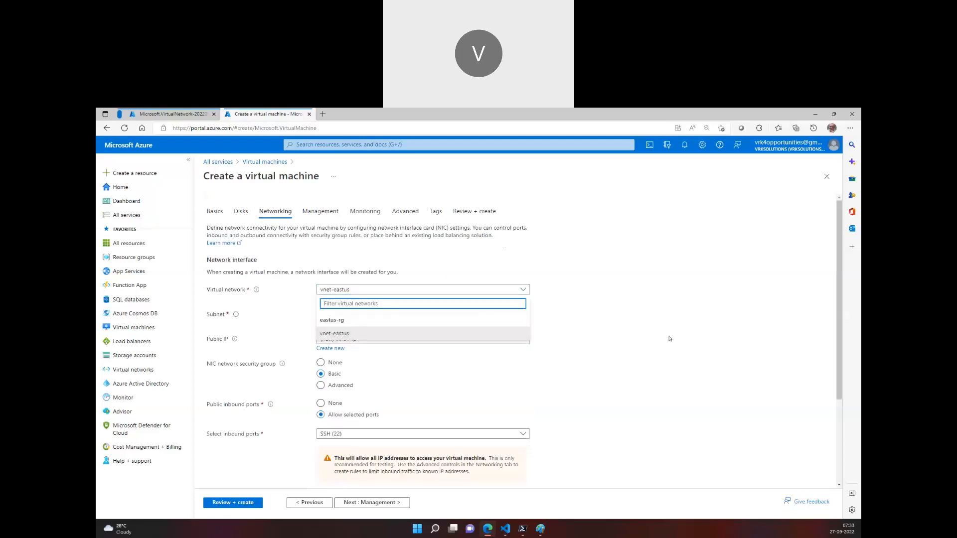
pyautogui.click(440, 293)
pyautogui.click(479, 330)
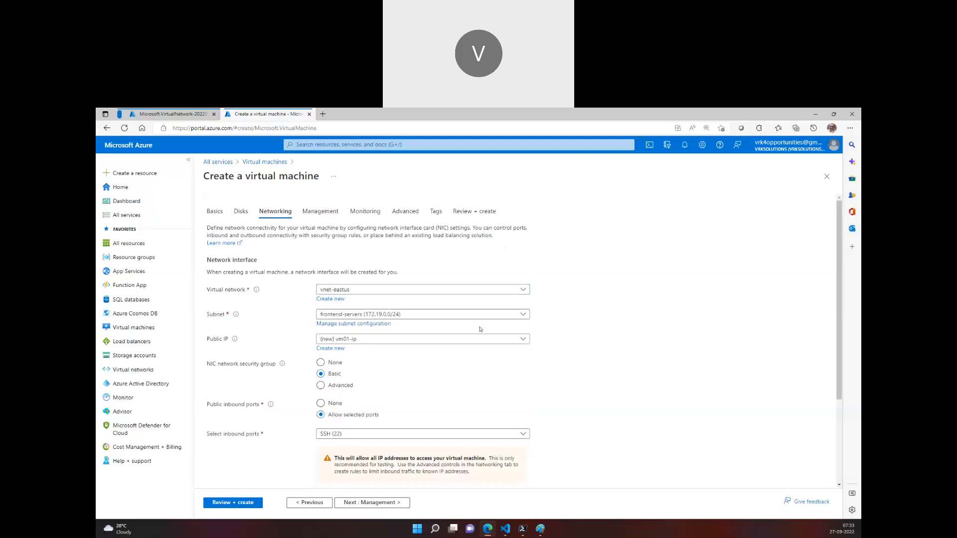
# Recheck vm01's basic and networking settings, and return to the virtual network's deployment overview
pyautogui.click(227, 216)
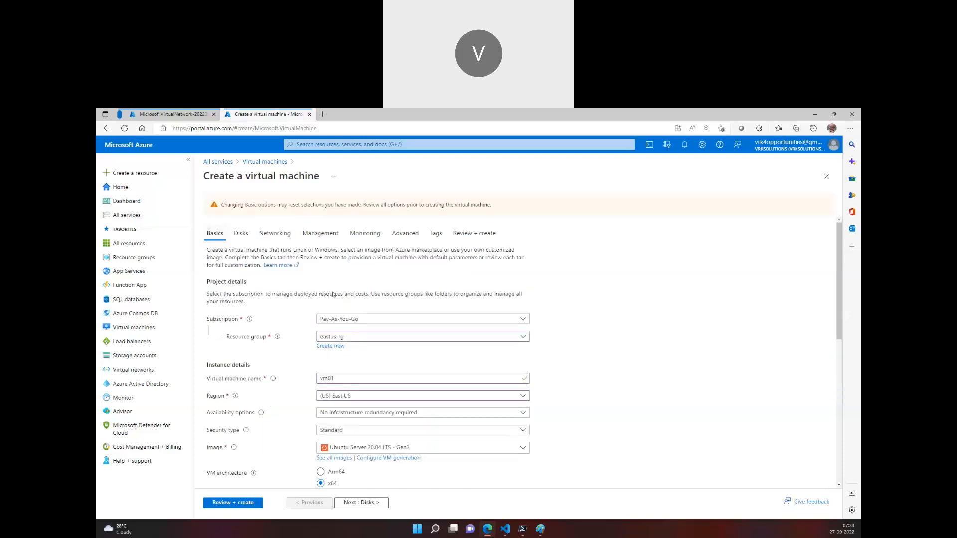
pyautogui.click(294, 235)
pyautogui.click(182, 112)
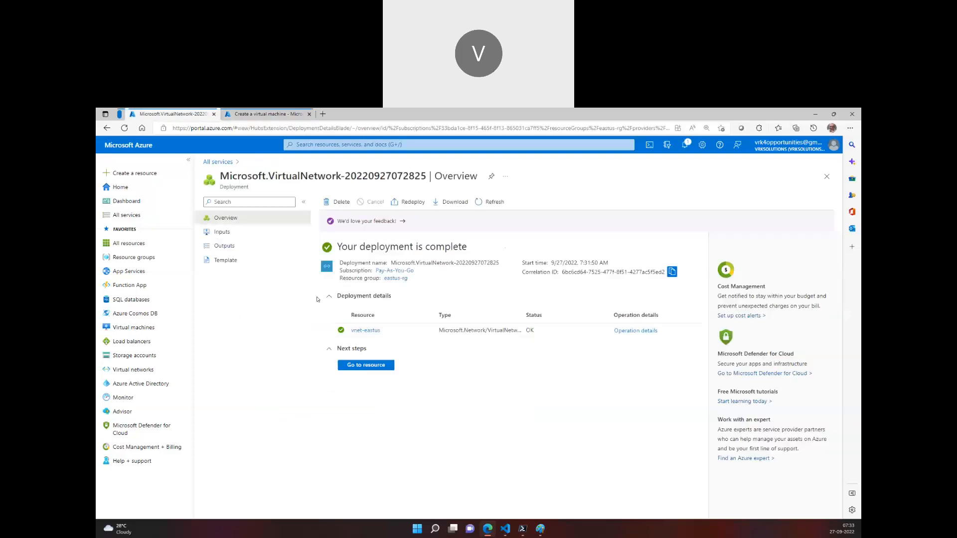
# Revisit the virtual machine form and deployment overview, and view the Azure network and IP configuration diagrams in Paint
pyautogui.click(247, 110)
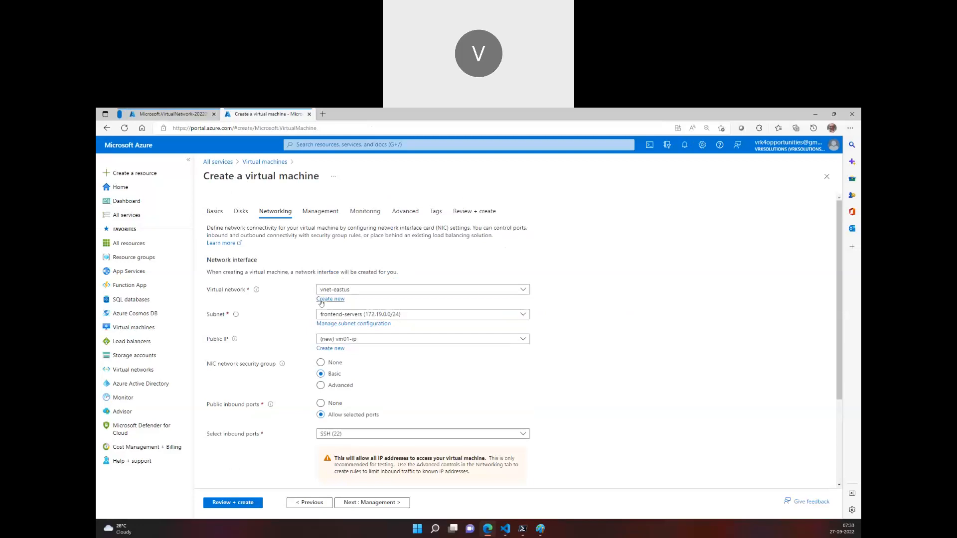
pyautogui.click(180, 113)
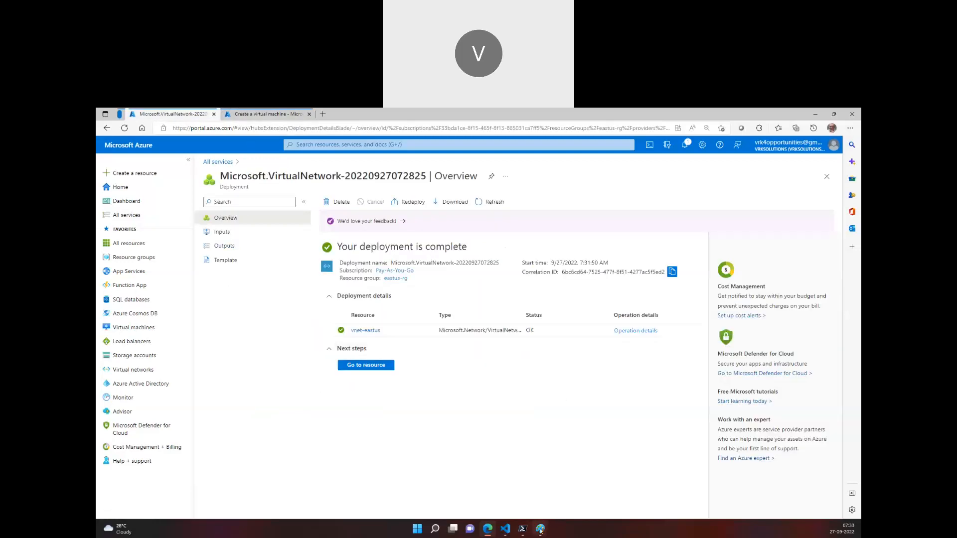
pyautogui.moveTo(538, 528)
pyautogui.click(509, 481)
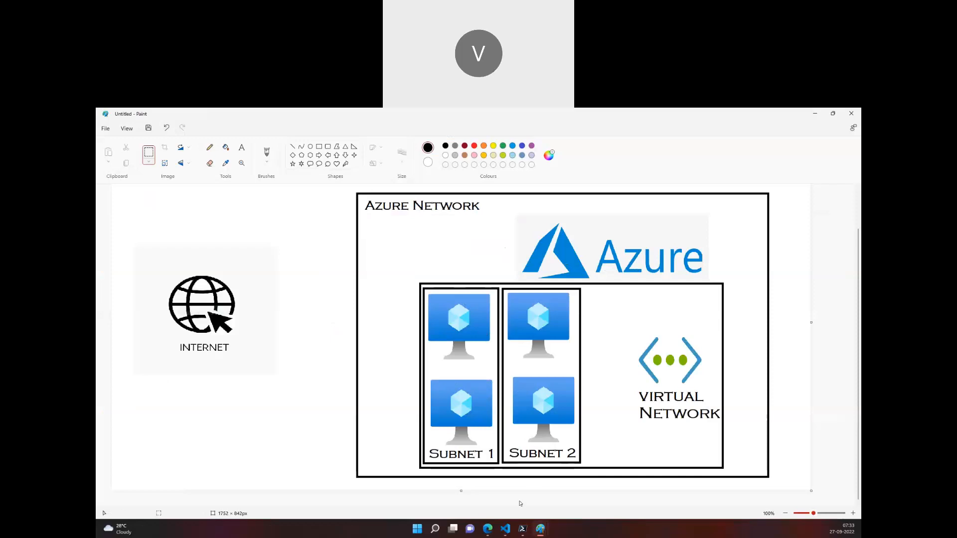
pyautogui.moveTo(540, 528)
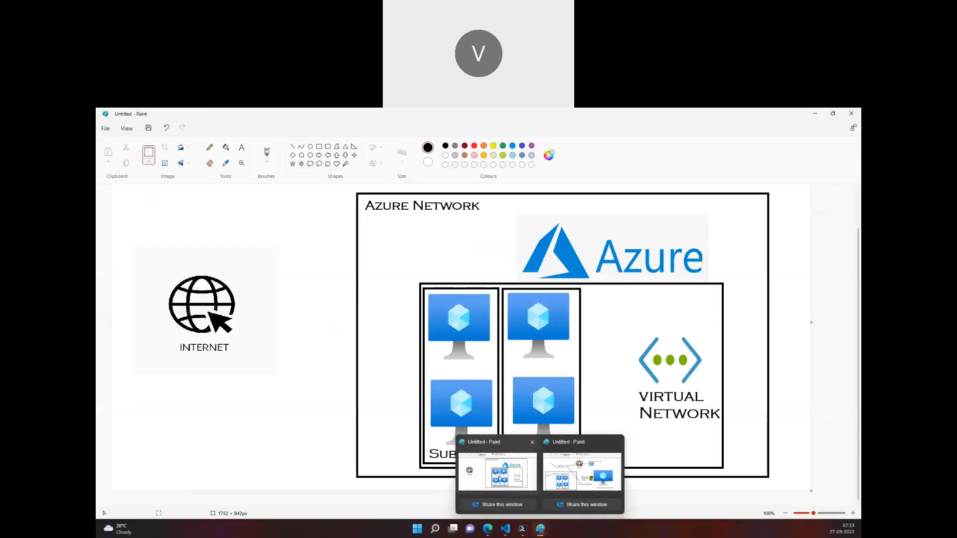
pyautogui.click(565, 477)
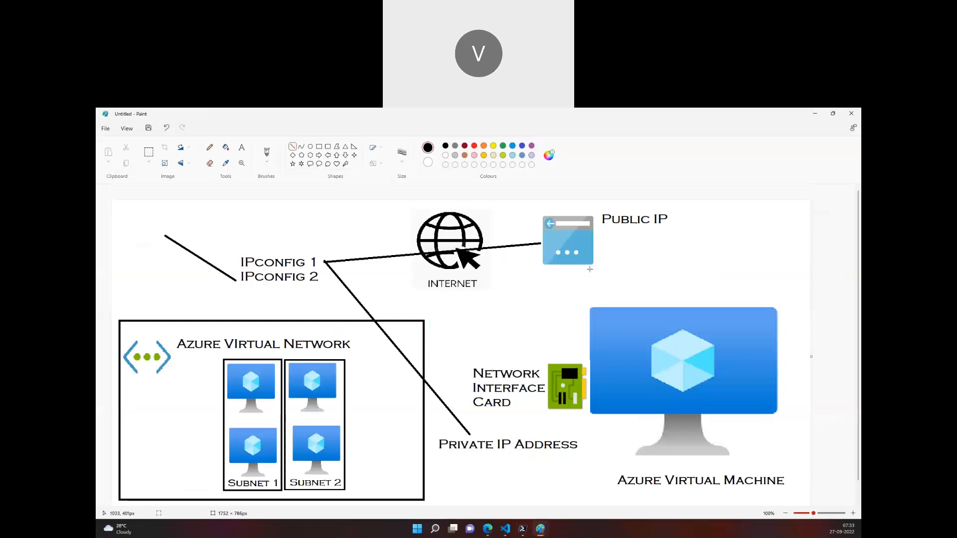
# Switch back to the Azure portal and open the overview of the existing virtual machine myVM
pyautogui.click(487, 529)
pyautogui.click(218, 161)
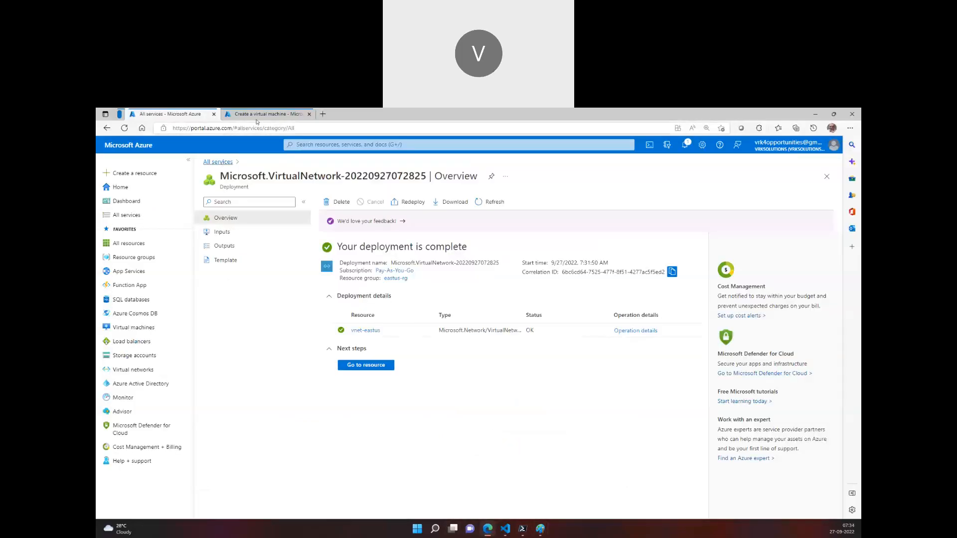
pyautogui.click(260, 113)
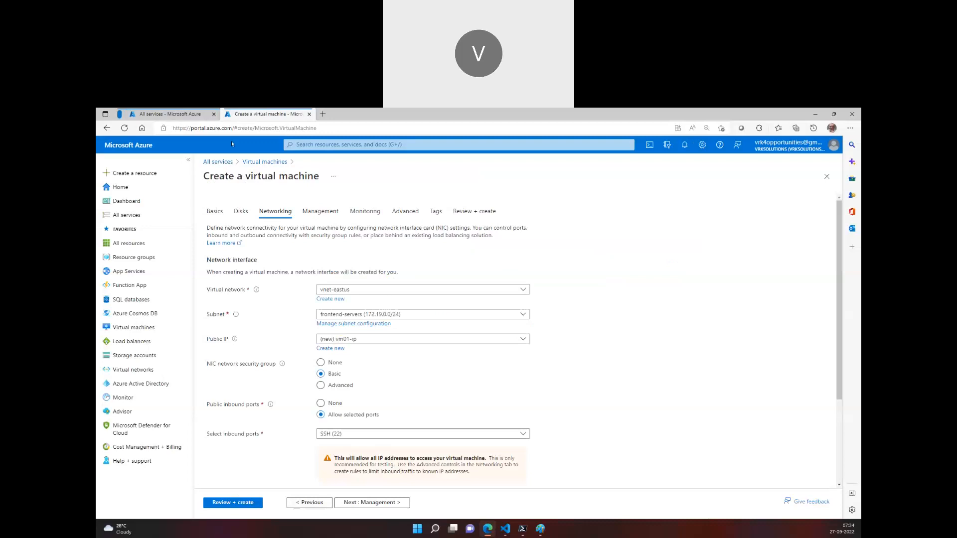
pyautogui.click(189, 112)
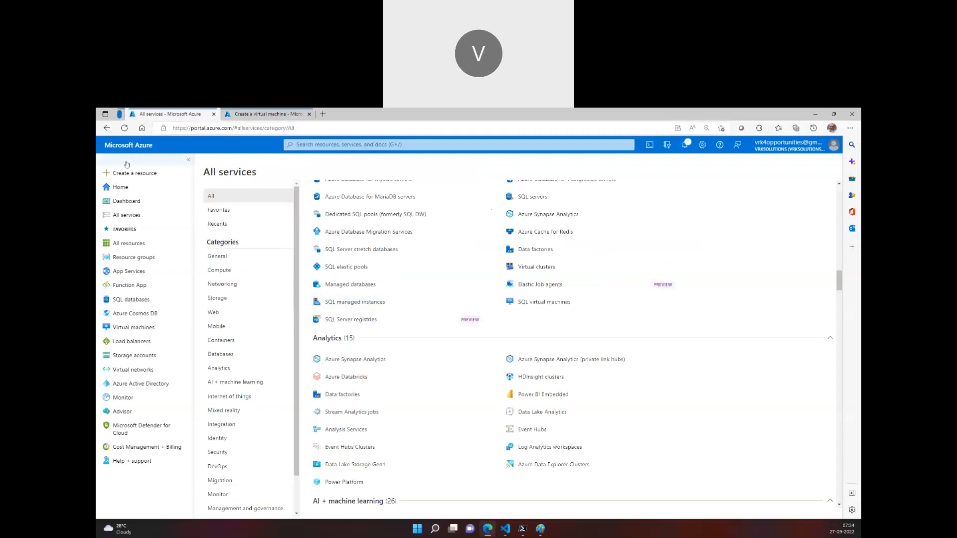
pyautogui.click(189, 159)
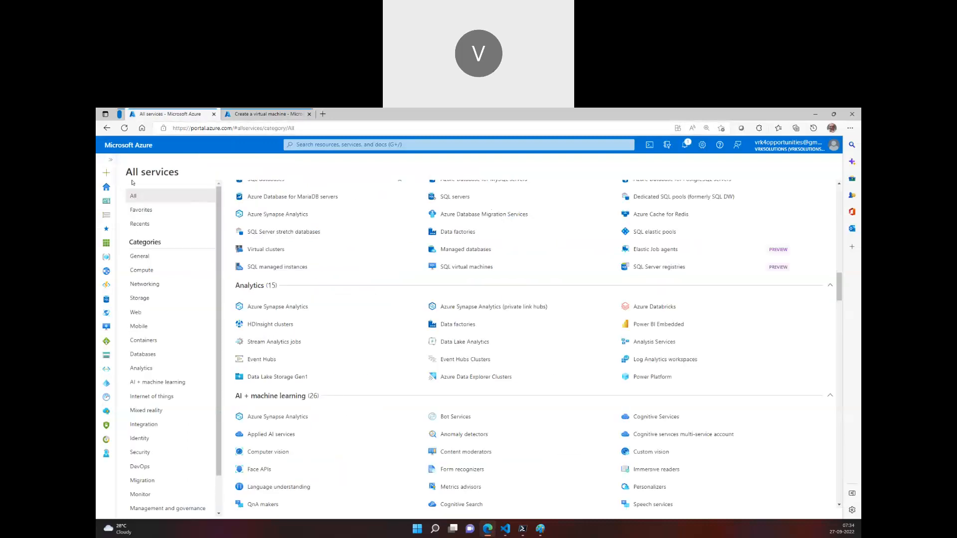
pyautogui.click(106, 187)
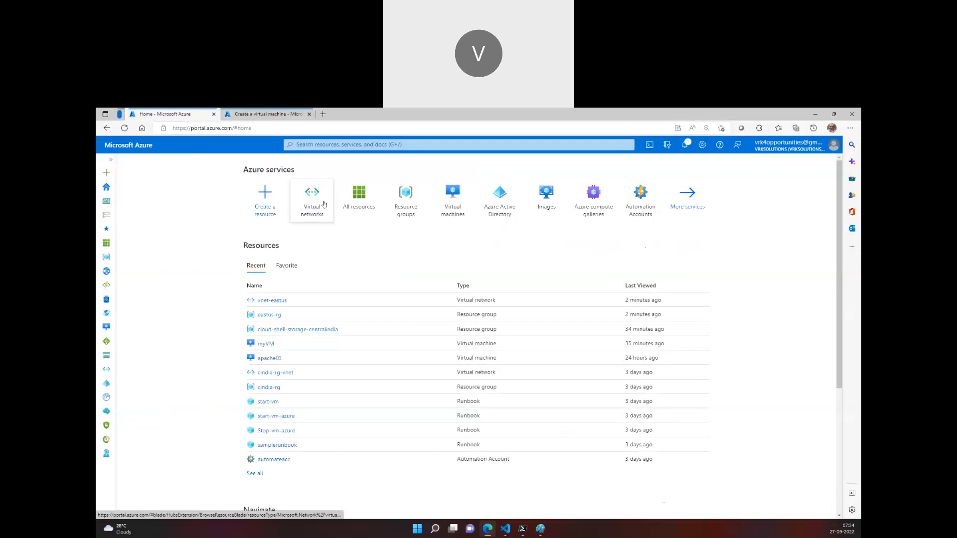
pyautogui.click(453, 199)
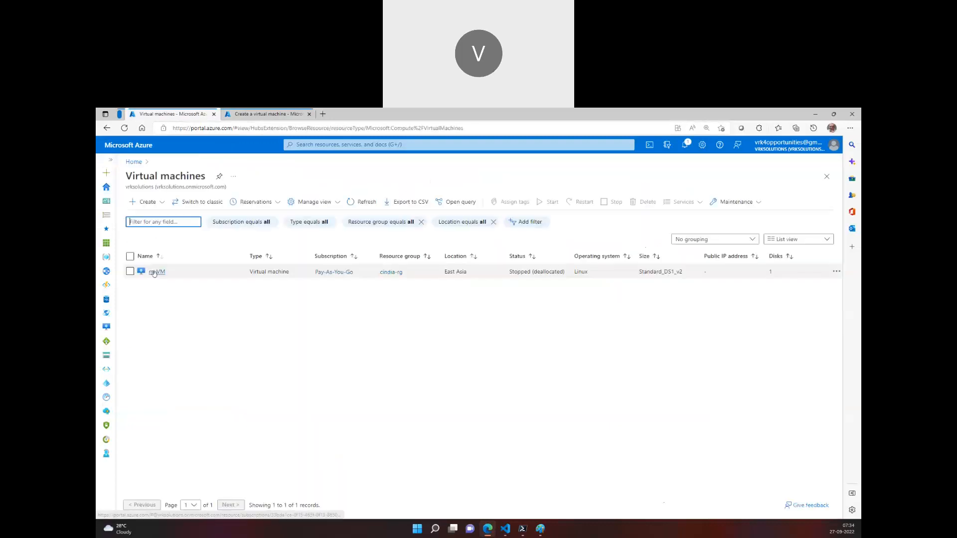
pyautogui.click(154, 271)
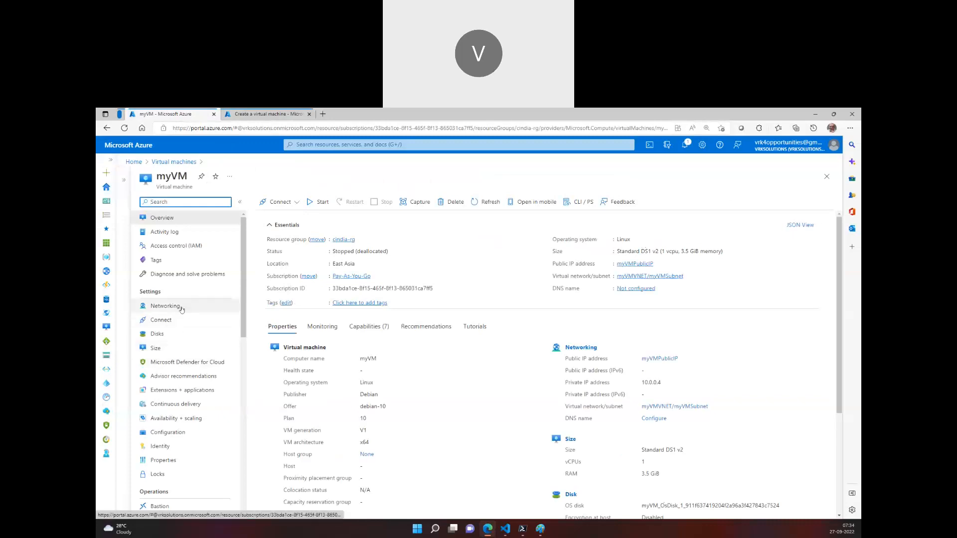
# Discard the unfinished virtual machine form and open the cindia-rg resource group
pyautogui.hotkey('ctrl', 'Tab')
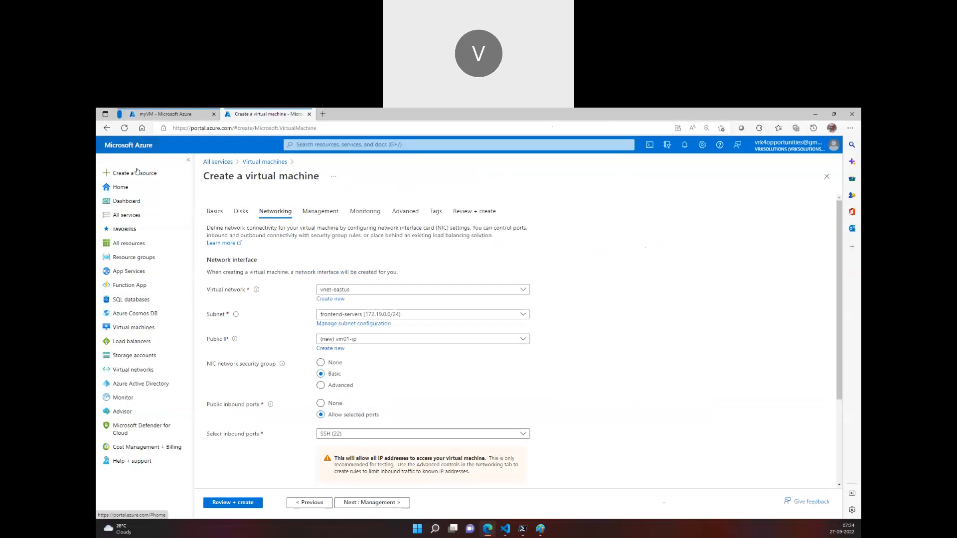
pyautogui.click(132, 258)
pyautogui.click(499, 173)
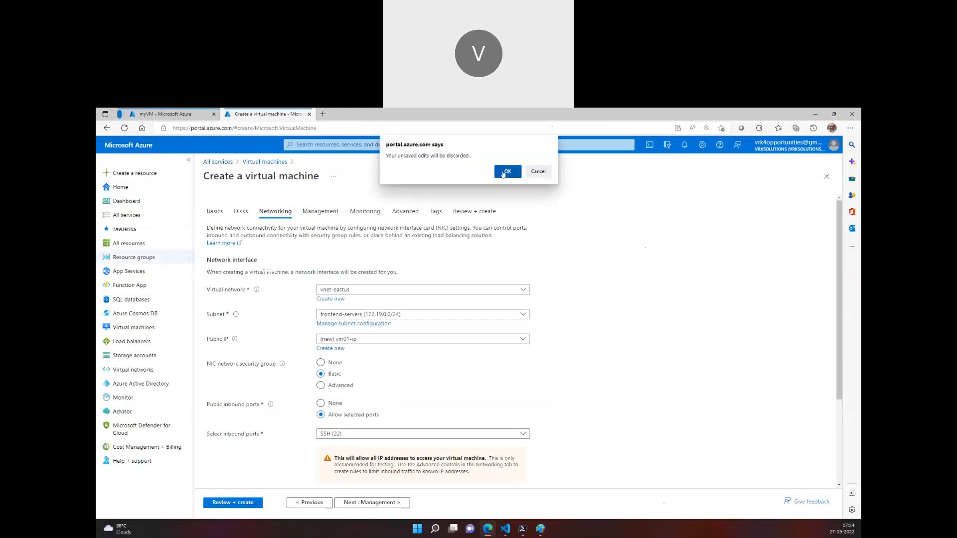
pyautogui.hotkey('ctrl', 'Tab')
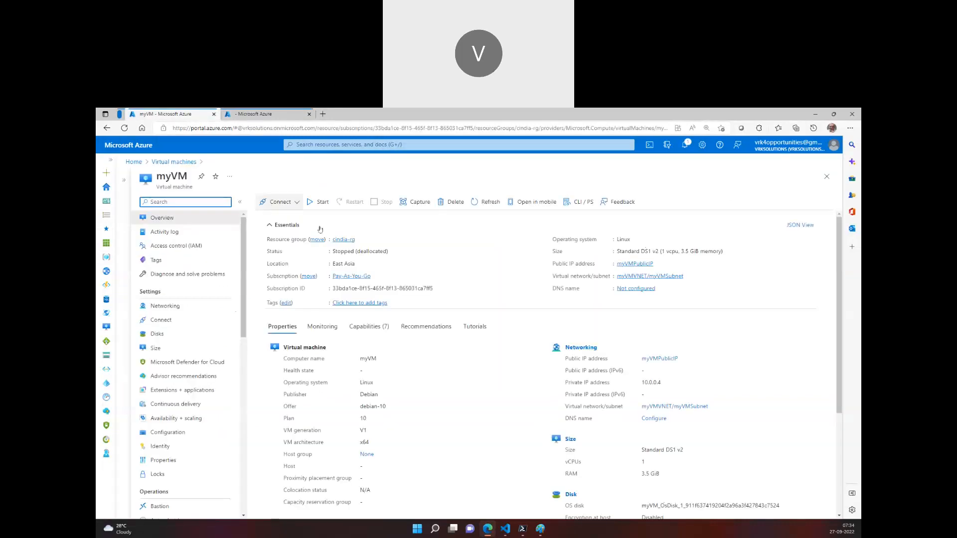
pyautogui.click(269, 114)
pyautogui.click(227, 250)
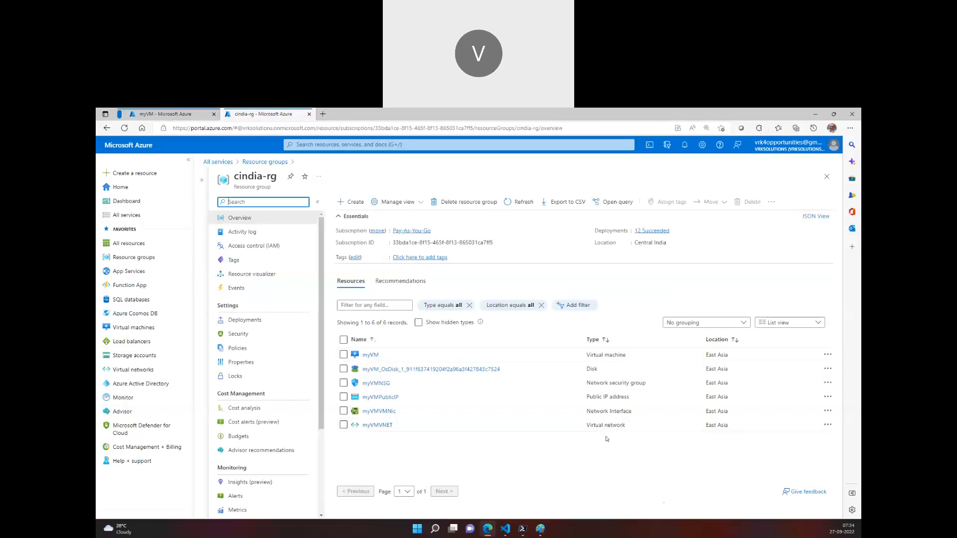
# Examine the resource types in cindia-rg: network security group, network interface, public IP address, disk and virtual network
pyautogui.moveTo(590, 384); pyautogui.dragTo(647, 386)
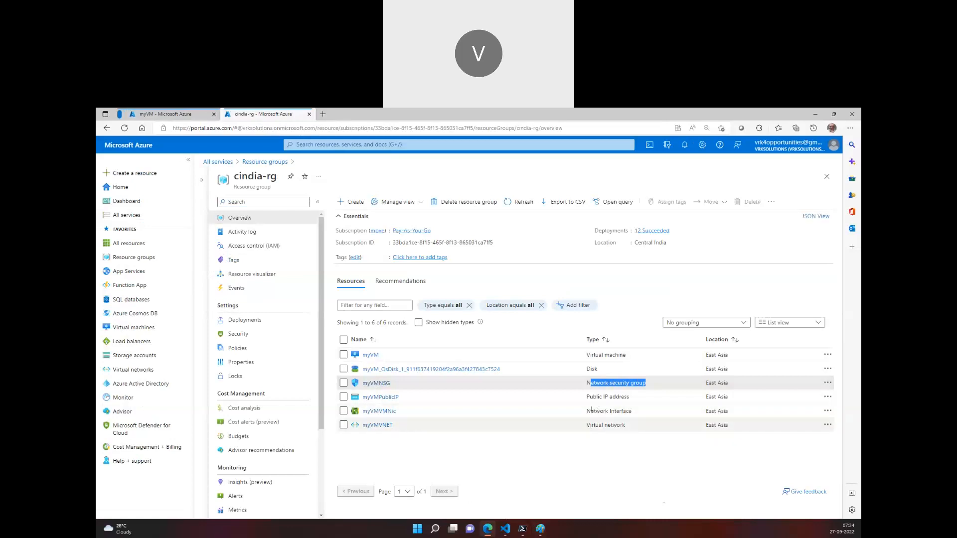
pyautogui.moveTo(586, 410); pyautogui.dragTo(631, 409)
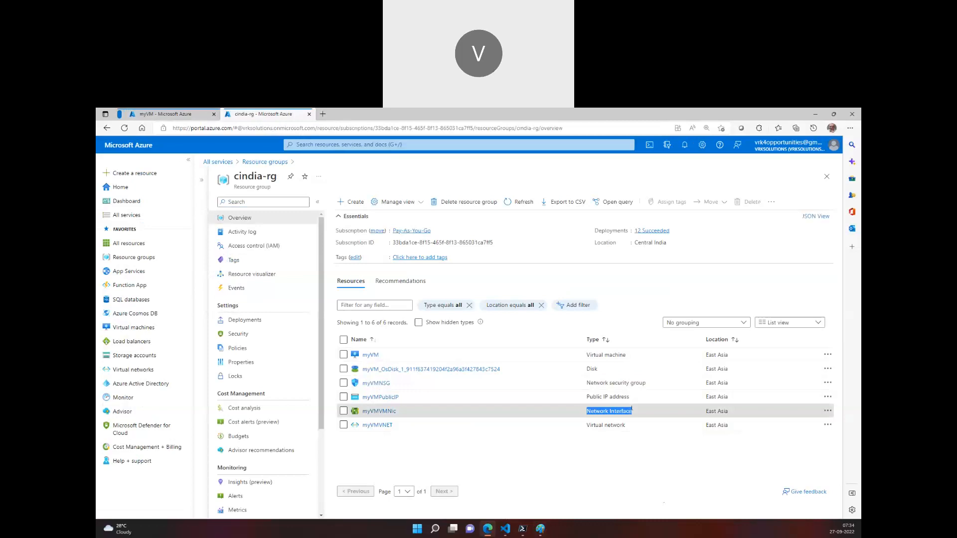
pyautogui.click(588, 397)
pyautogui.tripleClick(600, 397)
pyautogui.moveTo(586, 368); pyautogui.dragTo(603, 371)
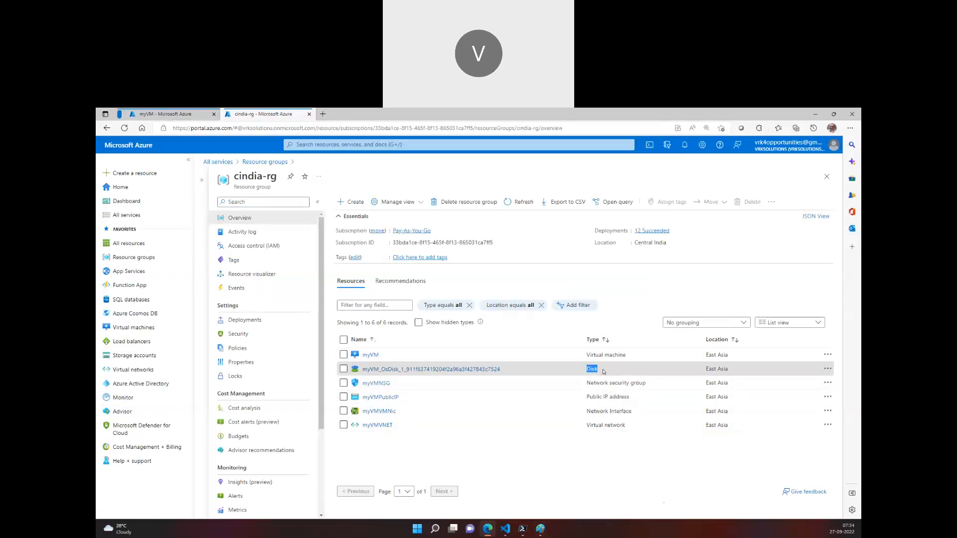
pyautogui.click(592, 467)
pyautogui.moveTo(587, 427); pyautogui.dragTo(625, 426)
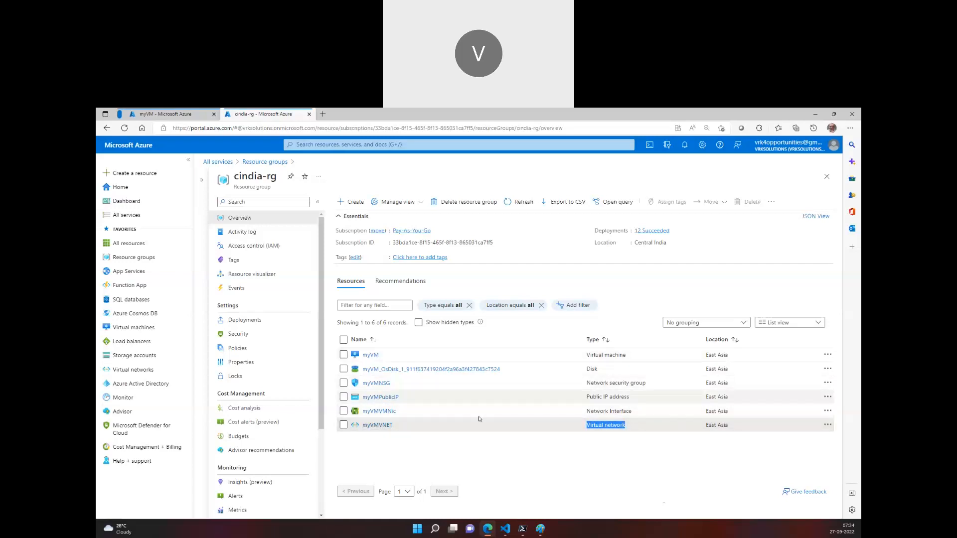
# View the ipconfigmyVM IP configuration of network interface myVMVMNic and compare it with the IP configuration diagram in Paint
pyautogui.click(384, 411)
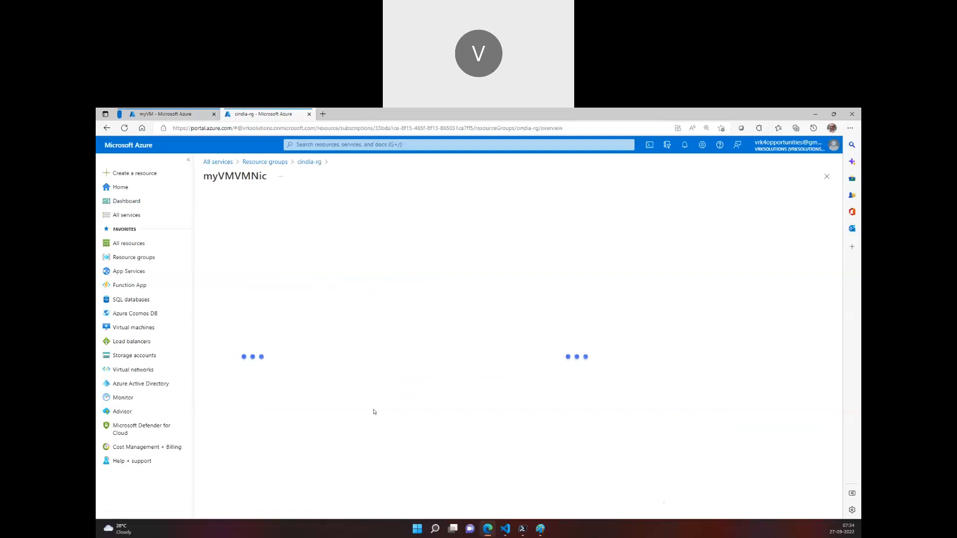
pyautogui.click(251, 294)
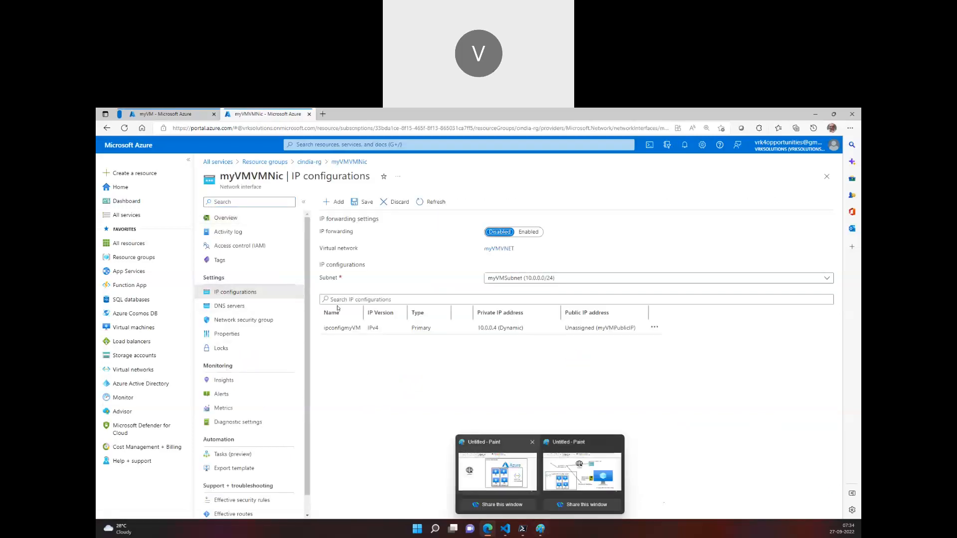
pyautogui.click(381, 333)
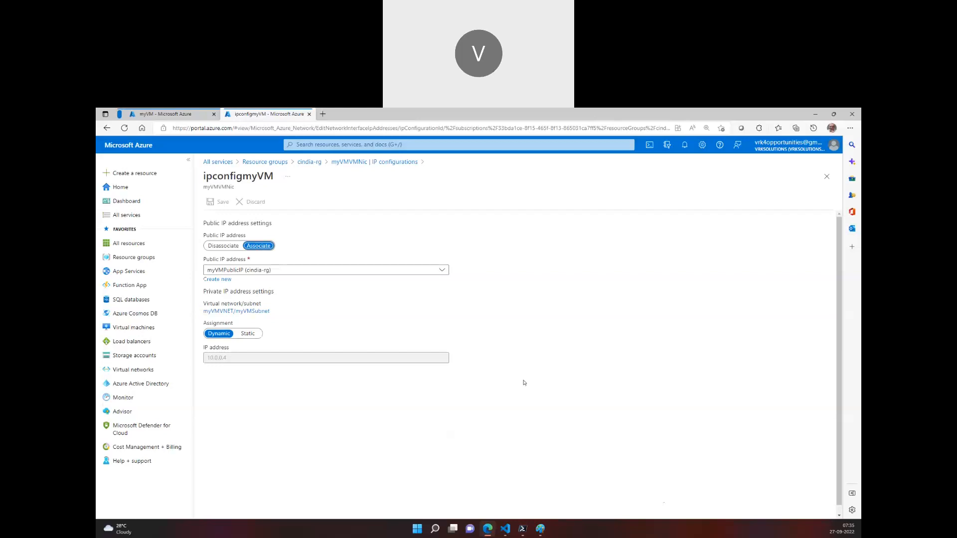
pyautogui.click(540, 528)
pyautogui.click(581, 475)
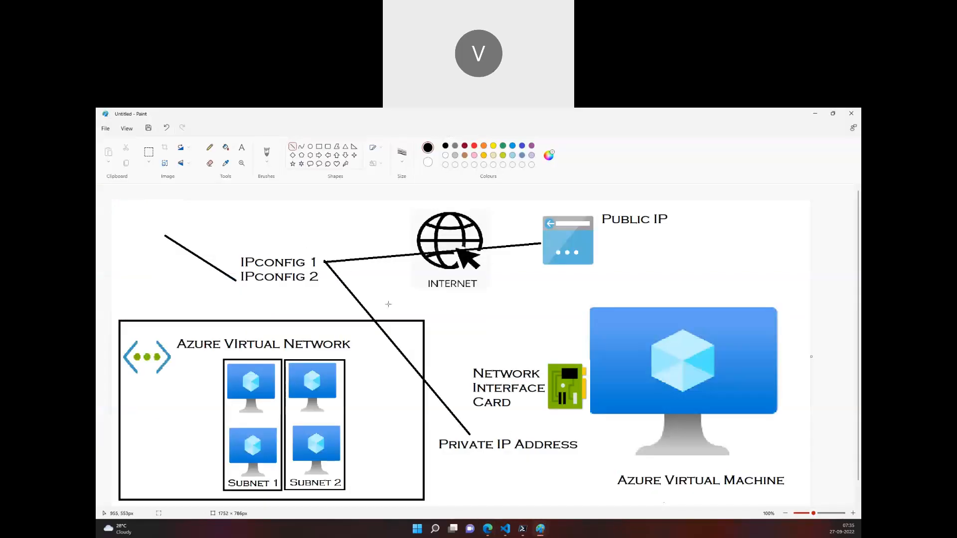
pyautogui.click(488, 529)
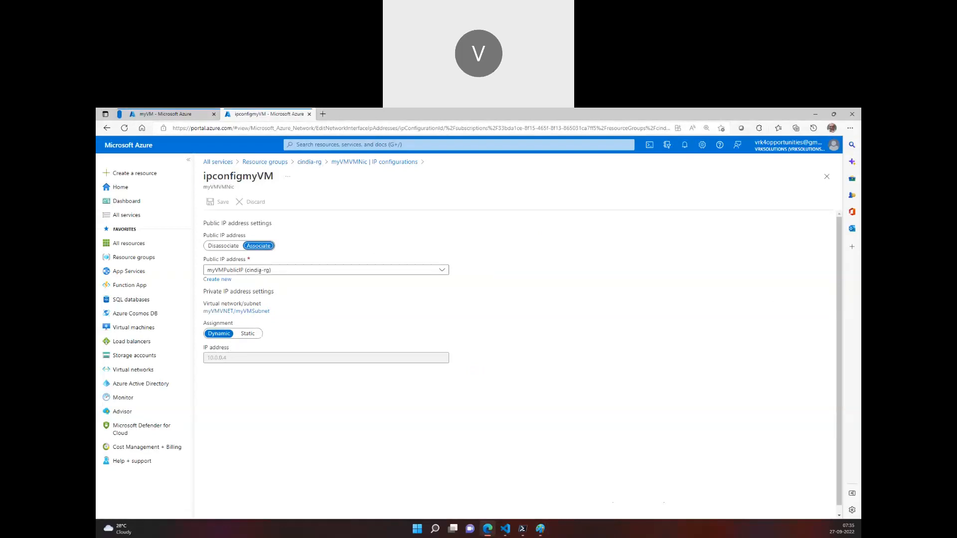
# View the address space of myVMVNET, the virtual network linked in myVM's networking settings
pyautogui.click(206, 111)
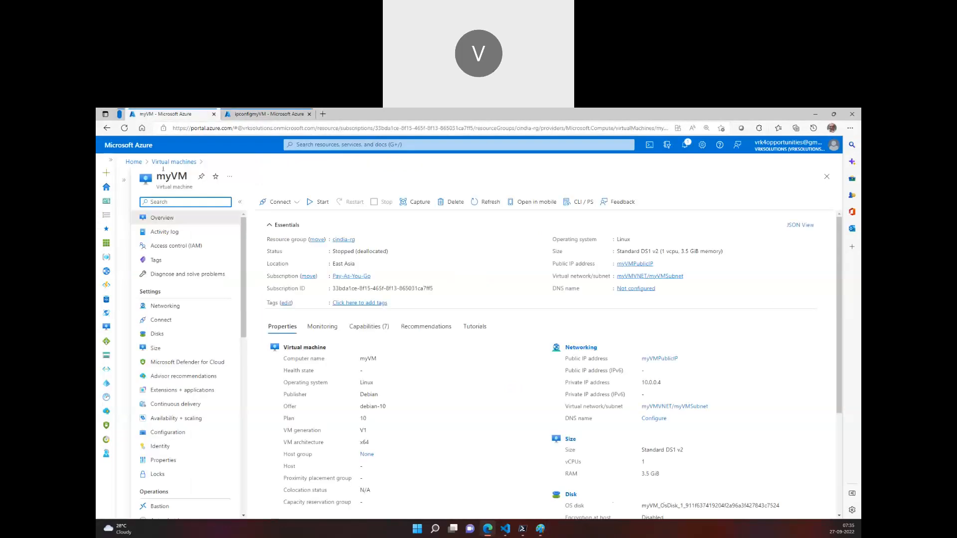
pyautogui.click(167, 306)
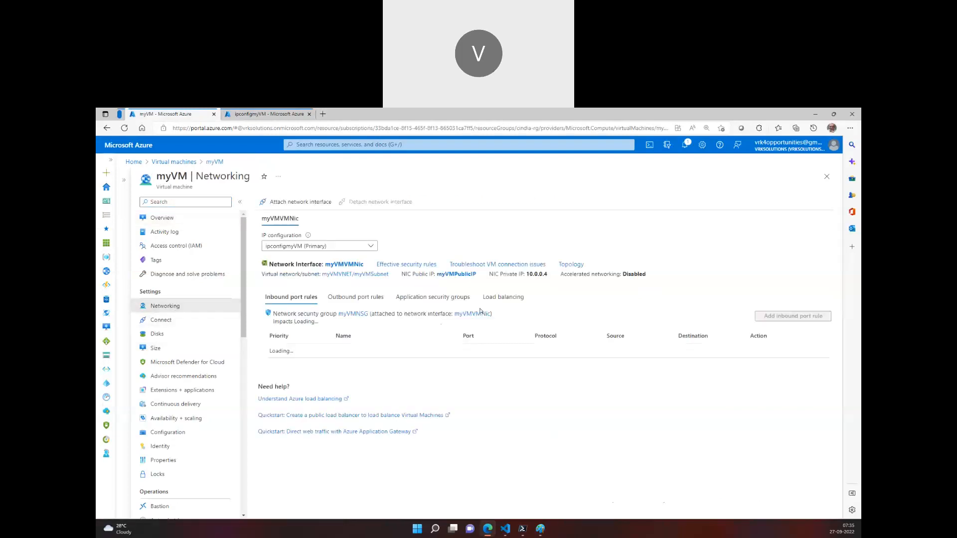
pyautogui.click(350, 274)
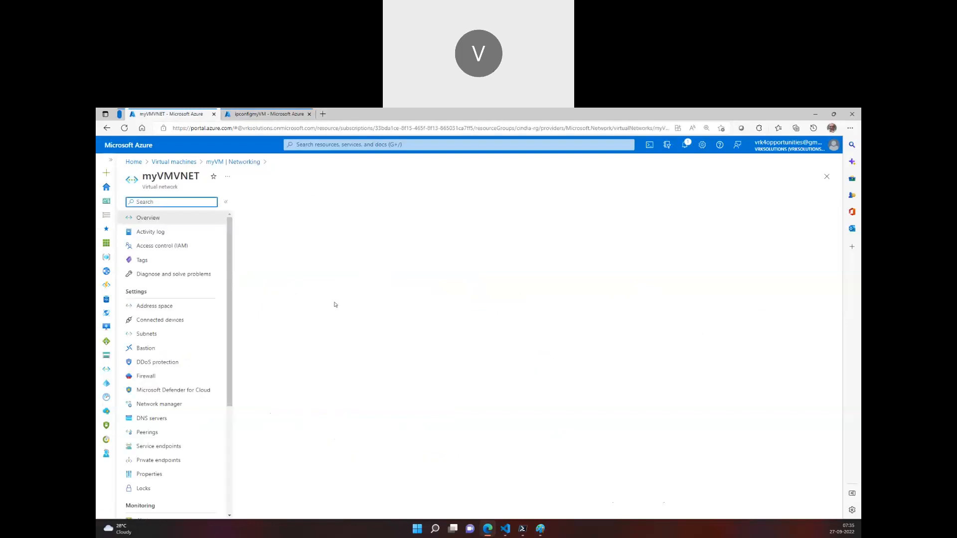
pyautogui.click(154, 305)
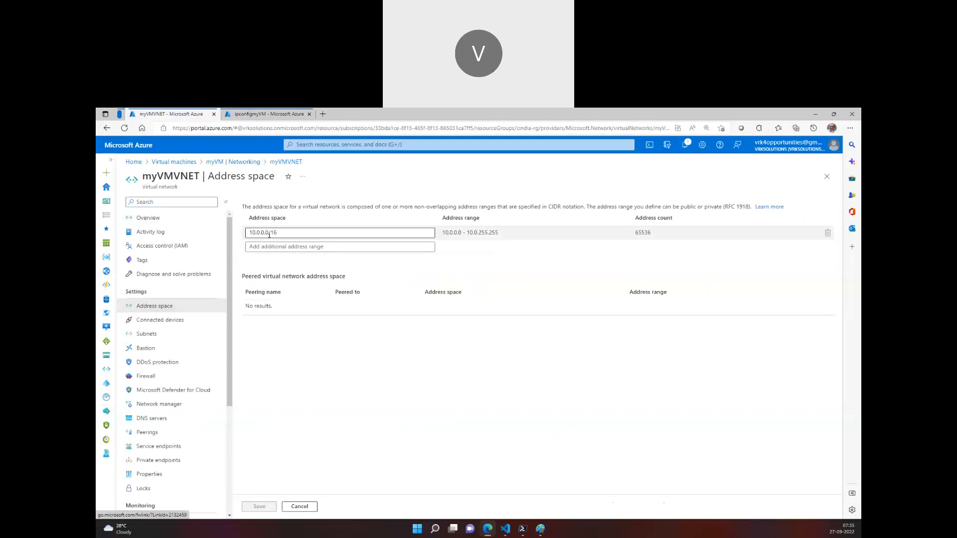
# Copy myVMVNET's address space into the Visual Studio Code notes as a new line reading "10.0.0.0/16 - 10.0.0.0 - 10.0.255.255"
pyautogui.tripleClick(279, 233)
pyautogui.hotkey('ctrl', 'c')
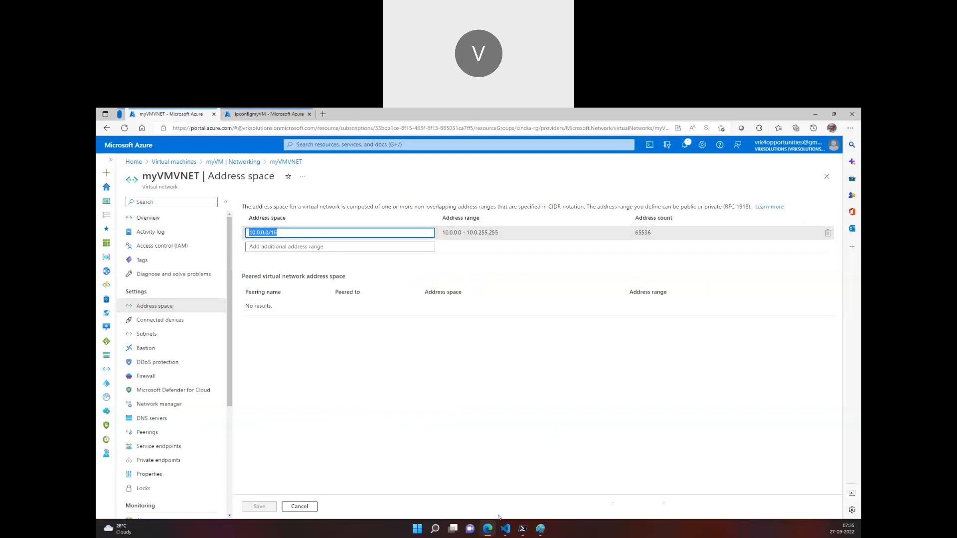
pyautogui.click(505, 528)
pyautogui.press('Return')
pyautogui.press('Return')
pyautogui.hotkey('ctrl', 'v')
pyautogui.write('- 1')
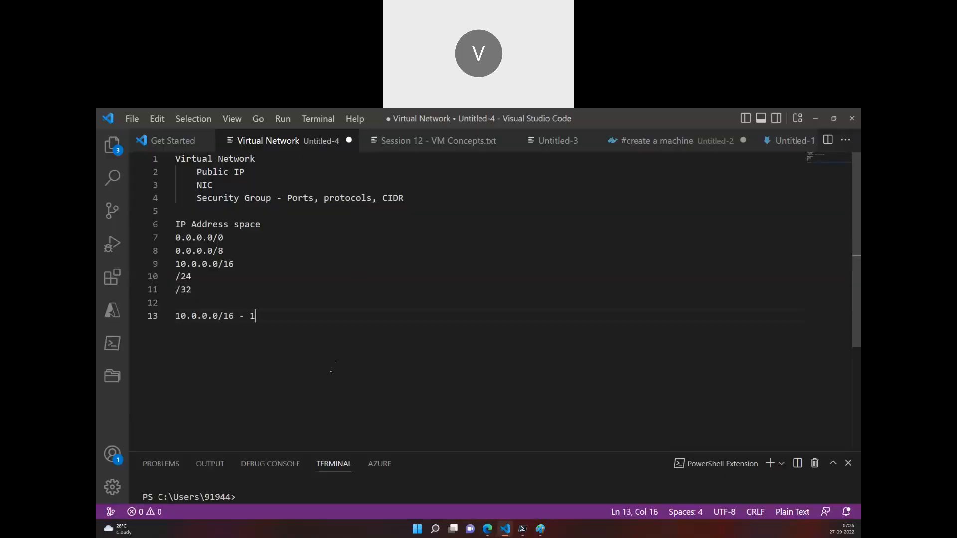
pyautogui.write('0.0.0.0')
pyautogui.write(' - 10.0.0.')
pyautogui.write('55.255')
# Return to the Azure portal, recheck the ipconfigmyVM settings, and view the subnets of myVMVNET
pyautogui.click(487, 529)
pyautogui.click(263, 113)
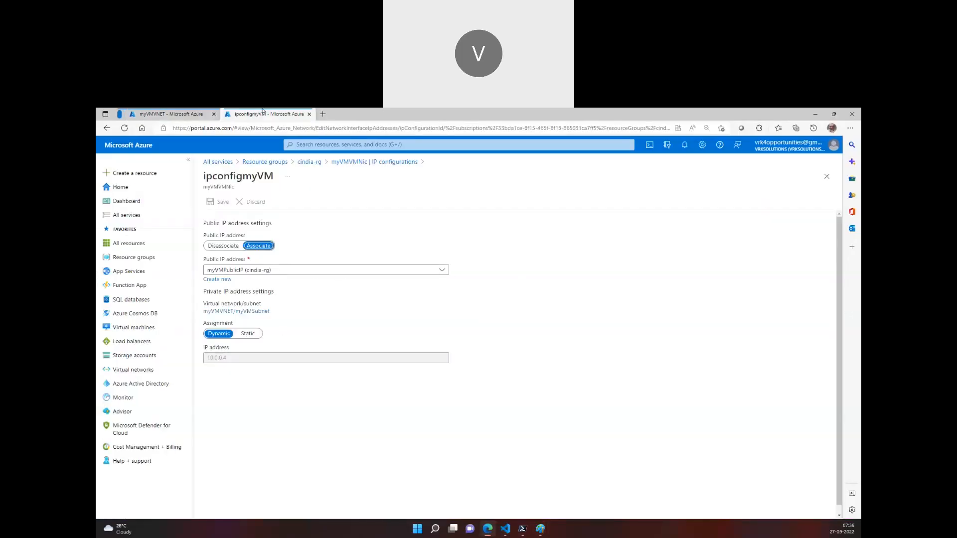
pyautogui.click(156, 111)
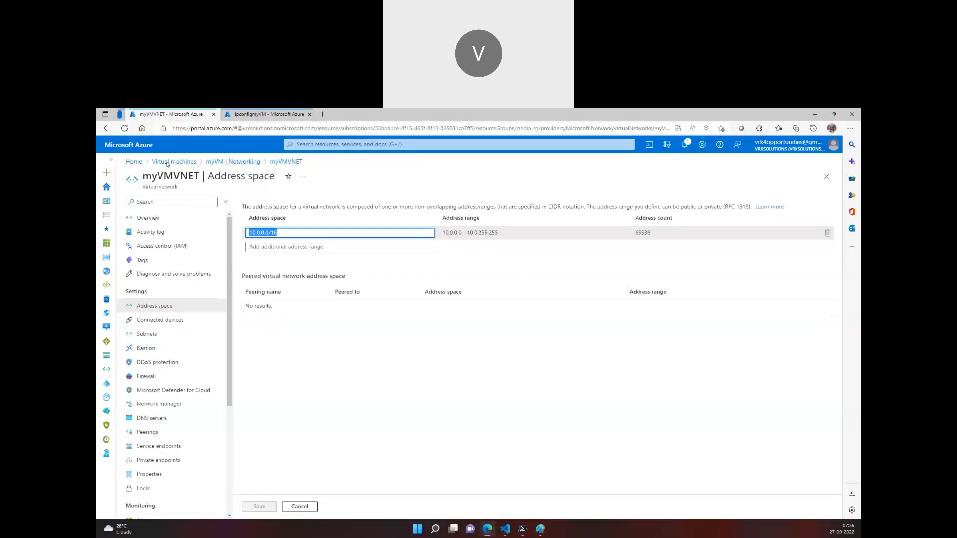
pyautogui.click(201, 331)
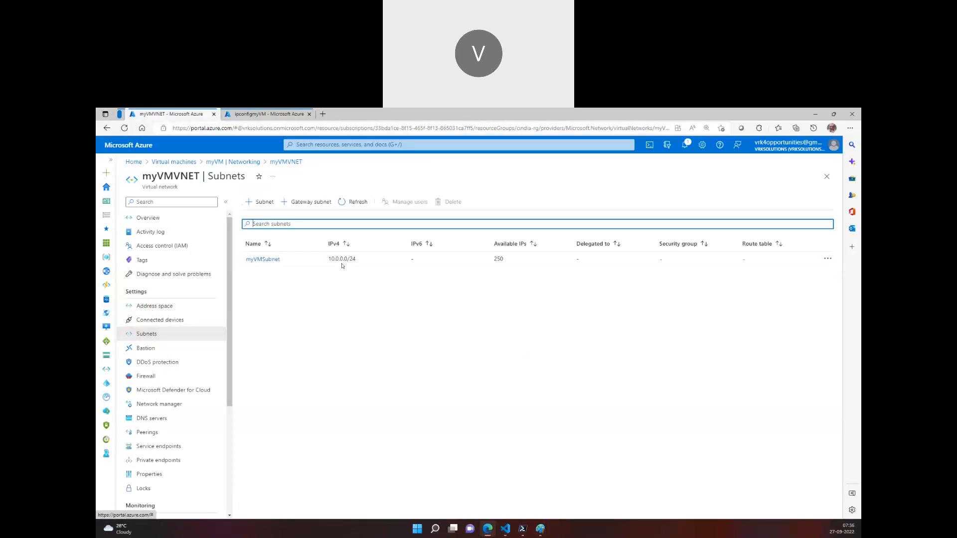
# Copy myVMSubnet's IPv4 range into the Visual Studio Code notes as a new line reading "10.0.0.0/24" below the 10.0.0.0/16 line
pyautogui.tripleClick(356, 259)
pyautogui.hotkey('ctrl', 'c')
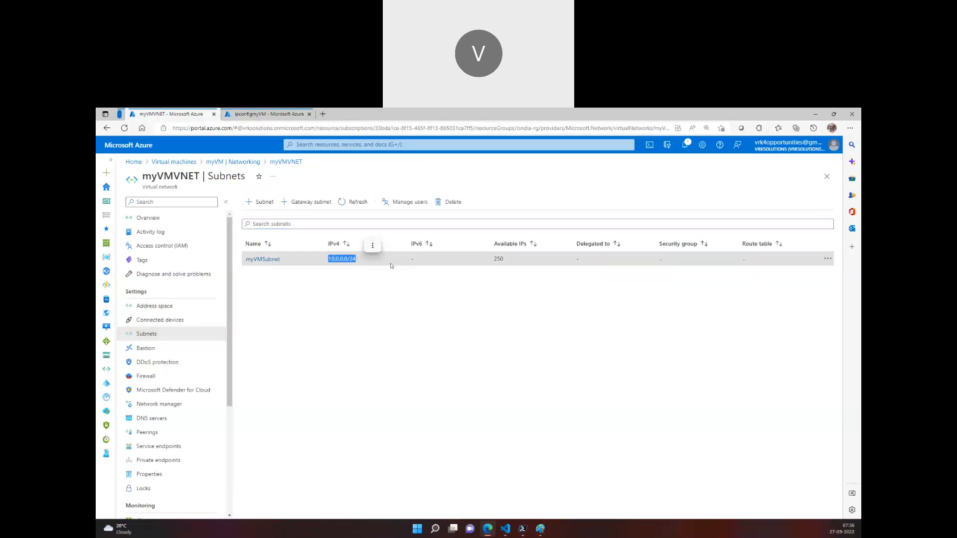
pyautogui.click(505, 529)
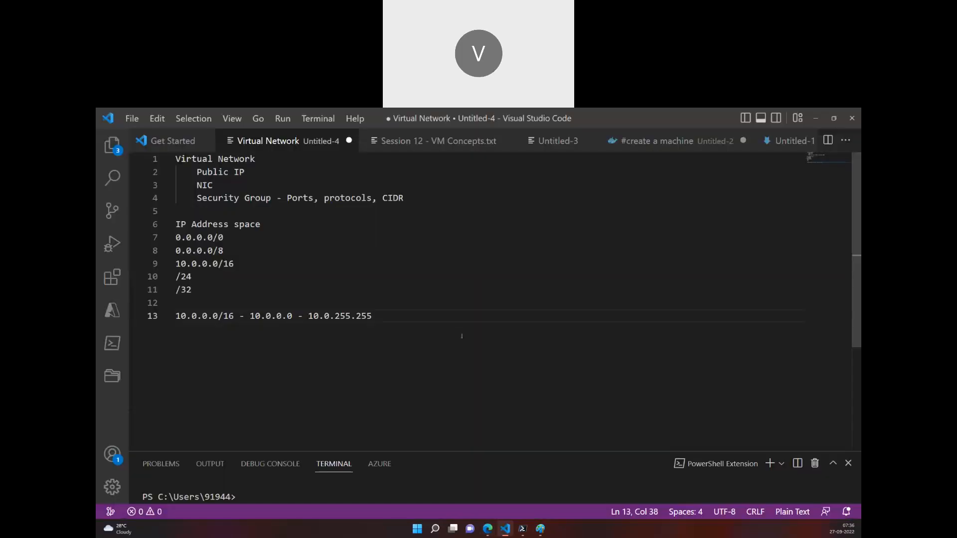
pyautogui.press('Return')
pyautogui.hotkey('ctrl', 'v')
# Add the range "10.0.0.0 - 10.0.0.255" on its own line directly below the 10.0.0.0/16 line
pyautogui.press('Up')
pyautogui.press('Right')
pyautogui.press('Right')
pyautogui.press('Right')
pyautogui.press('Right')
pyautogui.press('Right')
pyautogui.press('Right')
pyautogui.press('Right')
pyautogui.press('Right')
pyautogui.press('Right')
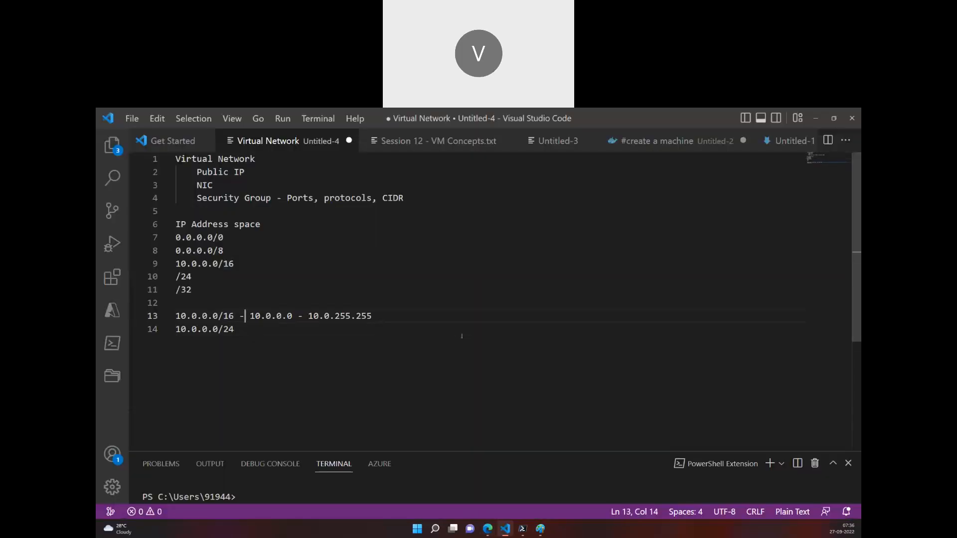
pyautogui.press('Right')
pyautogui.press('Right')
pyautogui.press('Right')
pyautogui.press('Right')
pyautogui.press('Right')
pyautogui.press('Right')
pyautogui.press('Right')
pyautogui.press('Right')
pyautogui.press('Right')
pyautogui.press('Right')
pyautogui.press('Right')
pyautogui.press('Right')
pyautogui.press('Right')
pyautogui.press('Right')
pyautogui.press('Right')
pyautogui.press('Right')
pyautogui.press('Right')
pyautogui.press('Return')
pyautogui.press('Up')
pyautogui.press('Right')
pyautogui.press('Right')
pyautogui.press('Right')
pyautogui.press('Right')
pyautogui.press('Right')
pyautogui.press('Right')
pyautogui.press('Right')
pyautogui.press('Right')
pyautogui.press('Right')
pyautogui.press('Right')
pyautogui.press('Right')
pyautogui.press('Right')
pyautogui.press('Right')
pyautogui.press('Right')
pyautogui.press('Right')
pyautogui.hotkey('shift', 'Down')
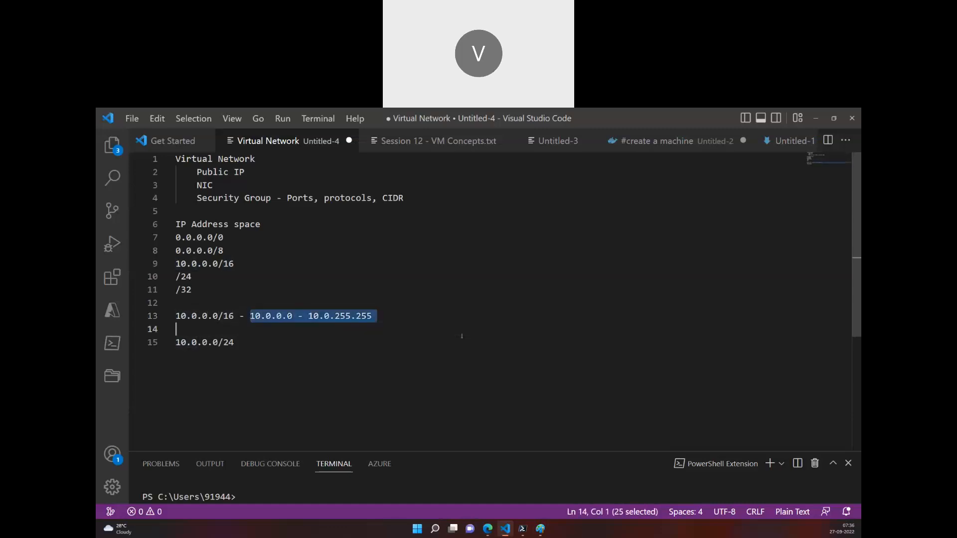
pyautogui.hotkey('shift', 'Down')
pyautogui.hotkey('shift', 'Left')
pyautogui.hotkey('shift', 'Up')
pyautogui.hotkey('shift', 'Left')
pyautogui.hotkey('ctrl', 'c')
pyautogui.press('Down')
pyautogui.hotkey('ctrl', 'v')
pyautogui.hotkey('shift', 'Left')
pyautogui.hotkey('shift', 'Left')
pyautogui.hotkey('shift', 'Left')
pyautogui.write('0')
pyautogui.press('End')
# Add a second range line below it reading "10.0.1.0 - 10.0.1.255"
pyautogui.press('Return')
pyautogui.hotkey('ctrl', 'v')
pyautogui.hotkey('shift', 'Right')
pyautogui.hotkey('shift', 'Right')
pyautogui.hotkey('shift', 'Right')
pyautogui.hotkey('shift', 'Right')
pyautogui.press('Left')
pyautogui.hotkey('shift', 'Right')
pyautogui.hotkey('shift', 'Right')
pyautogui.hotkey('shift', 'Right')
pyautogui.write('1')
pyautogui.hotkey('ctrl', 'Left')
pyautogui.hotkey('ctrl', 'Left')
pyautogui.hotkey('ctrl', 'Left')
pyautogui.hotkey('ctrl', 'Left')
pyautogui.hotkey('ctrl', 'Left')
pyautogui.press('Left')
pyautogui.hotkey('shift', 'Left')
pyautogui.write('1')
pyautogui.hotkey('ctrl', 'Right')
pyautogui.hotkey('ctrl', 'Right')
pyautogui.hotkey('ctrl', 'Right')
pyautogui.hotkey('ctrl', 'Right')
pyautogui.hotkey('ctrl', 'Right')
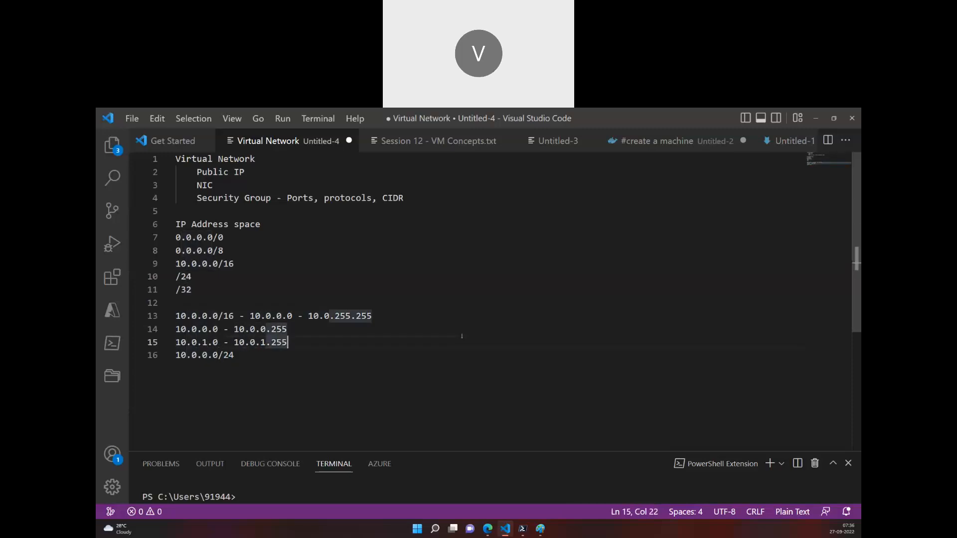
# Add another range line reading "10.0.255.0 - 10.0.255.255" above the 10.0.0.0/24 line
pyautogui.press('Return')
pyautogui.hotkey('ctrl', 'v')
pyautogui.hotkey('ctrl', 'Left')
pyautogui.hotkey('ctrl', 'Left')
pyautogui.hotkey('ctrl', 'Left')
pyautogui.hotkey('ctrl', 'Left')
pyautogui.hotkey('ctrl', 'Left')
pyautogui.hotkey('ctrl', 'Left')
pyautogui.press('Left')
pyautogui.hotkey('shift', 'Left')
pyautogui.write('255')
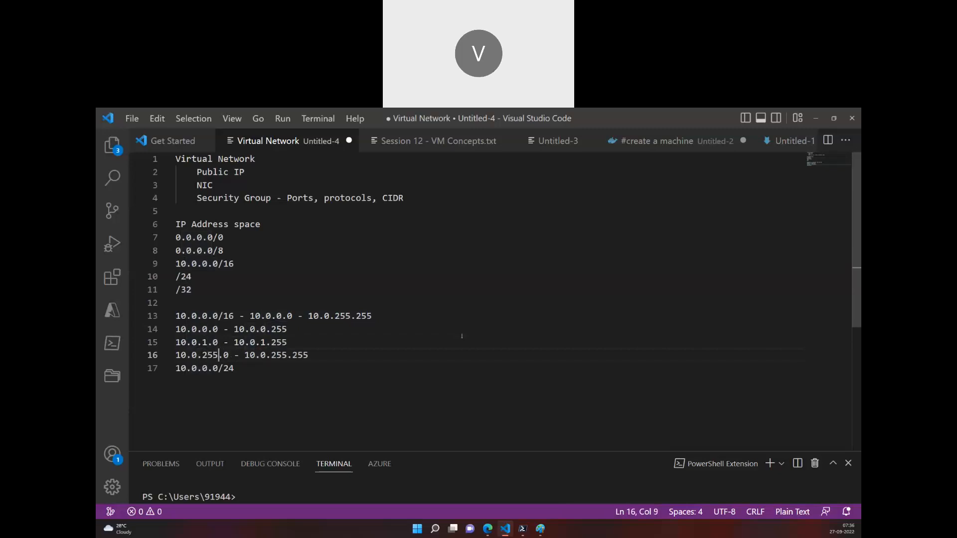
# Insert three single-dot lines between the 10.0.1.0 and 10.0.255.0 ranges, and a blank line above 10.0.0.0/24
pyautogui.press('Up')
pyautogui.hotkey('ctrl', 'Right')
pyautogui.hotkey('ctrl', 'Right')
pyautogui.hotkey('ctrl', 'Right')
pyautogui.hotkey('ctrl', 'Right')
pyautogui.hotkey('ctrl', 'Right')
pyautogui.press('Return')
pyautogui.write('.')
pyautogui.press('Return')
pyautogui.write('.')
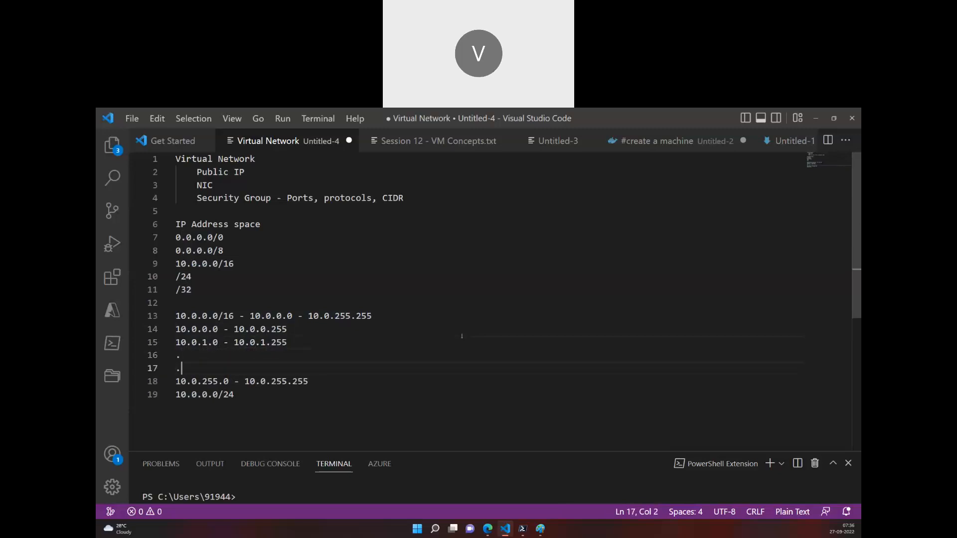
pyautogui.press('Return')
pyautogui.write('.')
pyautogui.press('Down')
pyautogui.press('Down')
pyautogui.press('Home')
pyautogui.press('Return')
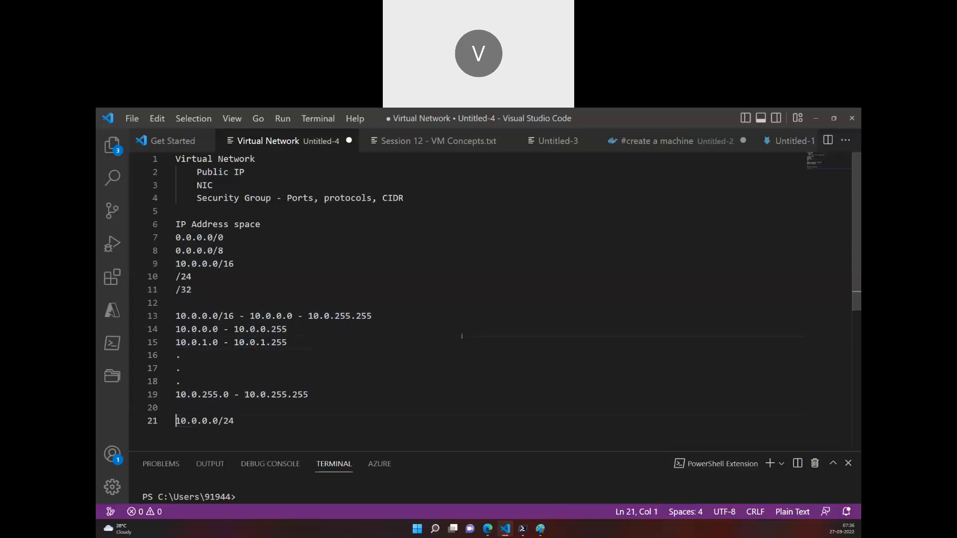
# Copy the first subnet range to the end of the /24 line so it reads "10.0.0.0/24 - 10.0.0.0 - 10.0.0.255"
pyautogui.moveTo(314, 329); pyautogui.dragTo(221, 335)
pyautogui.hotkey('ctrl', 'c')
pyautogui.click(256, 420)
pyautogui.write('-')
pyautogui.hotkey('ctrl', 'v')
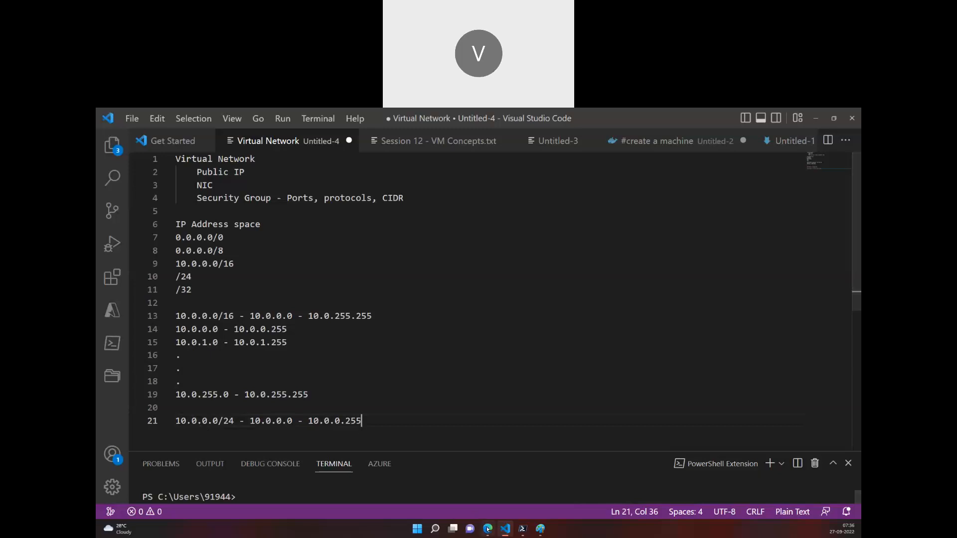
# Append "- subnet" to the 10.0.0.0 - 10.0.0.255 and 10.0.1.0 - 10.0.1.255 range lines
pyautogui.click(295, 331)
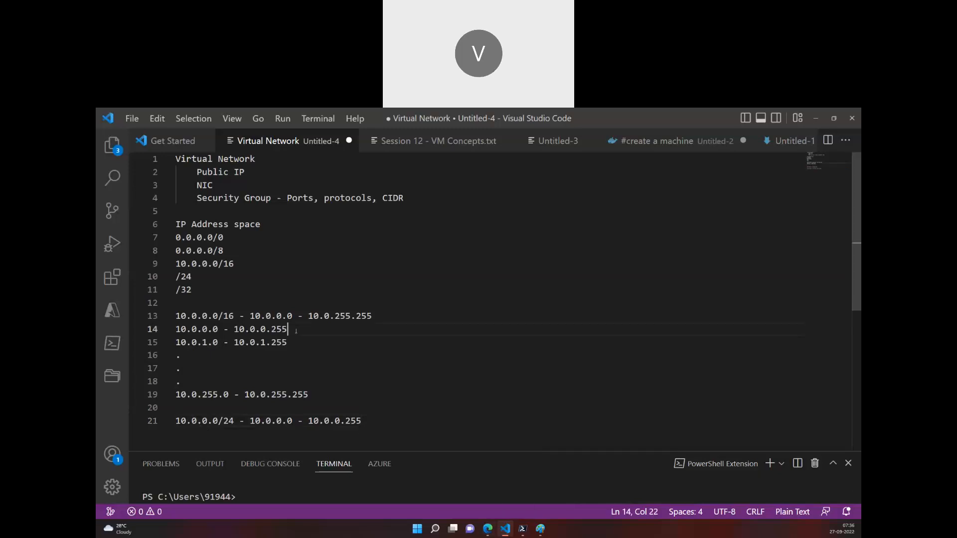
pyautogui.write('- subnet')
pyautogui.click(295, 338)
pyautogui.write('- sub')
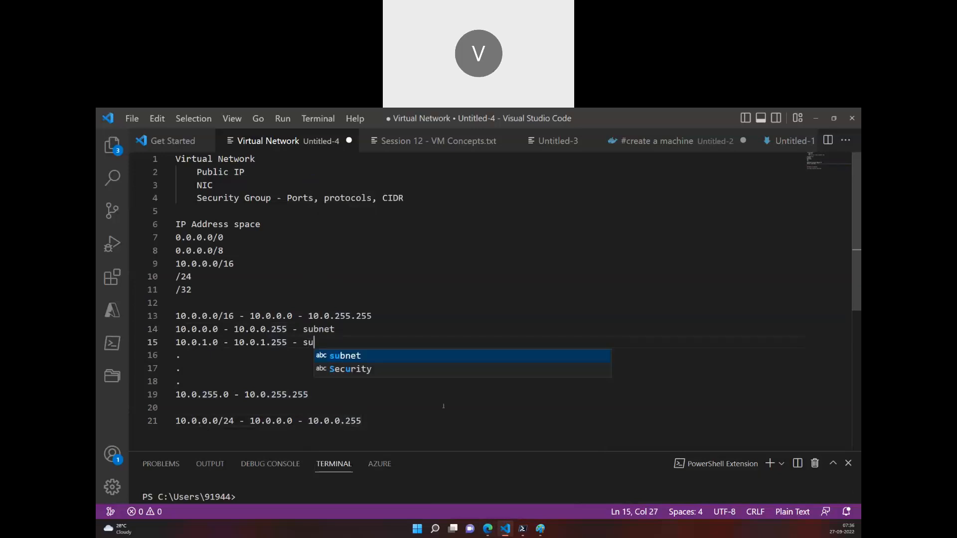
pyautogui.write('net')
# Compare the noted subnet ranges with myVMVNET's subnet list in the Azure portal and view ipconfigmyVM's private IP address
pyautogui.moveTo(334, 329); pyautogui.dragTo(156, 325)
pyautogui.moveTo(349, 398); pyautogui.dragTo(175, 342)
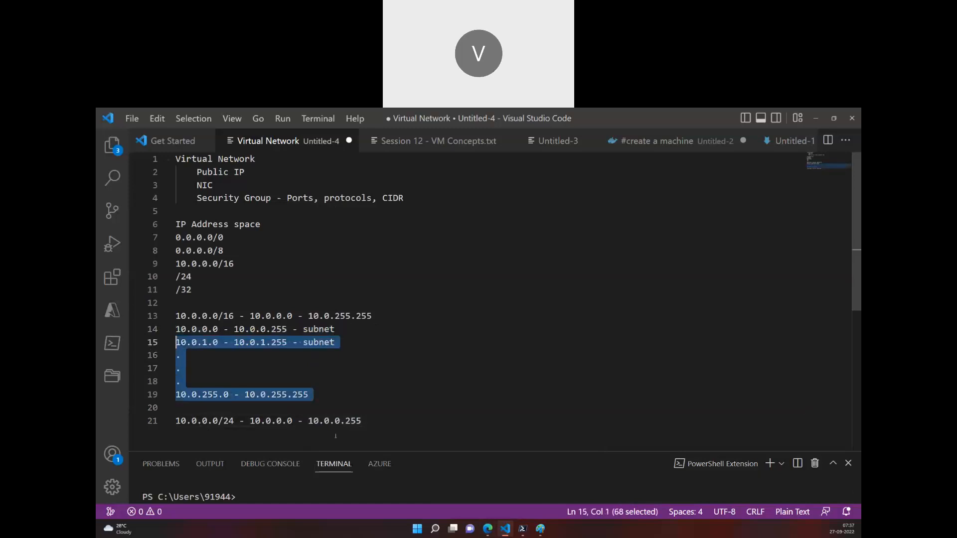
pyautogui.click(489, 529)
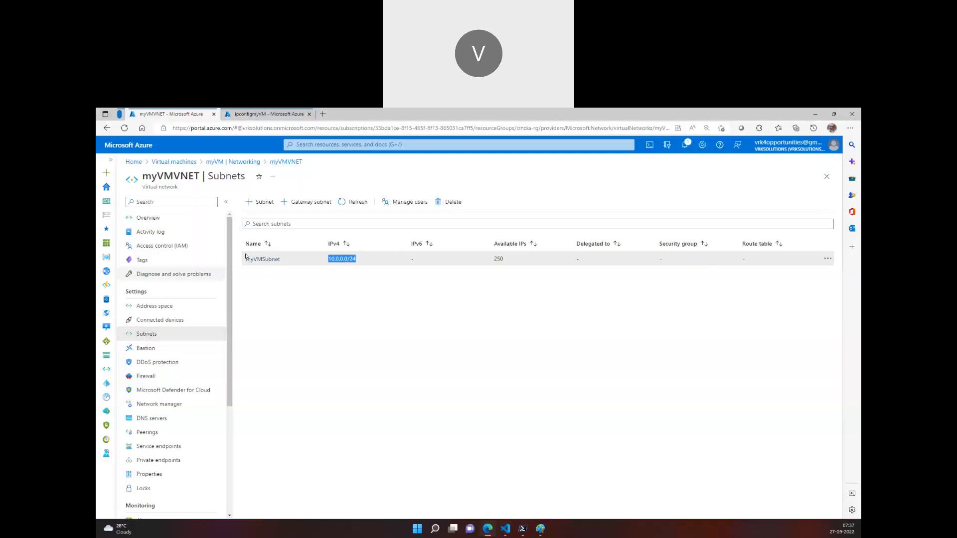
pyautogui.click(504, 529)
pyautogui.moveTo(335, 329); pyautogui.dragTo(168, 327)
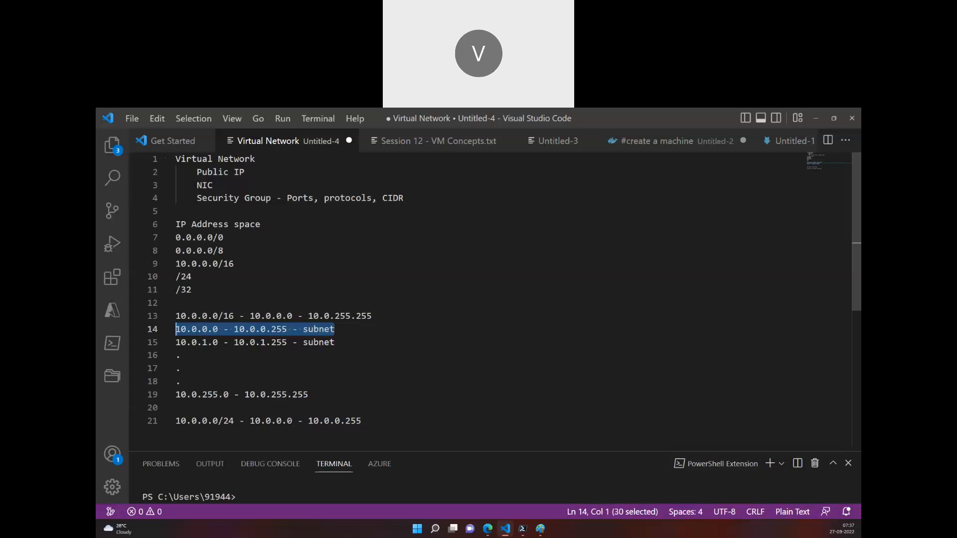
pyautogui.click(487, 529)
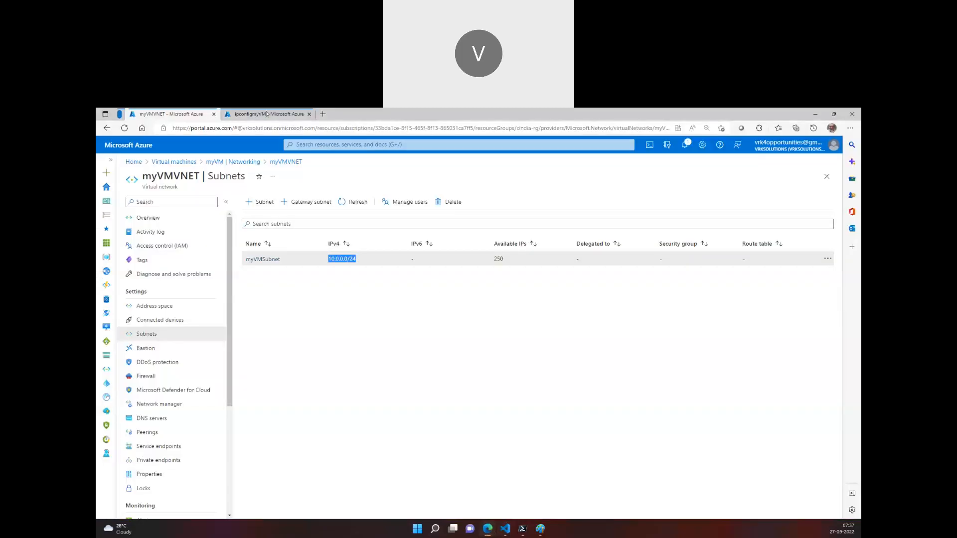
pyautogui.click(267, 114)
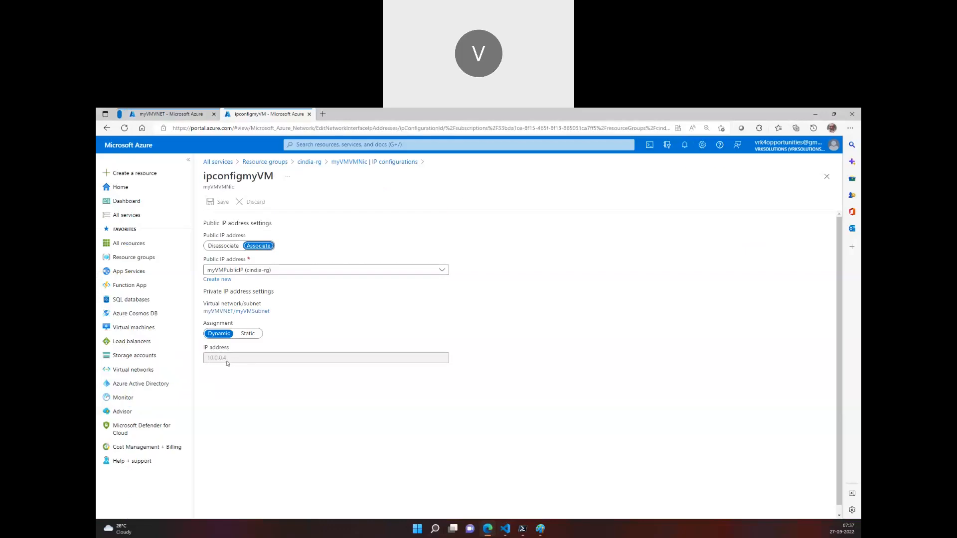
# Add the line "Azure reserves 5 ip address" below the 10.0.0.0/24 line in the Visual Studio Code notes, separated by a blank line
pyautogui.click(505, 528)
pyautogui.scroll(-2, 294, 347)
pyautogui.click(393, 360)
pyautogui.press('Return')
pyautogui.press('Return')
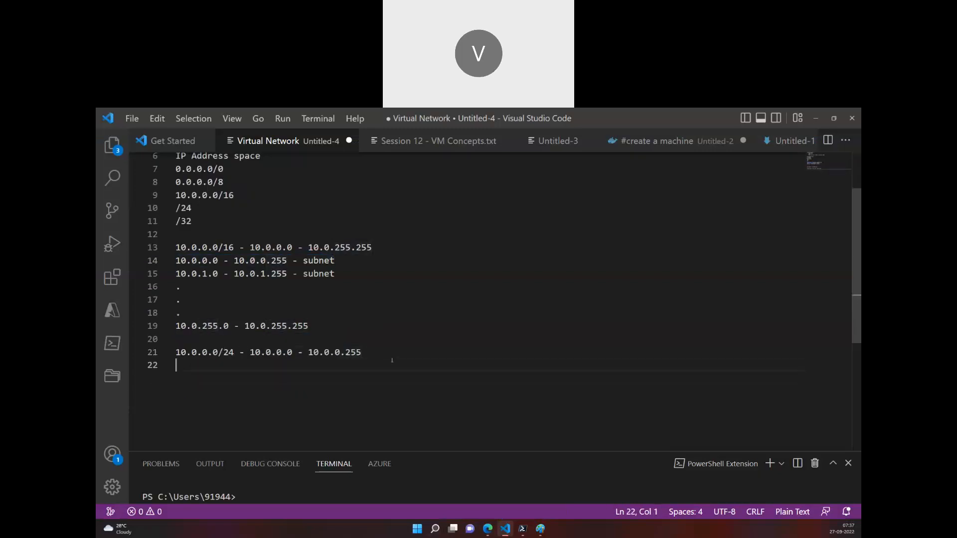
pyautogui.write('5')
pyautogui.press('Home')
pyautogui.write('Azure 5 ip address')
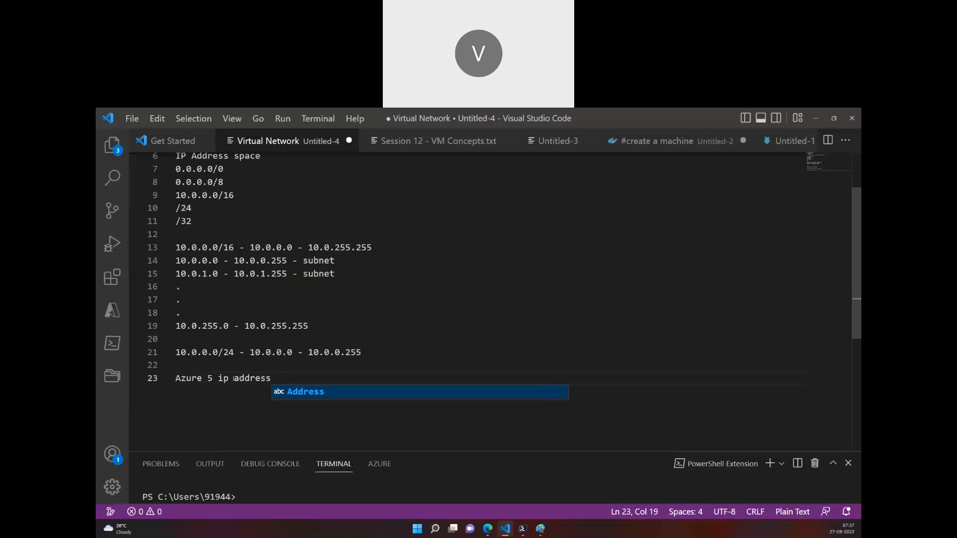
pyautogui.hotkey('ctrl', 'Left')
pyautogui.hotkey('ctrl', 'Left')
pyautogui.hotkey('ctrl', 'Left')
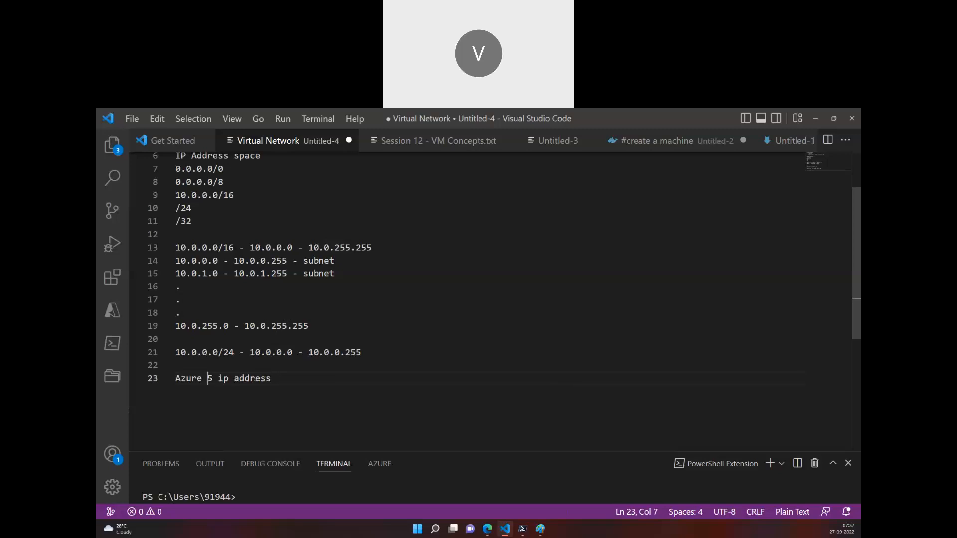
pyautogui.write('reso')
pyautogui.write('rves')
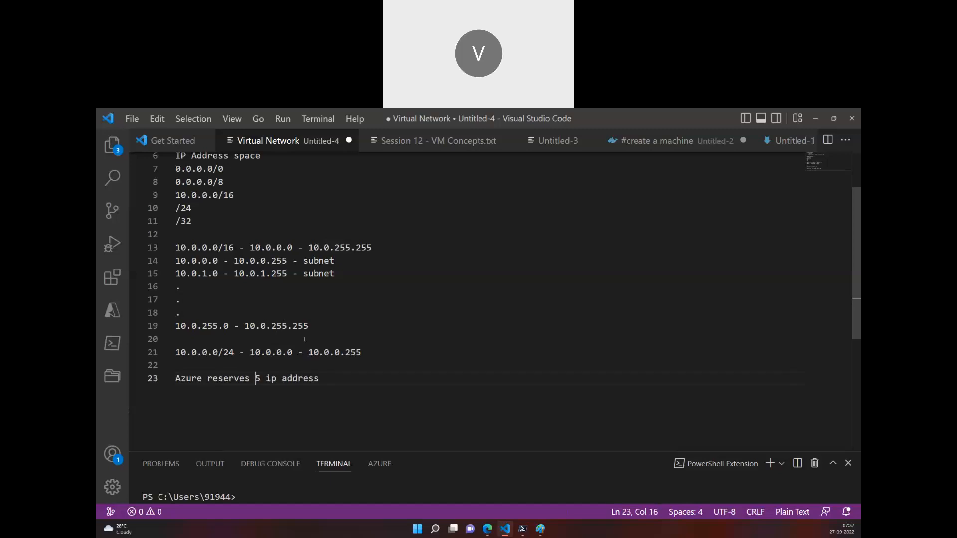
# Append the reserved addresses "- 10.0.0.0, 10.0.0.1, 10.0.0.2, 10.0.0.3, 10.0.0.255" to the Azure reserves line
pyautogui.press('End')
pyautogui.write('- 10.0.0.0, 10.0.0.1, 10.0')
pyautogui.moveTo(382, 381); pyautogui.dragTo(371, 381)
pyautogui.moveTo(432, 380); pyautogui.dragTo(426, 380)
pyautogui.click(474, 381)
pyautogui.write('.0.')
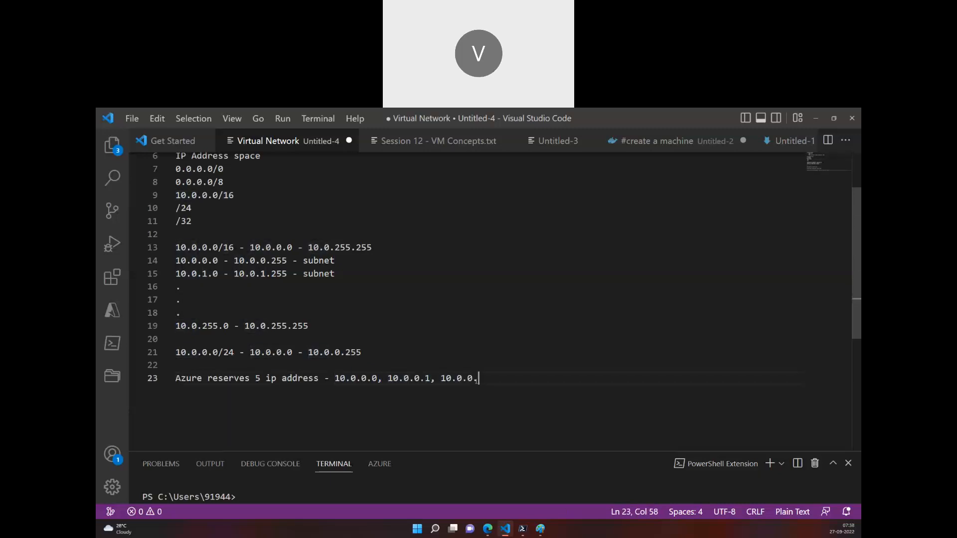
pyautogui.write('2, 10.')
pyautogui.write('.0.3, 10.0.0.255')
# Review the last octet of each of the five reserved IP addresses in the notes
pyautogui.hotkey('shift', 'Left')
pyautogui.hotkey('shift', 'Left')
pyautogui.hotkey('shift', 'Left')
pyautogui.hotkey('shift', 'Left')
pyautogui.hotkey('shift', 'Left')
pyautogui.hotkey('shift', 'Left')
pyautogui.hotkey('shift', 'Left')
pyautogui.hotkey('shift', 'Left')
pyautogui.hotkey('shift', 'Left')
pyautogui.hotkey('shift', 'Left')
pyautogui.moveTo(335, 378); pyautogui.dragTo(535, 378)
pyautogui.click(351, 379)
pyautogui.moveTo(378, 379); pyautogui.dragTo(372, 379)
pyautogui.moveTo(431, 379); pyautogui.dragTo(425, 379)
pyautogui.moveTo(483, 378); pyautogui.dragTo(479, 378)
pyautogui.moveTo(536, 379); pyautogui.dragTo(533, 378)
pyautogui.moveTo(600, 379); pyautogui.dragTo(583, 378)
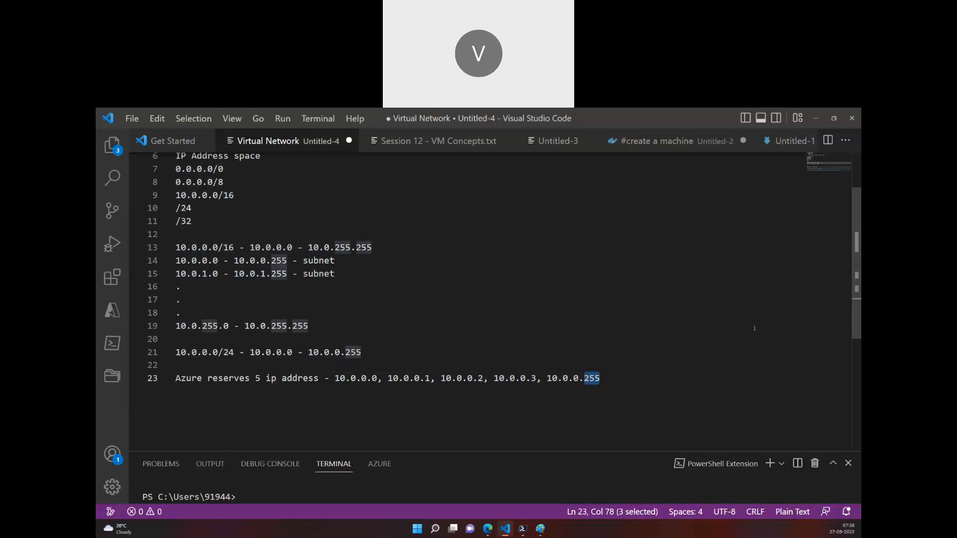
# Switch to the Azure portal, open myVM from the cindia-rg resource group, and examine its private IP address
pyautogui.click(488, 527)
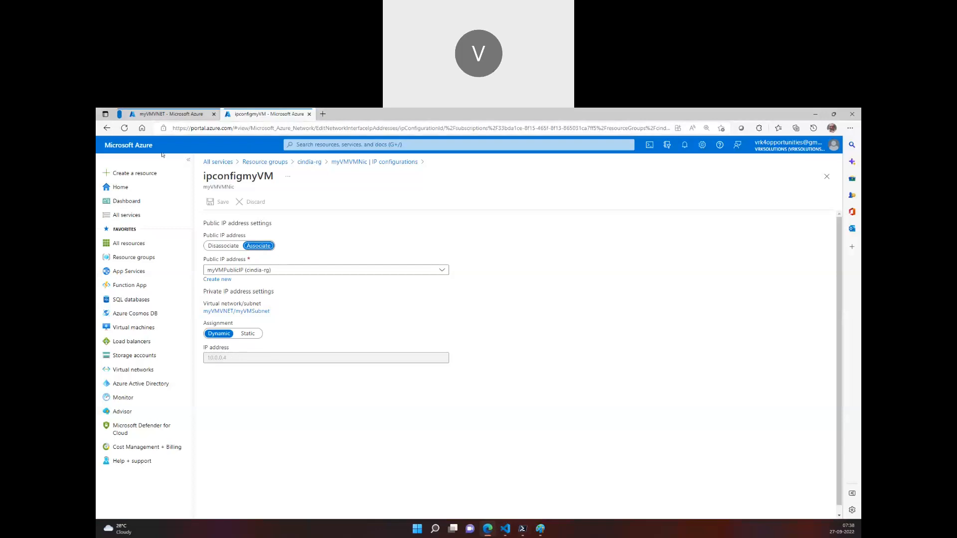
pyautogui.click(309, 163)
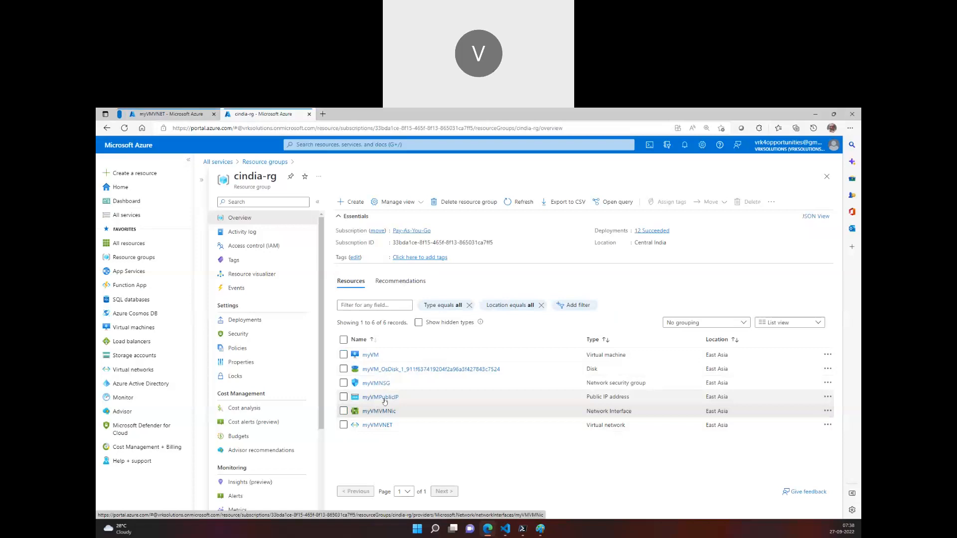
pyautogui.click(370, 354)
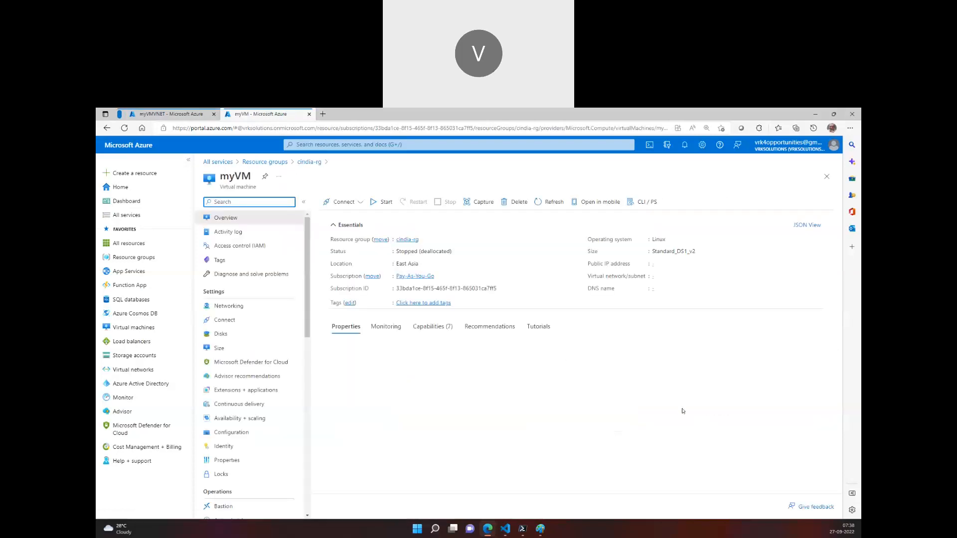
pyautogui.moveTo(686, 383); pyautogui.dragTo(669, 383)
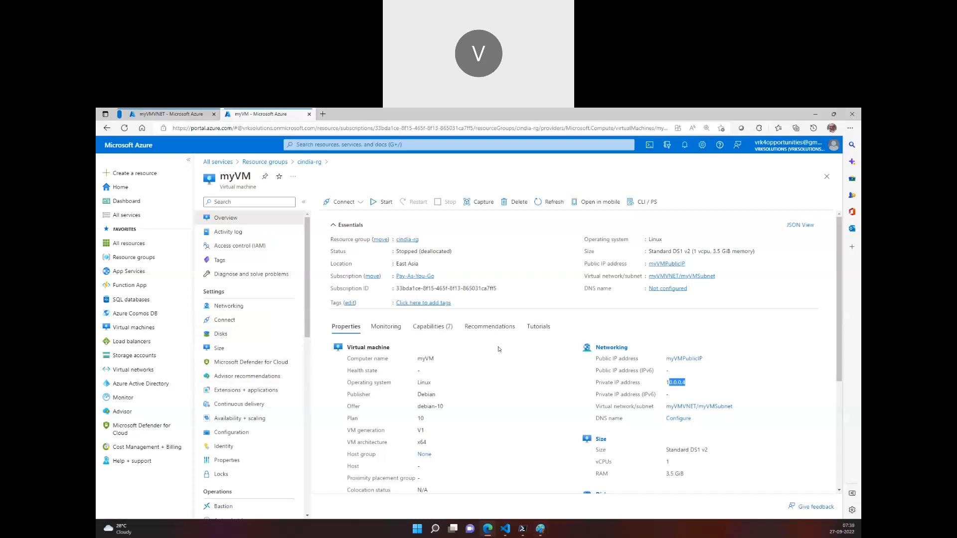
# Review the subnet ranges and reserved addresses in the Visual Studio Code notes, and return to myVM in the Azure portal
pyautogui.click(541, 529)
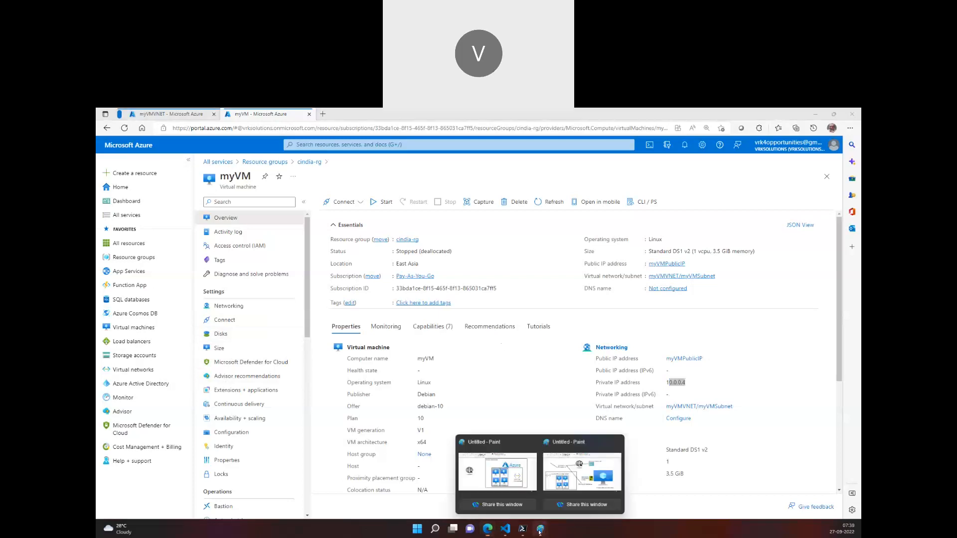
pyautogui.click(505, 529)
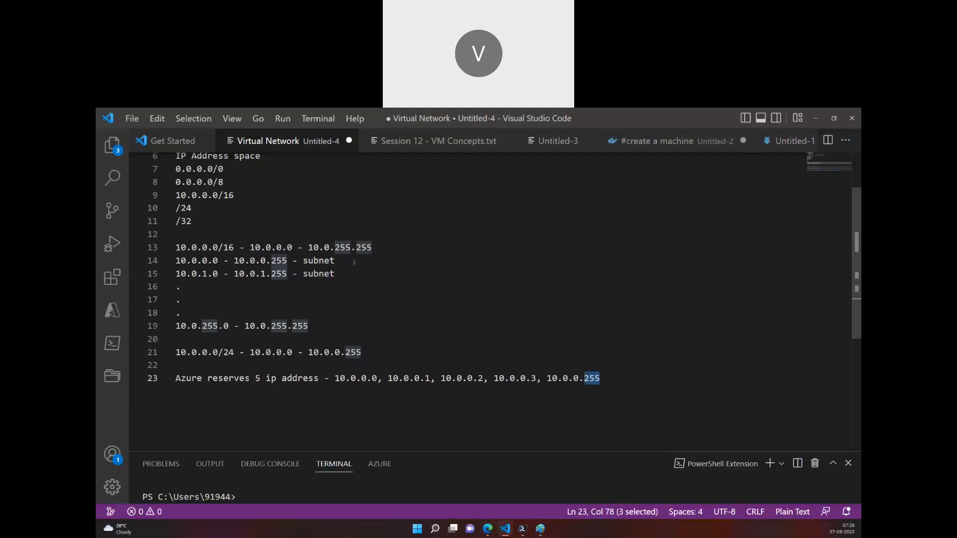
pyautogui.moveTo(334, 261); pyautogui.dragTo(155, 261)
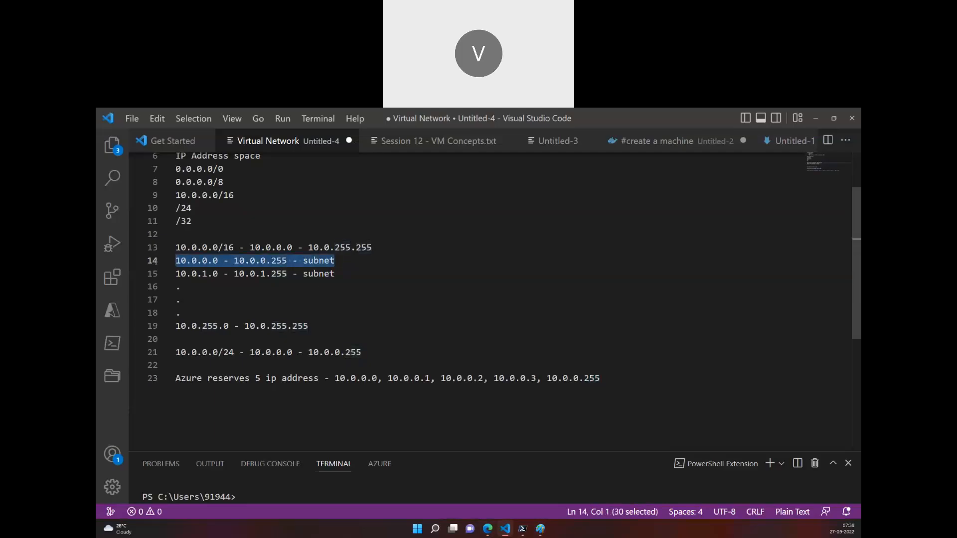
pyautogui.moveTo(599, 378); pyautogui.dragTo(256, 378)
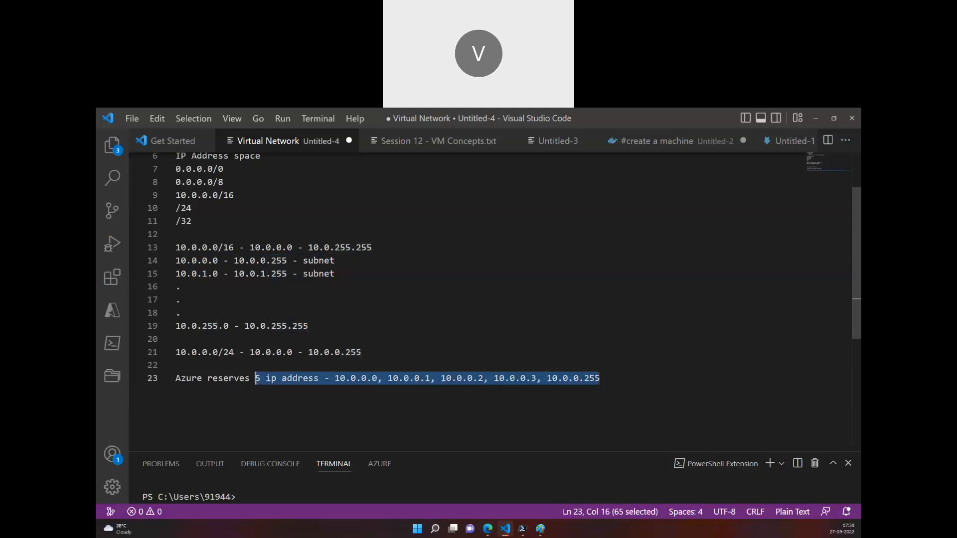
pyautogui.click(375, 352)
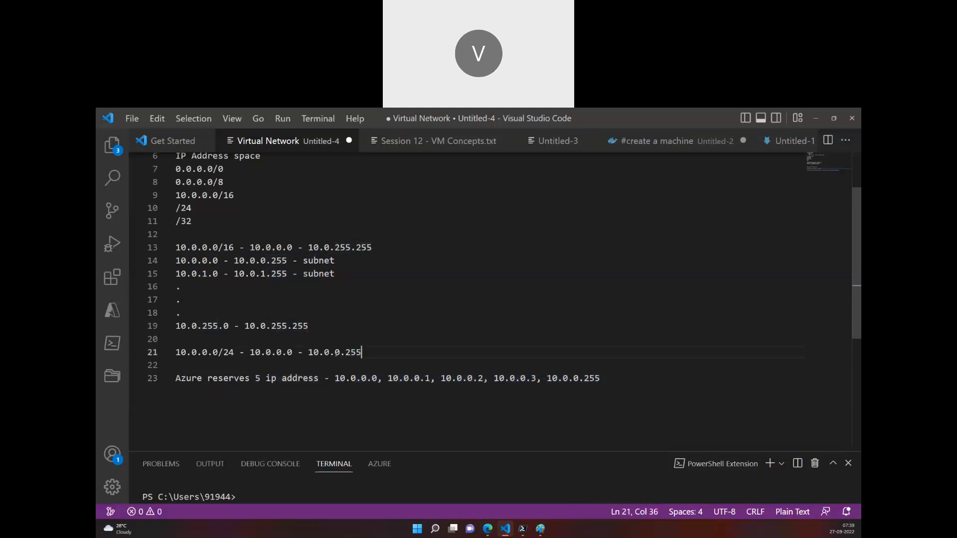
pyautogui.moveTo(361, 352); pyautogui.dragTo(314, 353)
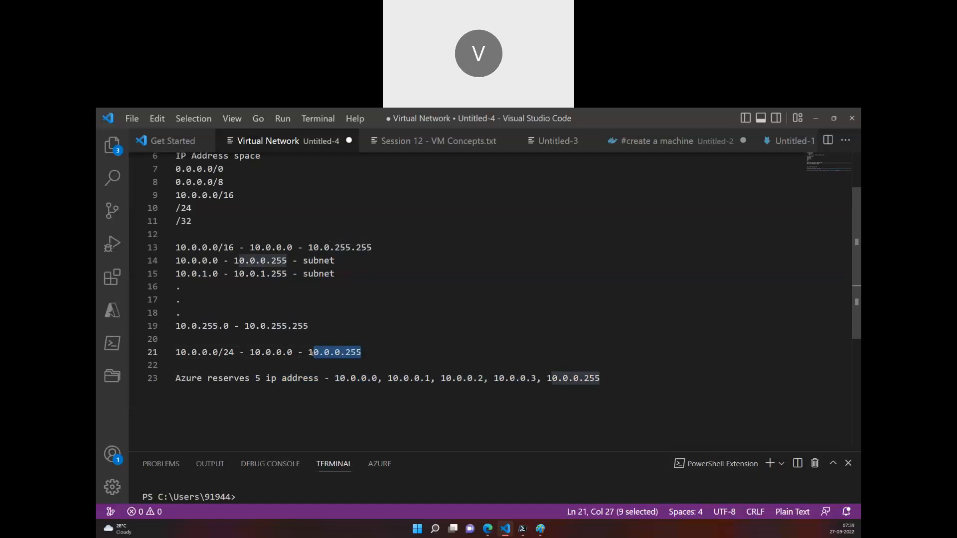
pyautogui.moveTo(344, 272); pyautogui.dragTo(175, 274)
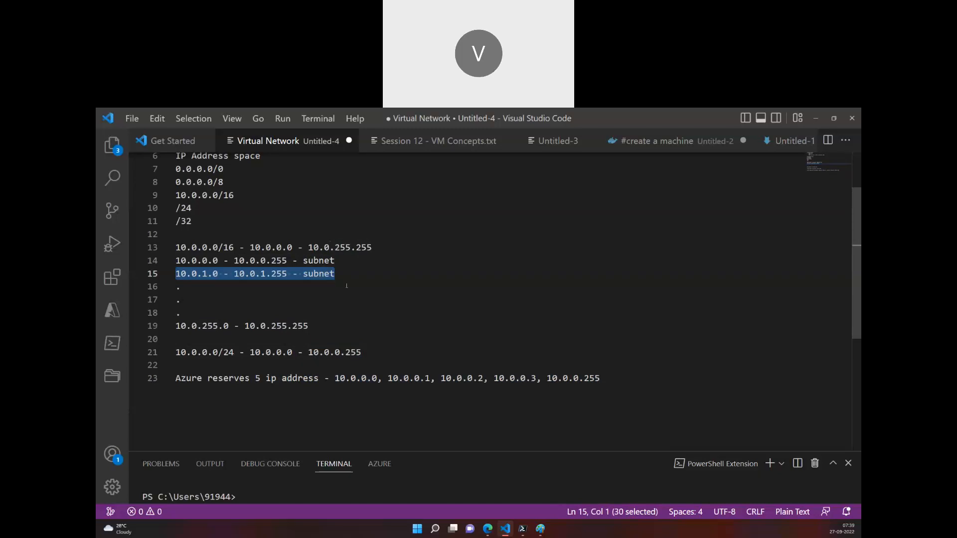
pyautogui.scroll(2, 448, 299)
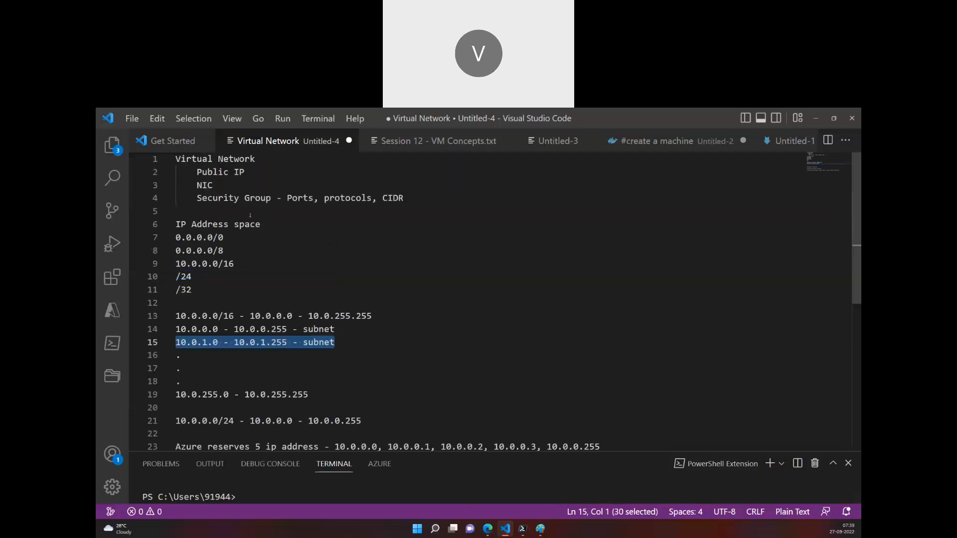
pyautogui.click(487, 529)
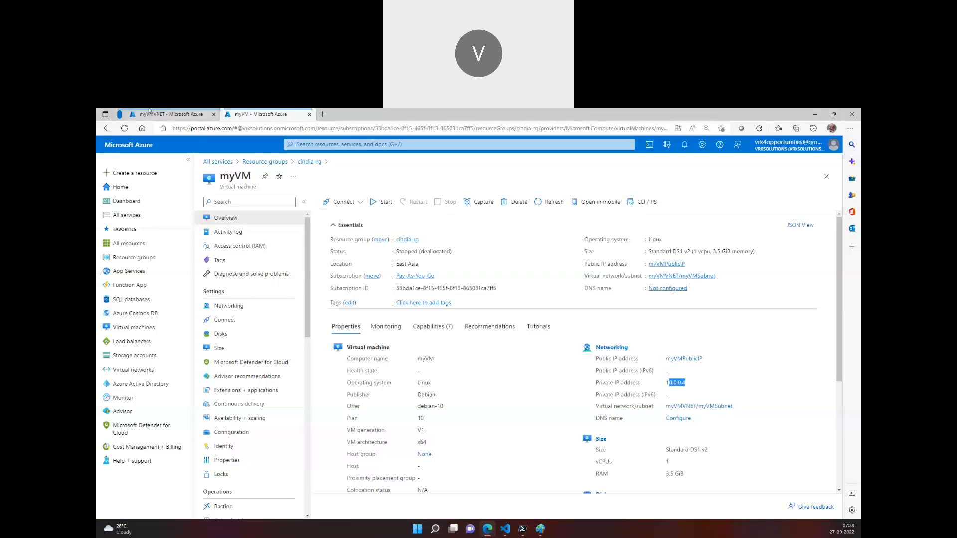
# Open the ipconfigmyVM configuration of myVM's network interface myVMVMNic to examine its IP address settings, and switch to the IP configuration diagram in Paint
pyautogui.click(149, 111)
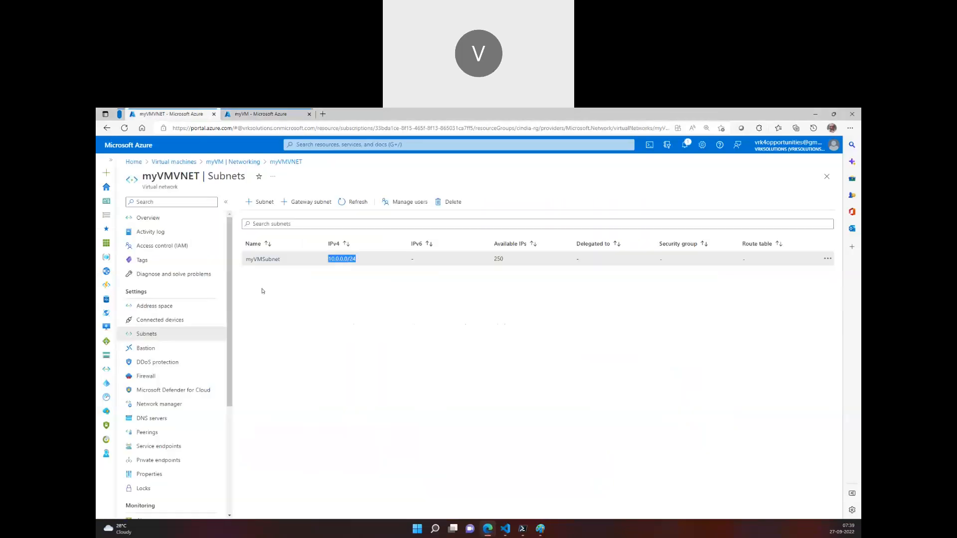
pyautogui.click(247, 162)
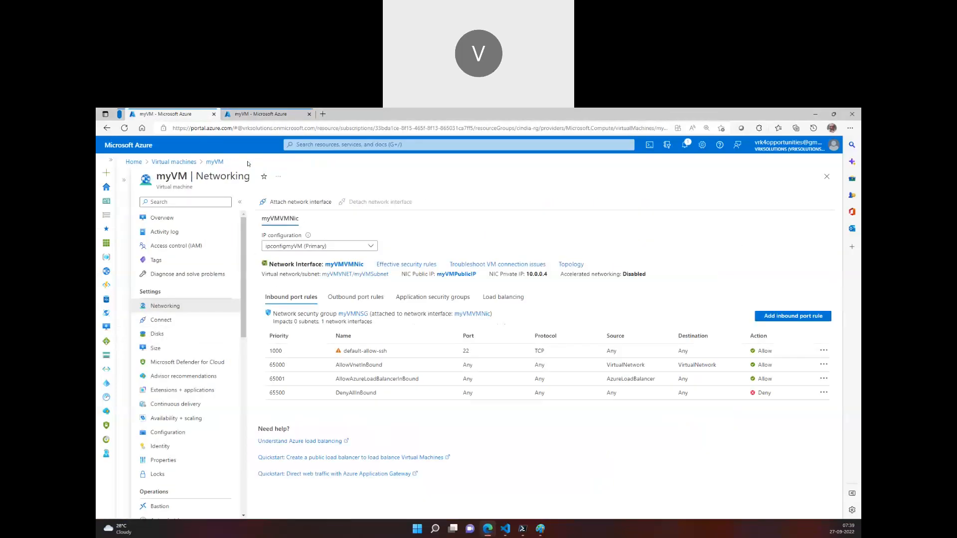
pyautogui.click(344, 265)
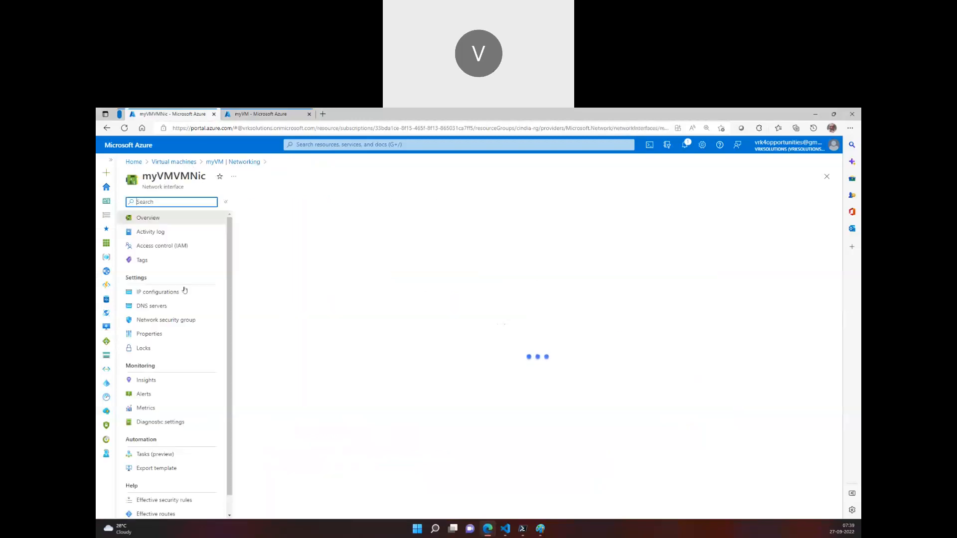
pyautogui.click(183, 291)
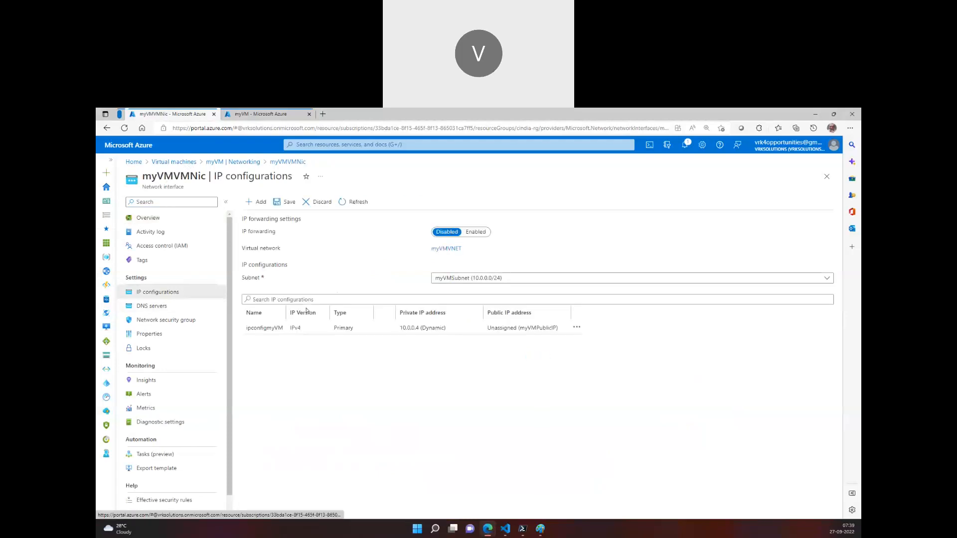
pyautogui.click(299, 328)
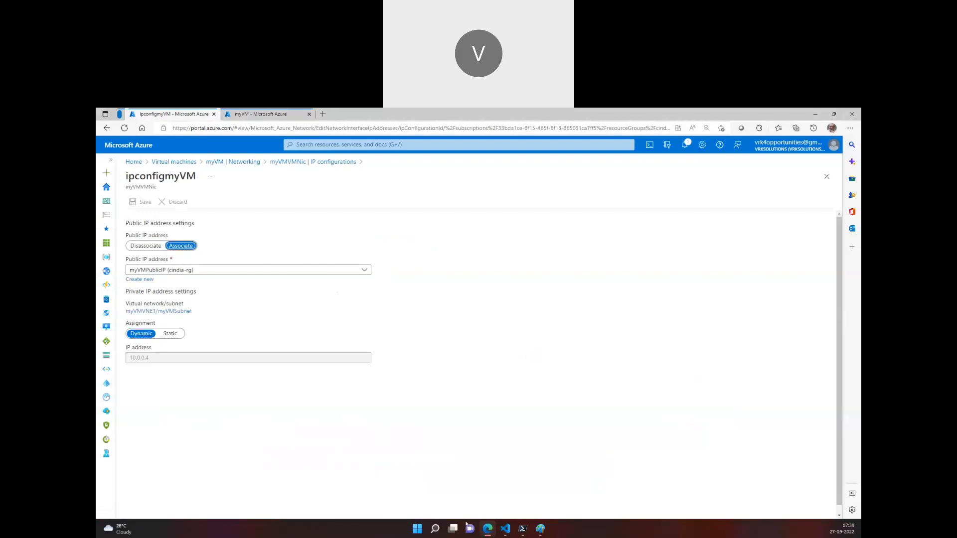
pyautogui.moveTo(541, 530)
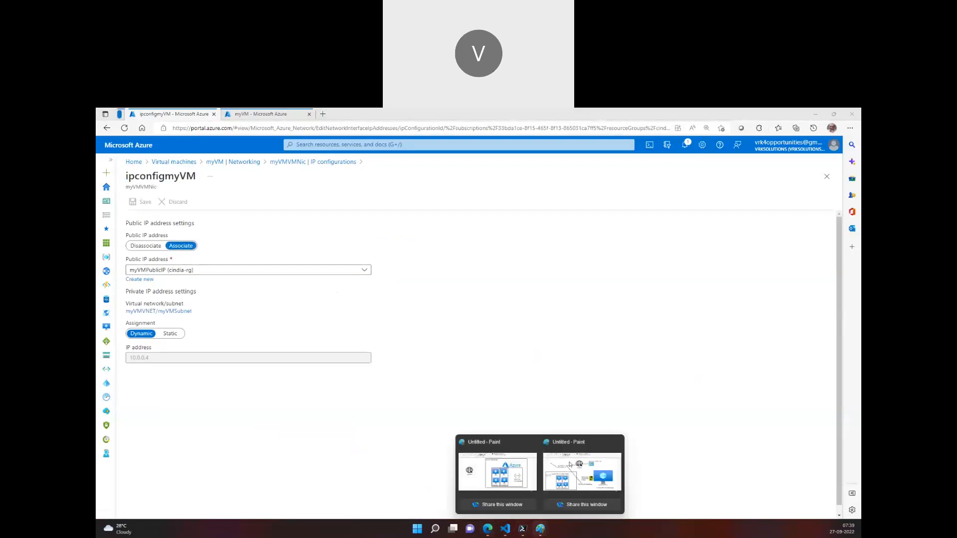
pyautogui.click(576, 445)
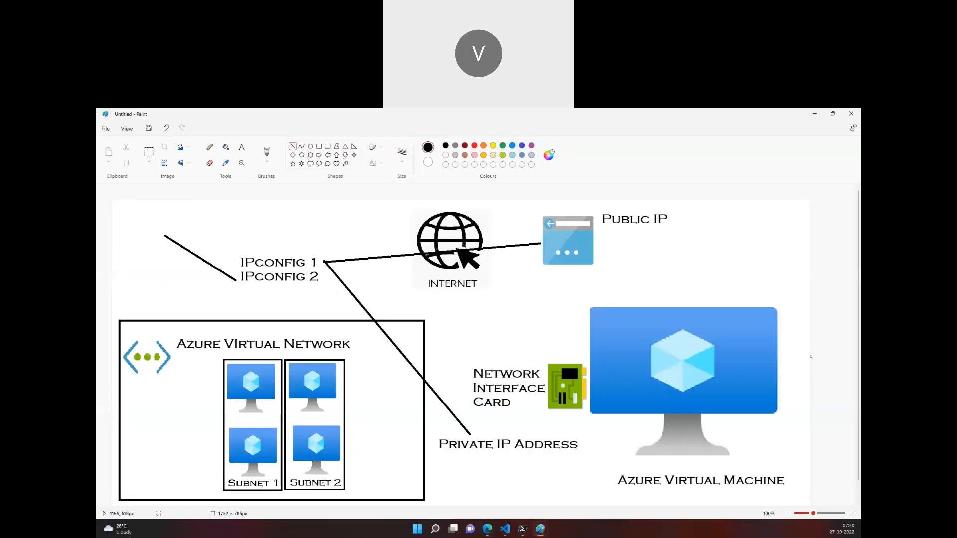
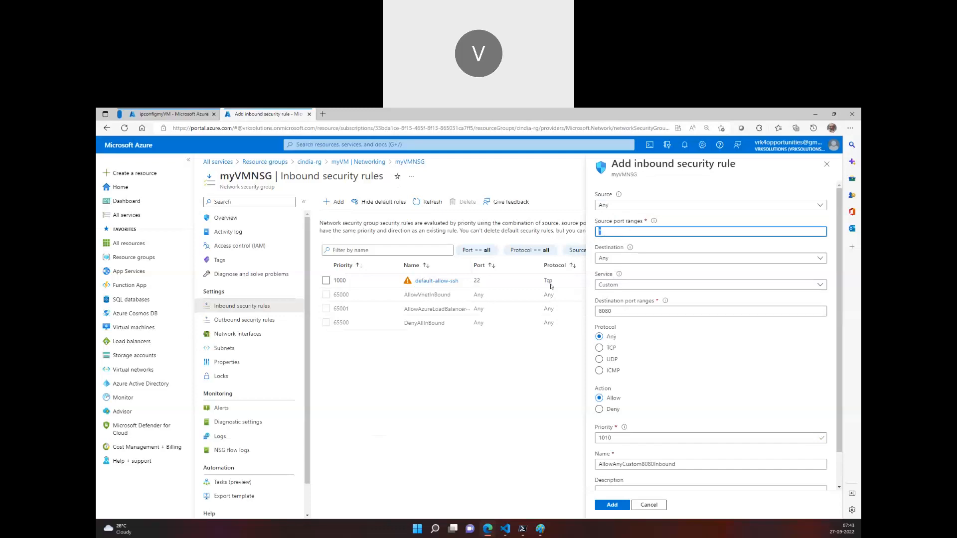
# Try a new inbound rule with destination port ranges set to *, consulting the IP configuration diagram in Paint, and discard it in the Azure portal
pyautogui.doubleClick(614, 309)
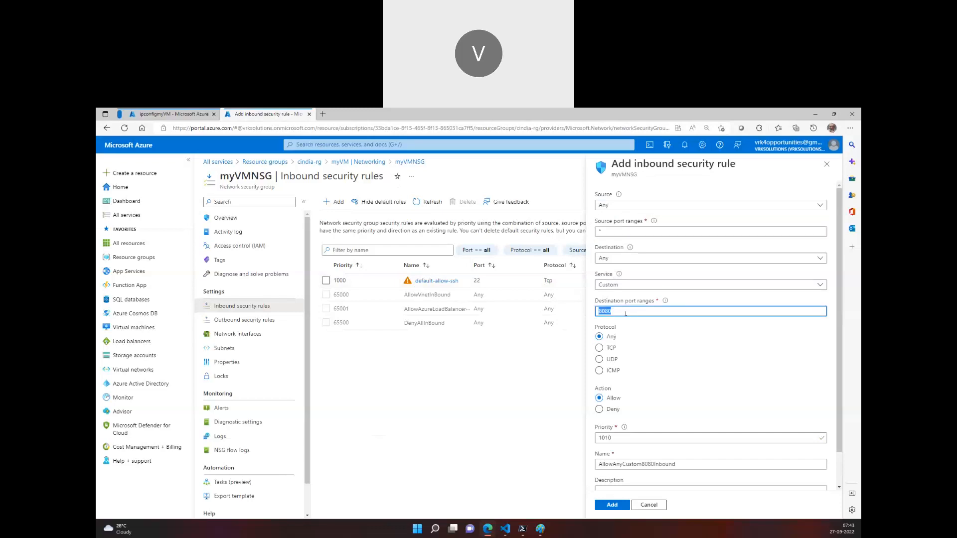
pyautogui.write('*')
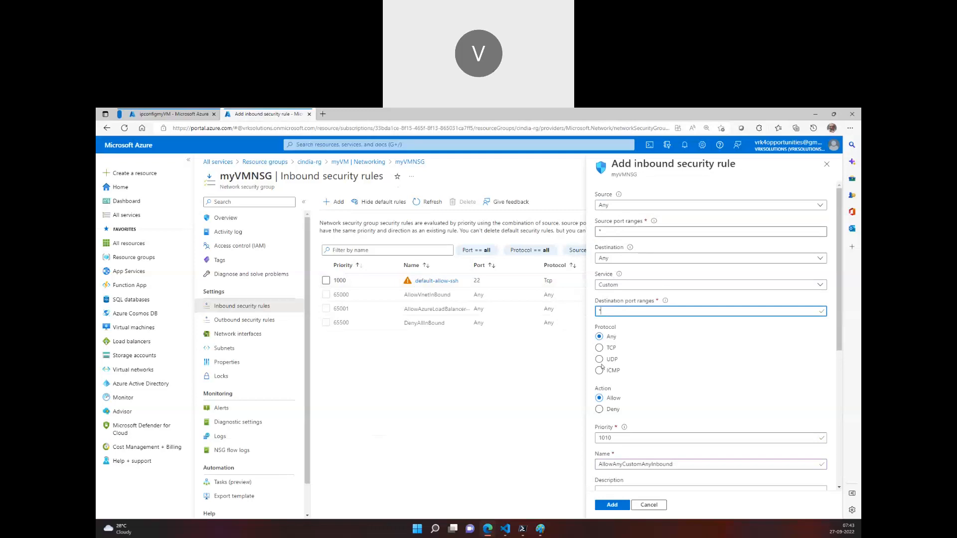
pyautogui.click(539, 535)
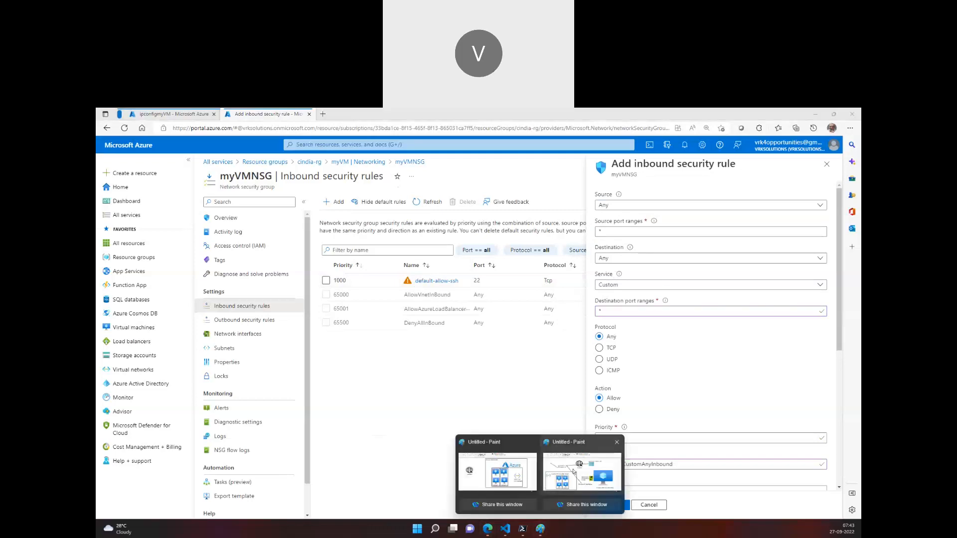
pyautogui.click(572, 471)
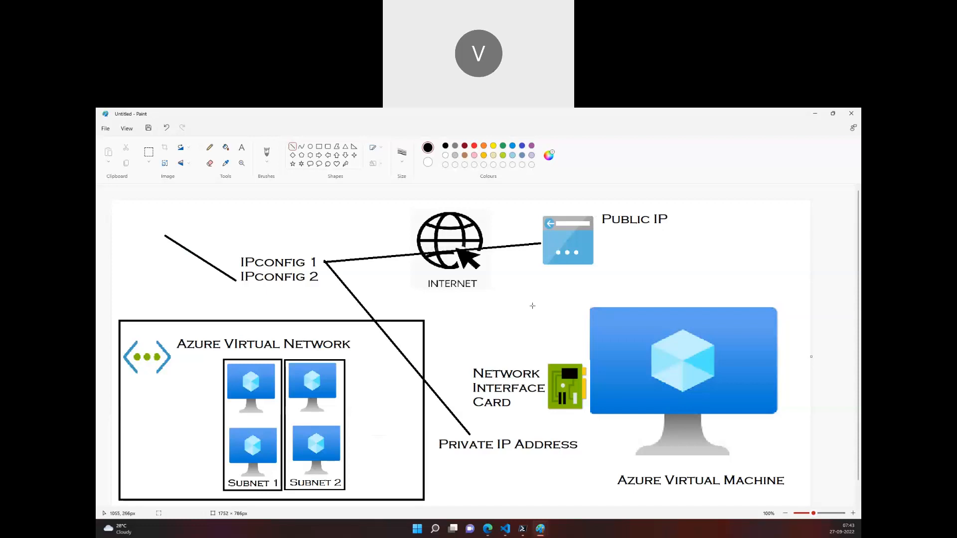
pyautogui.moveTo(501, 526)
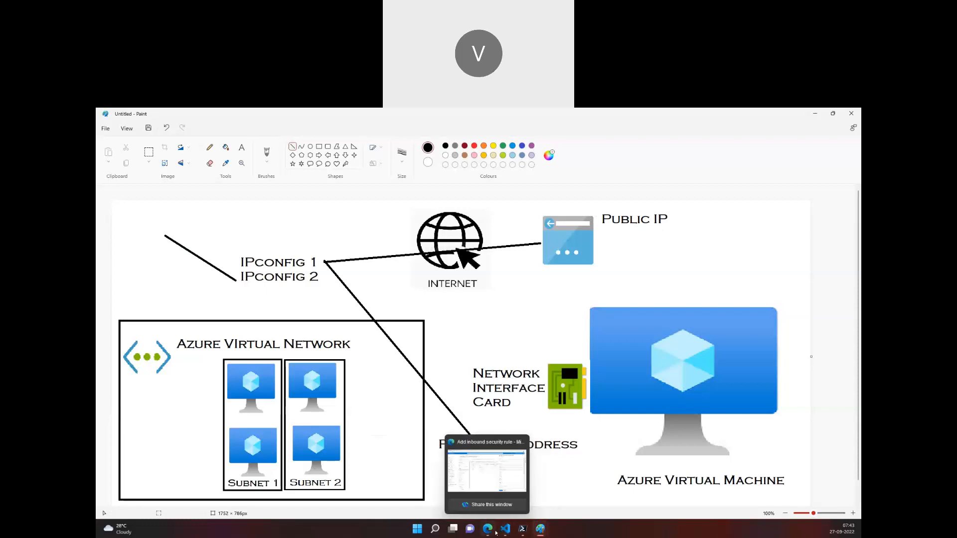
pyautogui.click(488, 470)
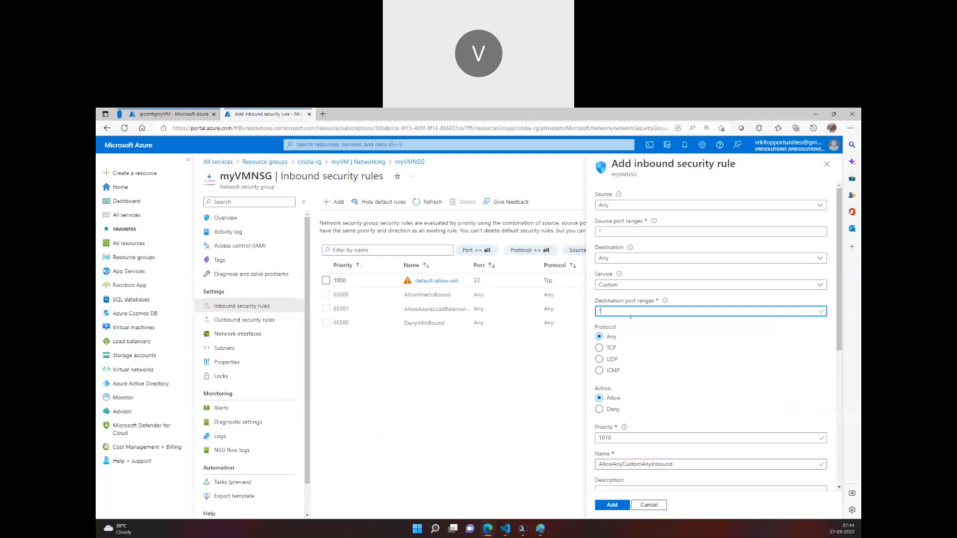
pyautogui.click(826, 164)
pyautogui.click(509, 172)
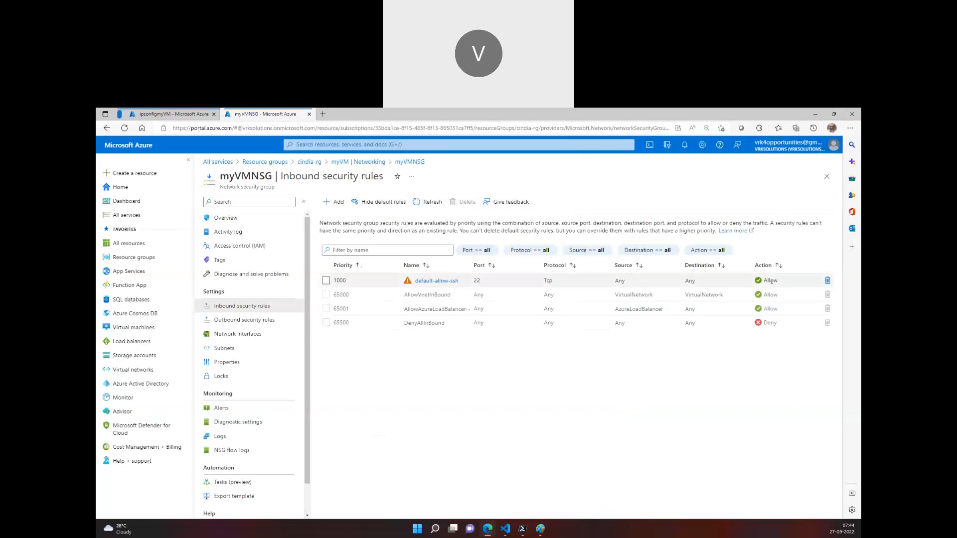
# Examine the port, protocol, source, destination and action of the default-allow-ssh inbound rule
pyautogui.moveTo(780, 282); pyautogui.dragTo(748, 285)
pyautogui.moveTo(481, 282); pyautogui.dragTo(471, 284)
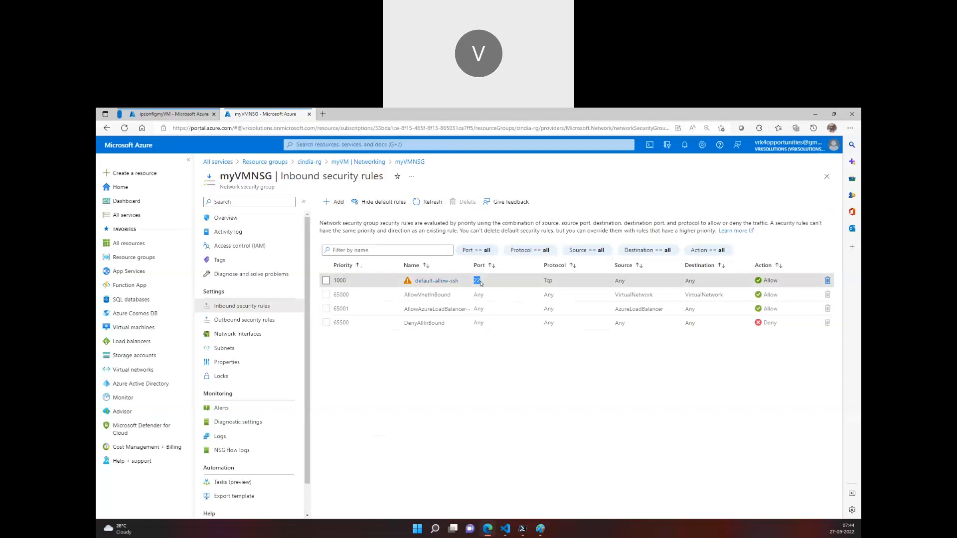
pyautogui.moveTo(775, 281); pyautogui.dragTo(464, 282)
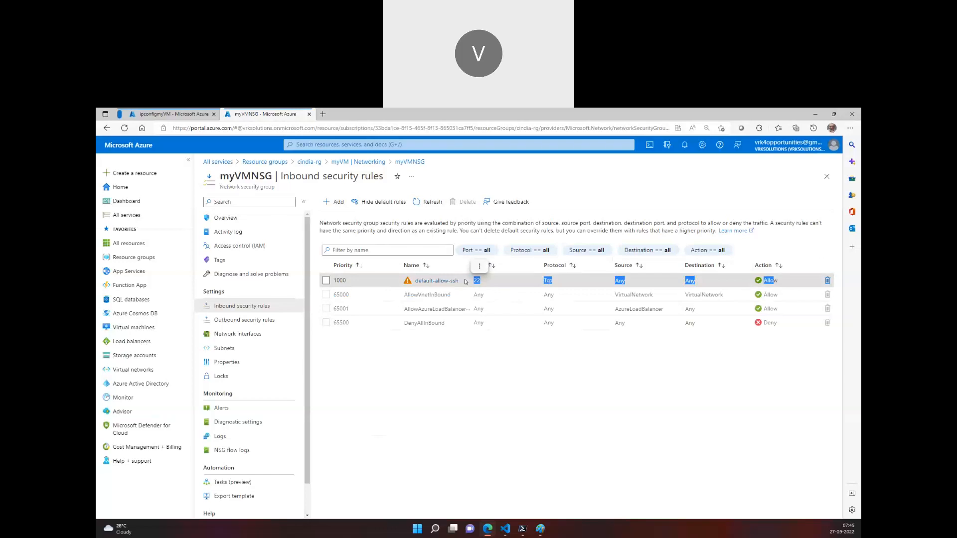
pyautogui.click(616, 281)
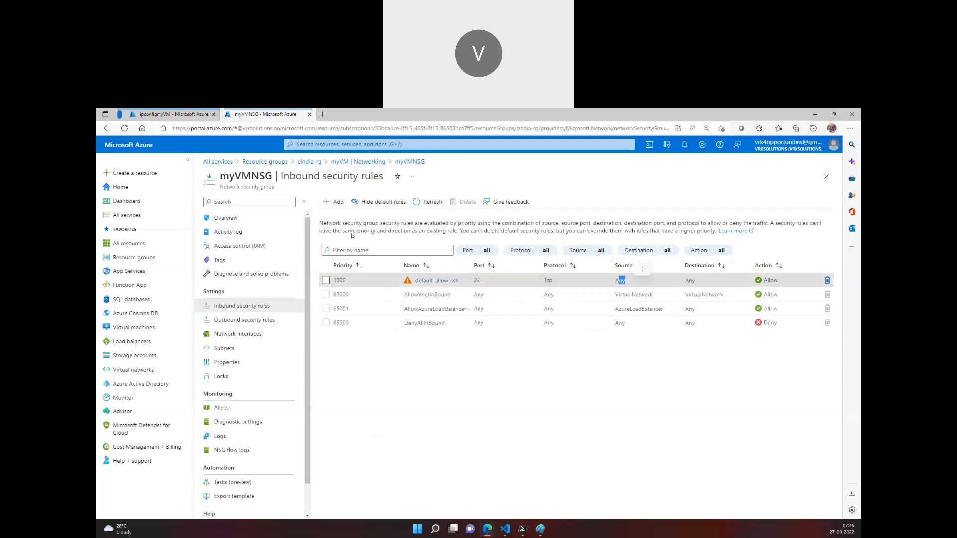
# Start a new inbound security rule with Service Tag as the source and VirtualNetwork as the source service tag
pyautogui.click(335, 202)
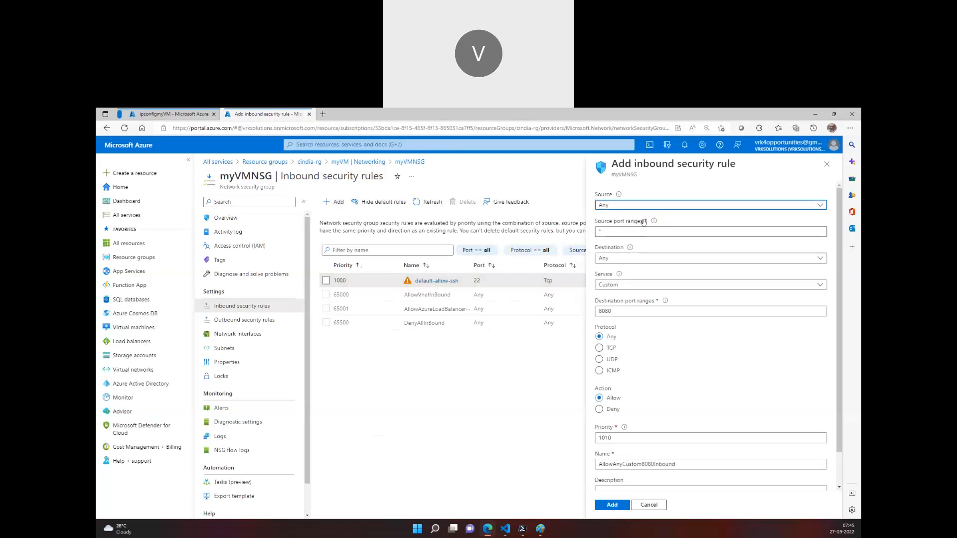
pyautogui.click(638, 206)
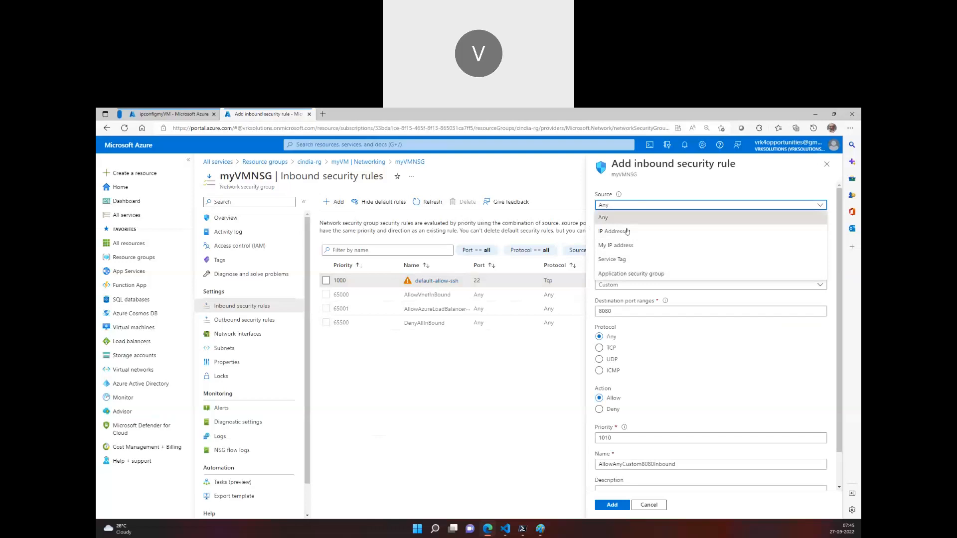
pyautogui.click(628, 260)
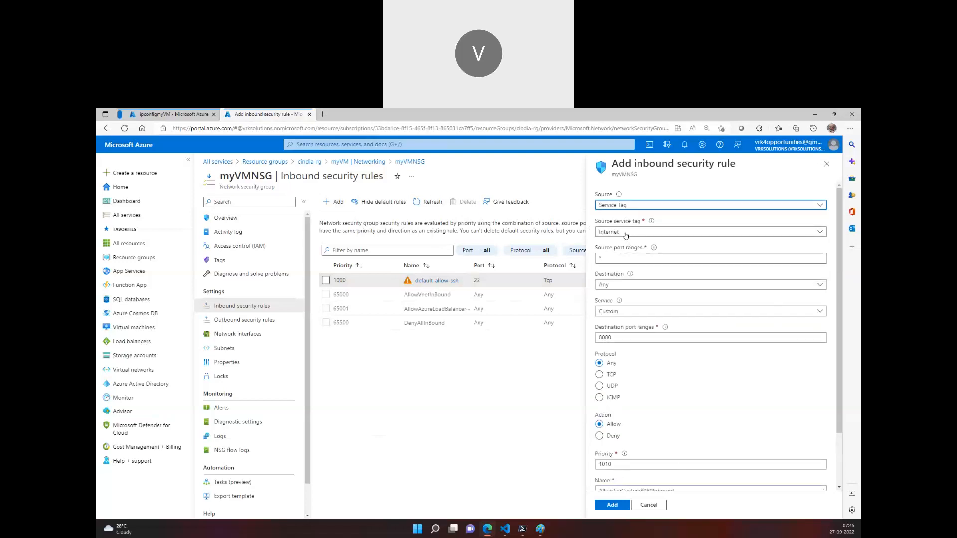
pyautogui.click(621, 207)
pyautogui.click(601, 259)
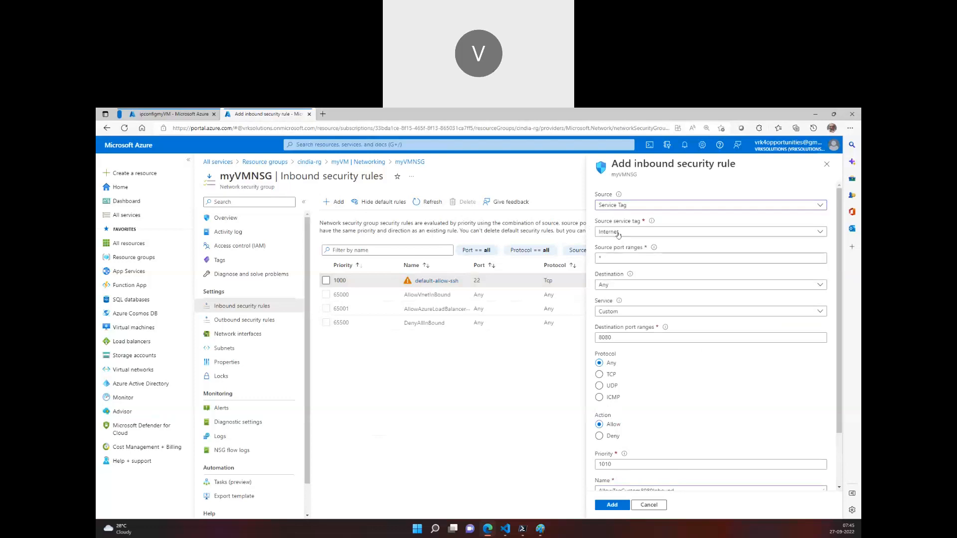
pyautogui.click(620, 231)
pyautogui.click(620, 272)
pyautogui.press('Down')
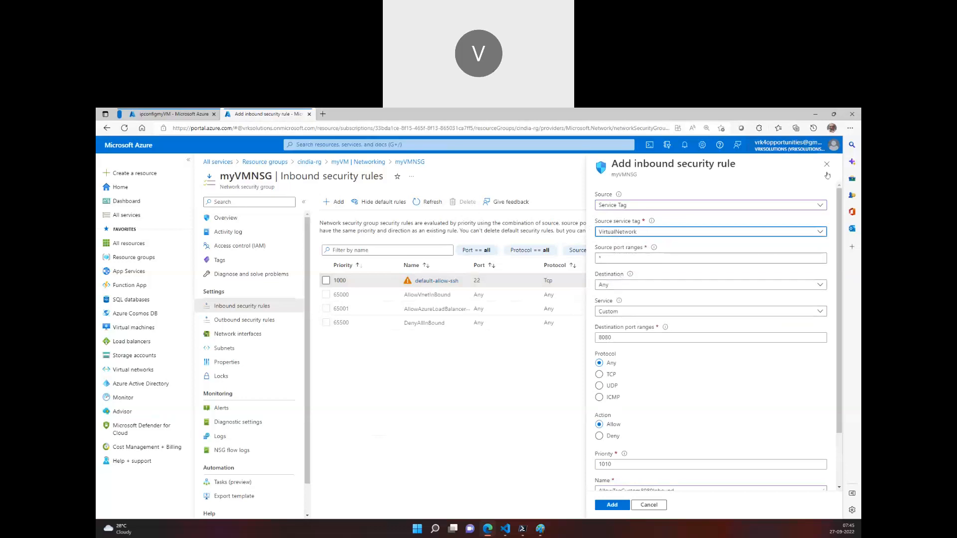
# Set the new rule's source back to Any and discard the rule without adding it
pyautogui.click(650, 205)
pyautogui.click(647, 219)
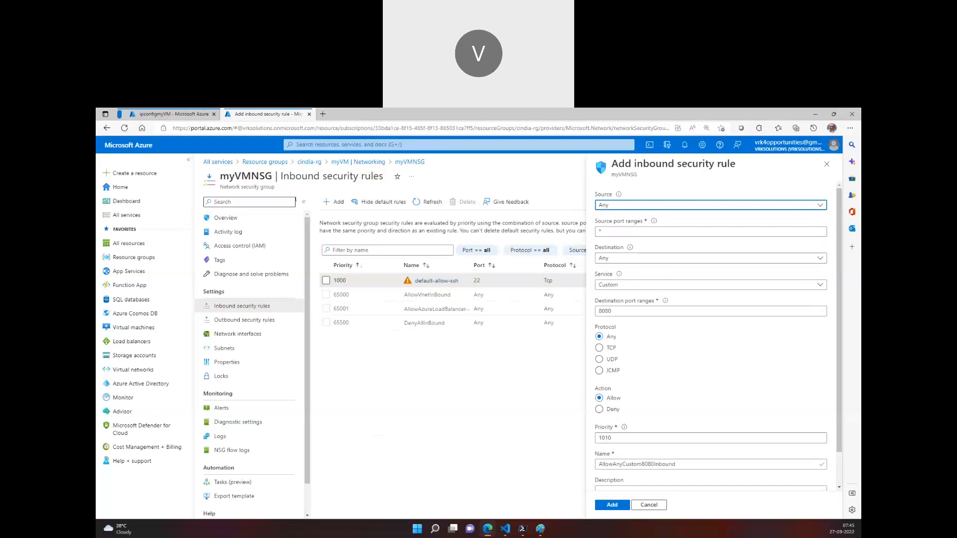
pyautogui.click(826, 164)
# Review the IP configuration diagram in Paint and return to the inbound security rules in the Azure portal
pyautogui.moveTo(531, 532)
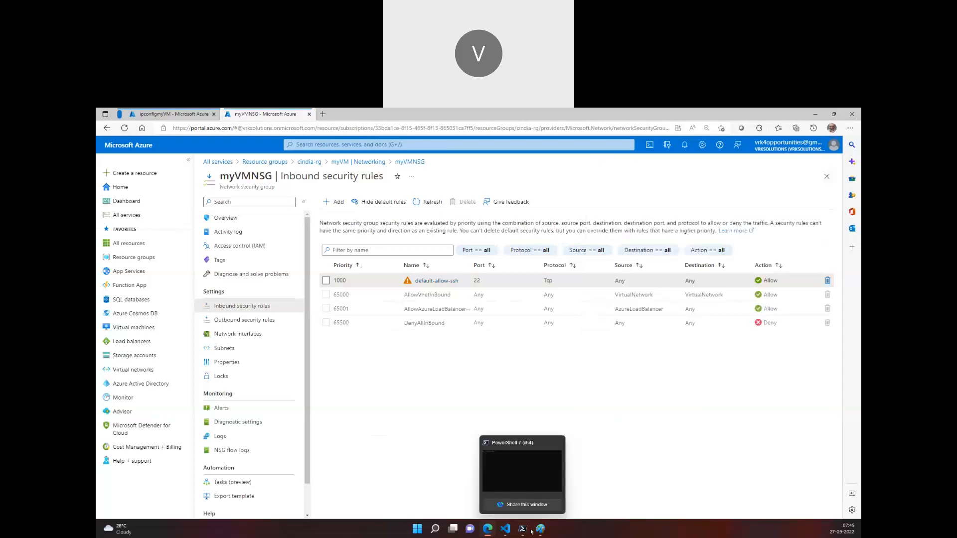
pyautogui.click(589, 470)
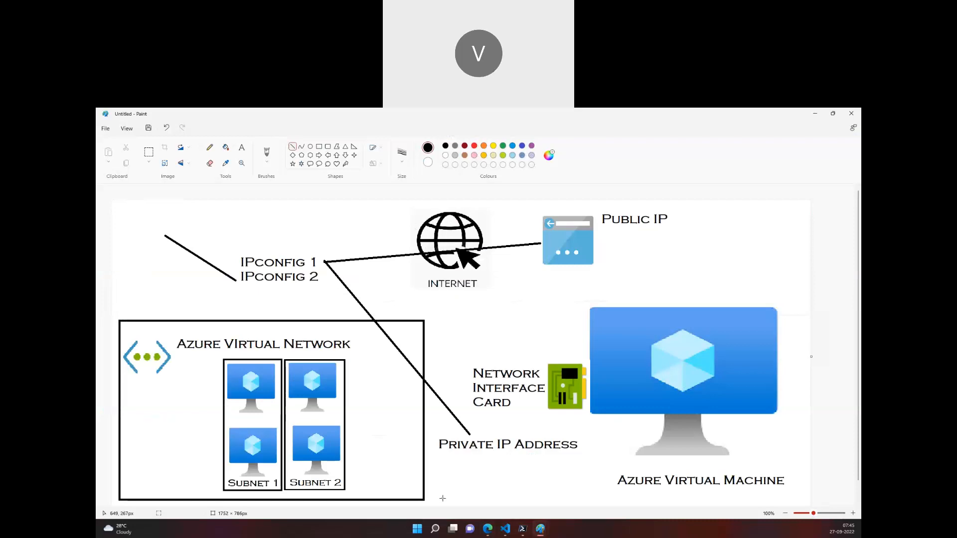
pyautogui.click(489, 529)
# Start another inbound security rule to examine its port, protocol, action and priority settings, and close it without adding
pyautogui.click(331, 201)
pyautogui.scroll(-1, 676, 310)
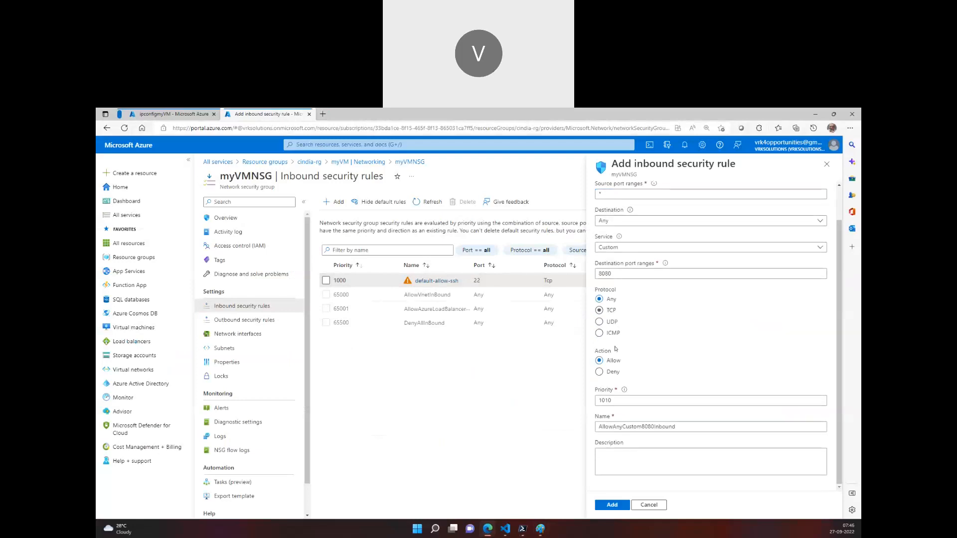
pyautogui.scroll(1, 620, 239)
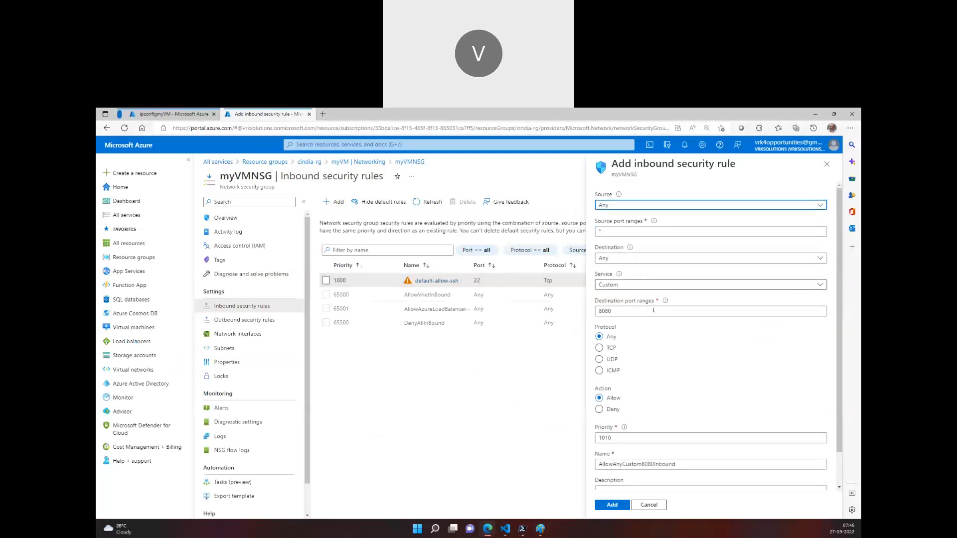
pyautogui.scroll(-1, 628, 314)
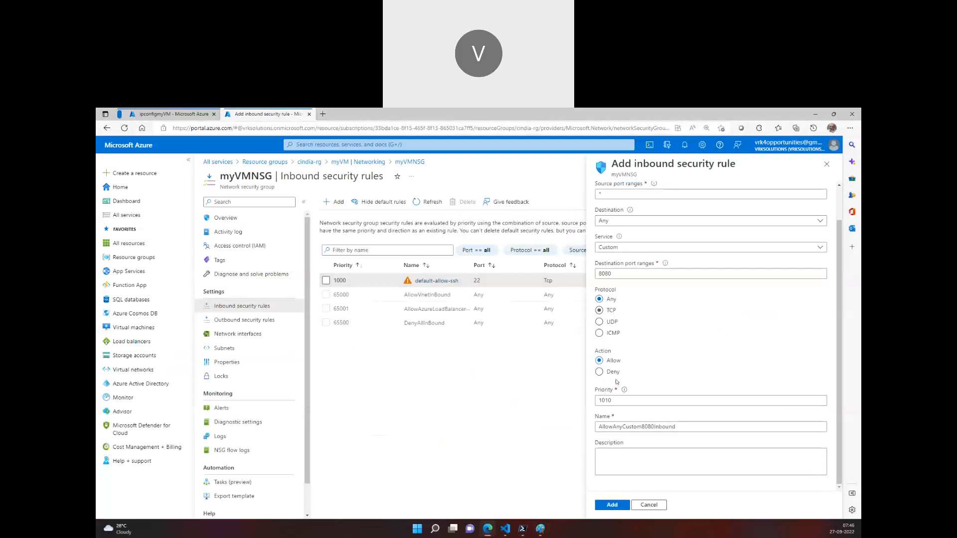
pyautogui.click(618, 400)
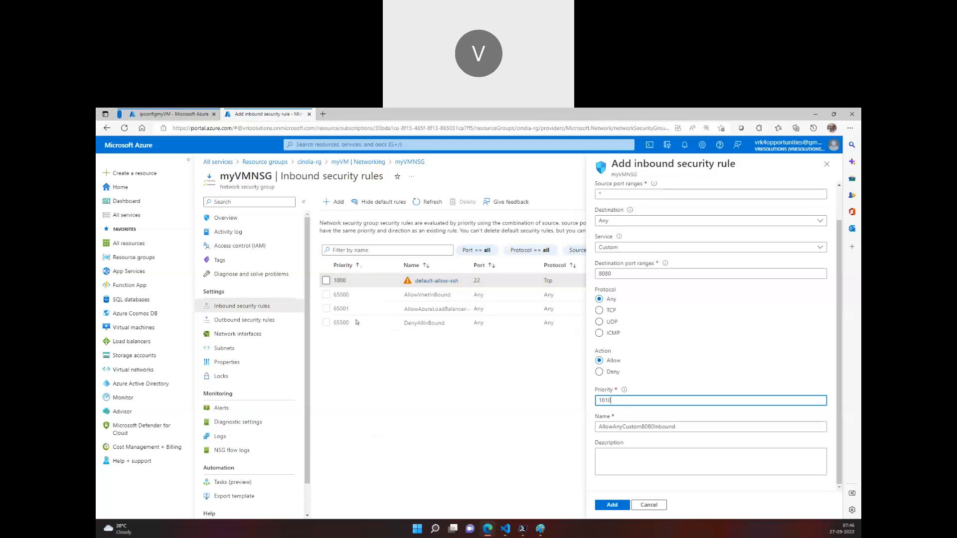
pyautogui.click(826, 164)
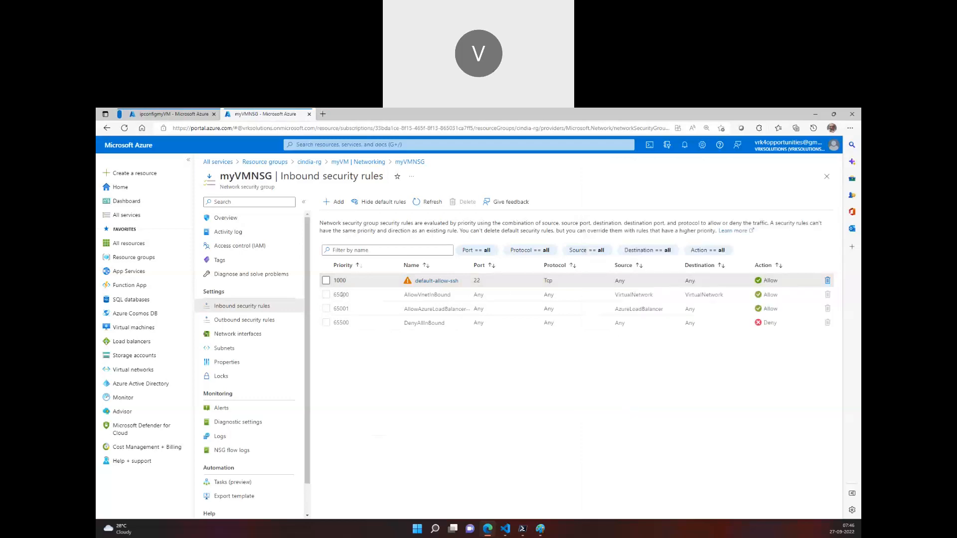
# Compare the priority, port and action of the DenyAllInBound rule with those of the default-allow-ssh rule
pyautogui.moveTo(332, 323); pyautogui.dragTo(781, 324)
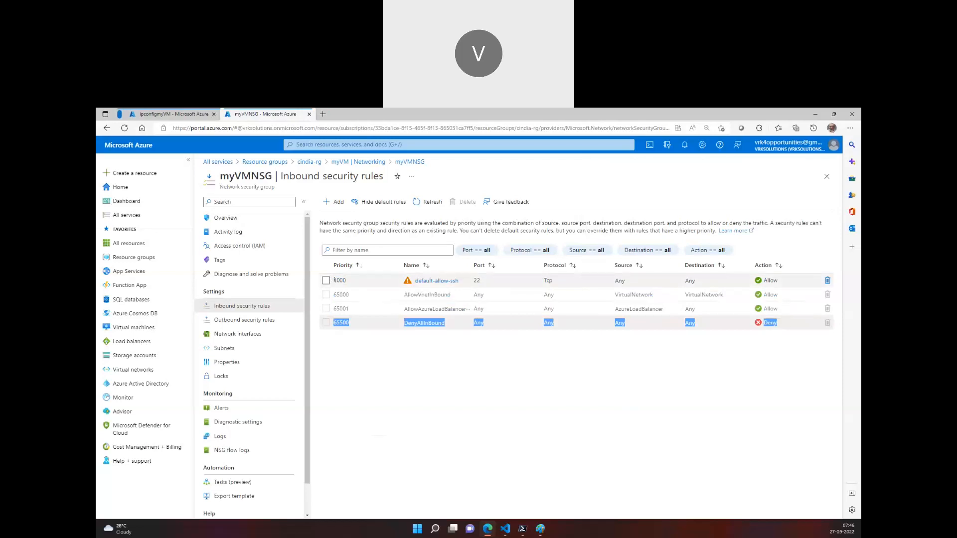
pyautogui.moveTo(473, 282); pyautogui.dragTo(485, 283)
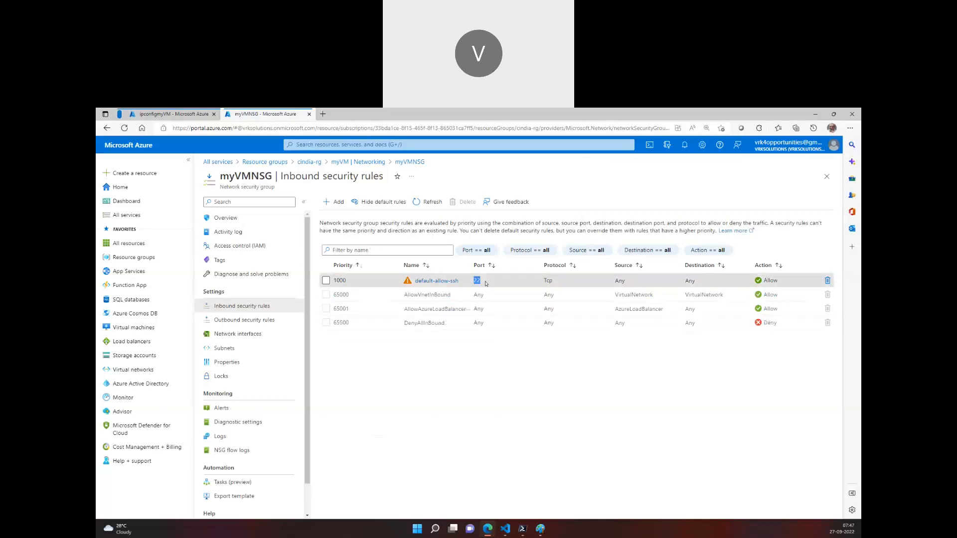
pyautogui.moveTo(586, 277); pyautogui.dragTo(794, 279)
pyautogui.moveTo(473, 323); pyautogui.dragTo(781, 328)
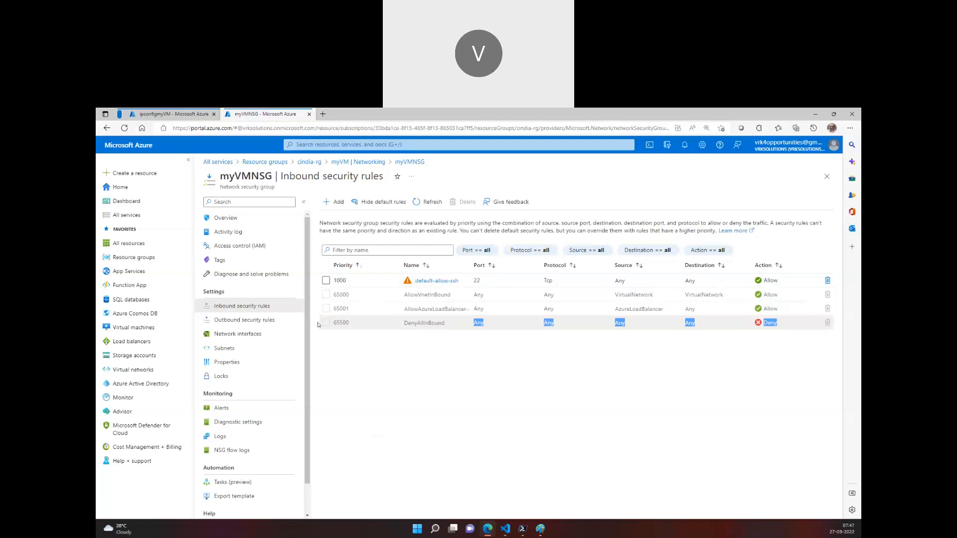
pyautogui.moveTo(334, 323); pyautogui.dragTo(517, 330)
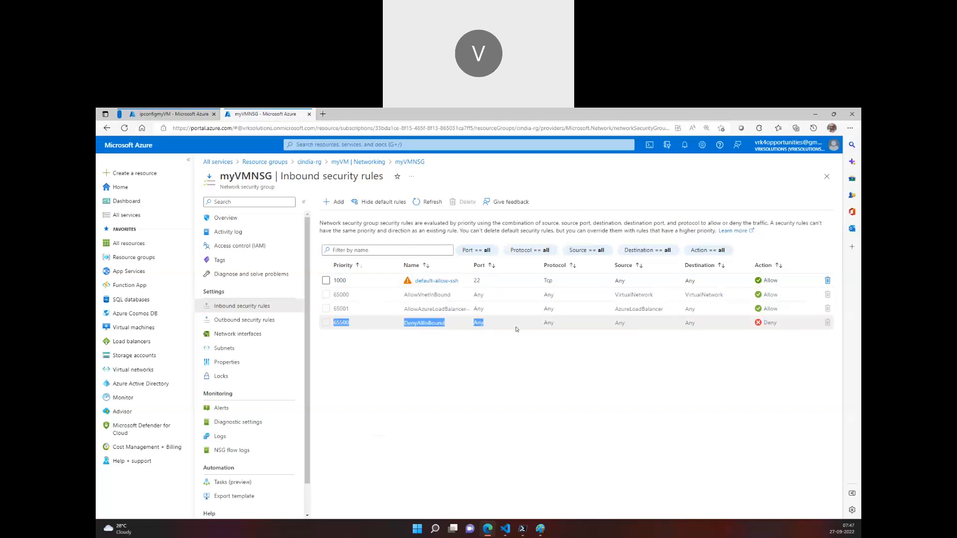
pyautogui.moveTo(334, 280); pyautogui.dragTo(794, 288)
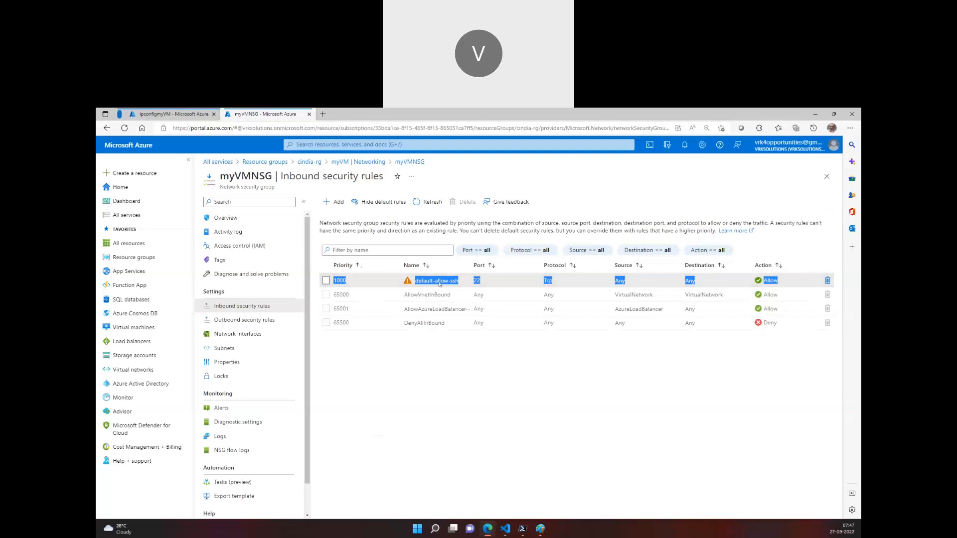
pyautogui.click(347, 285)
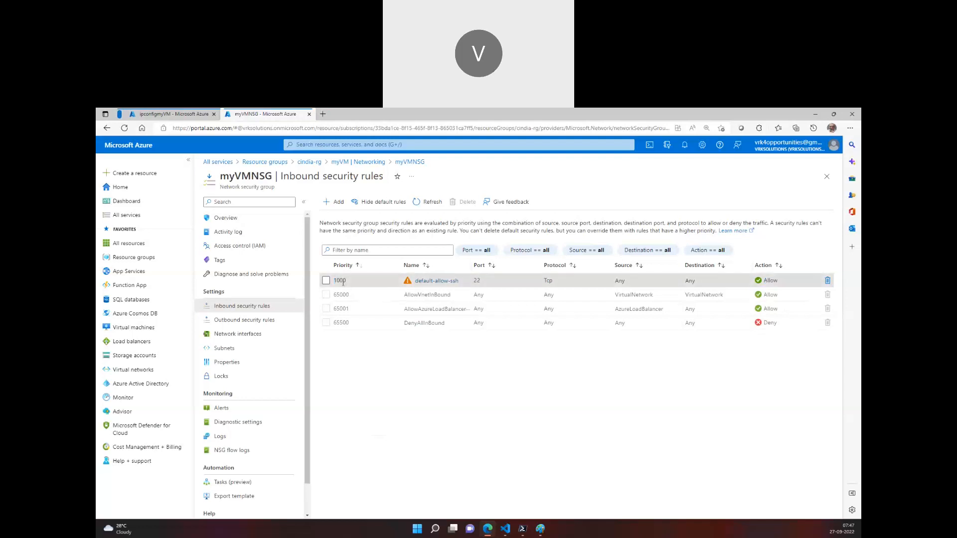
pyautogui.moveTo(334, 281); pyautogui.dragTo(784, 277)
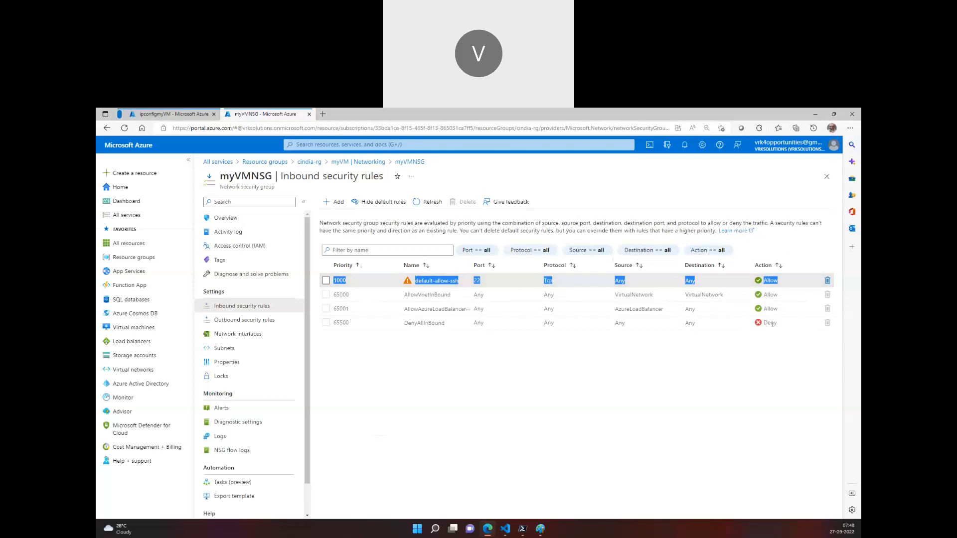
pyautogui.moveTo(782, 326); pyautogui.dragTo(337, 325)
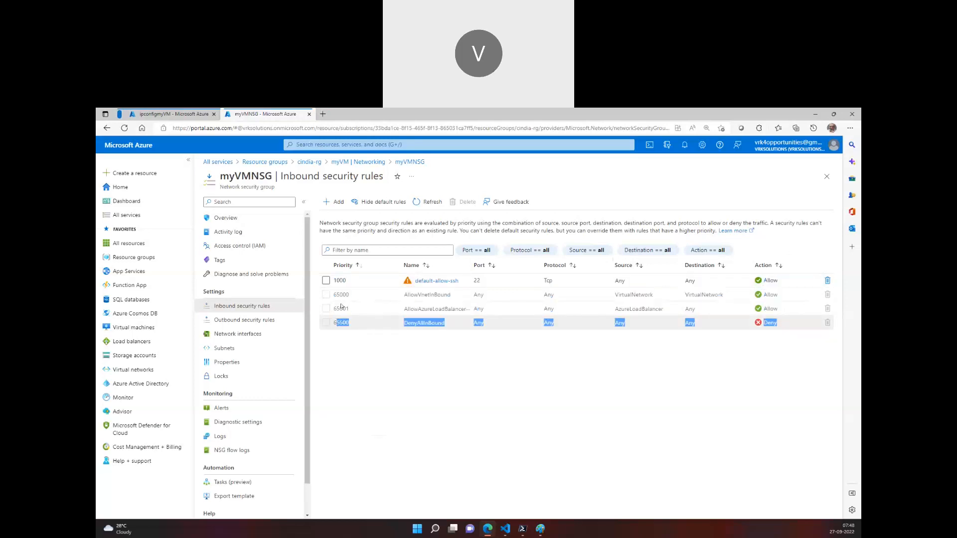
# Examine the source of the AllowVnetInBound rule and the source and destination of the Azure load balancer rule
pyautogui.click(618, 295)
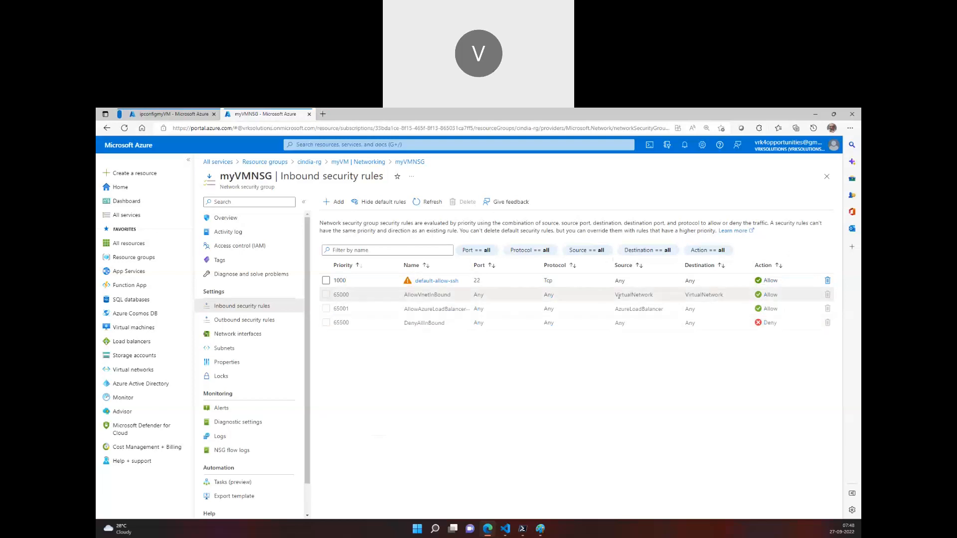
pyautogui.moveTo(618, 296); pyautogui.dragTo(660, 298)
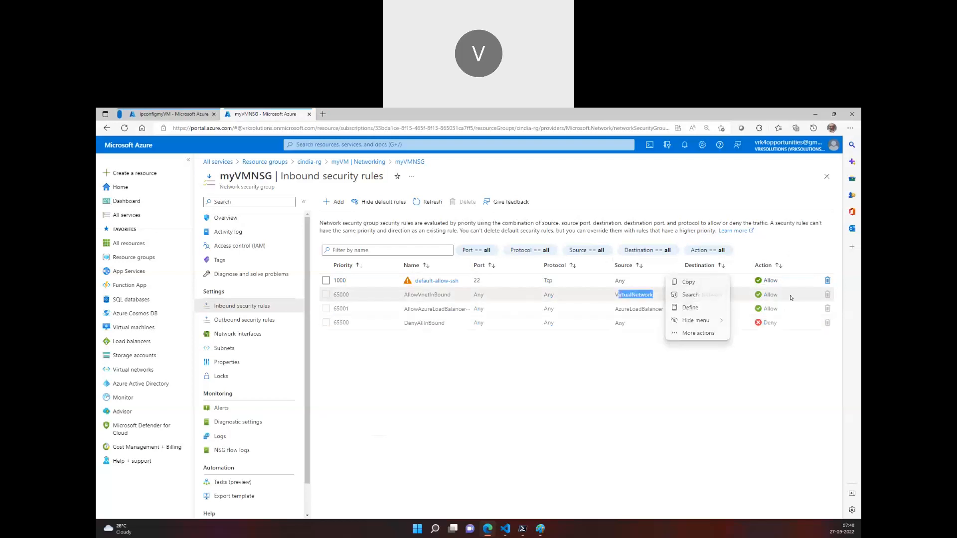
pyautogui.click(590, 356)
pyautogui.moveTo(625, 310); pyautogui.dragTo(695, 311)
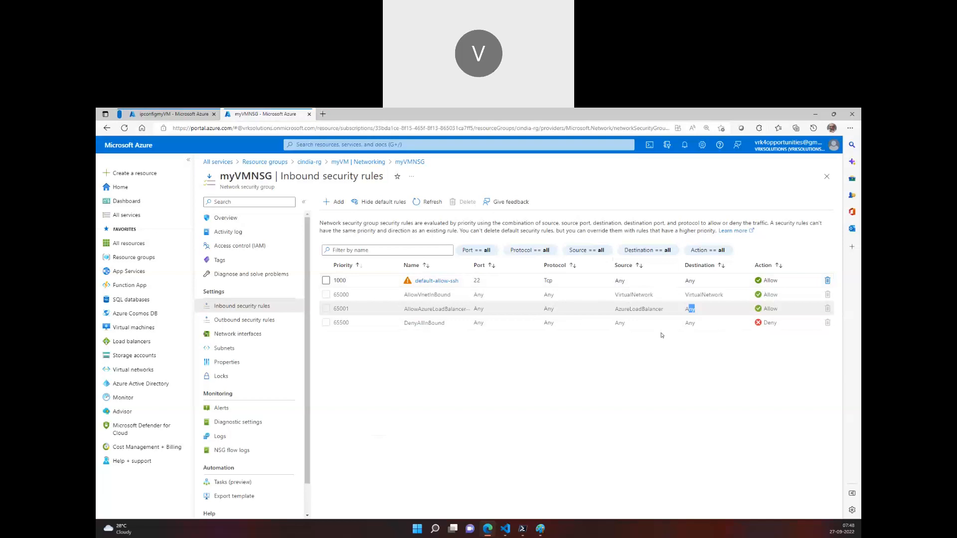
# Switch to the Azure Network diagram with the internet, virtual network and two subnets in Paint
pyautogui.click(524, 530)
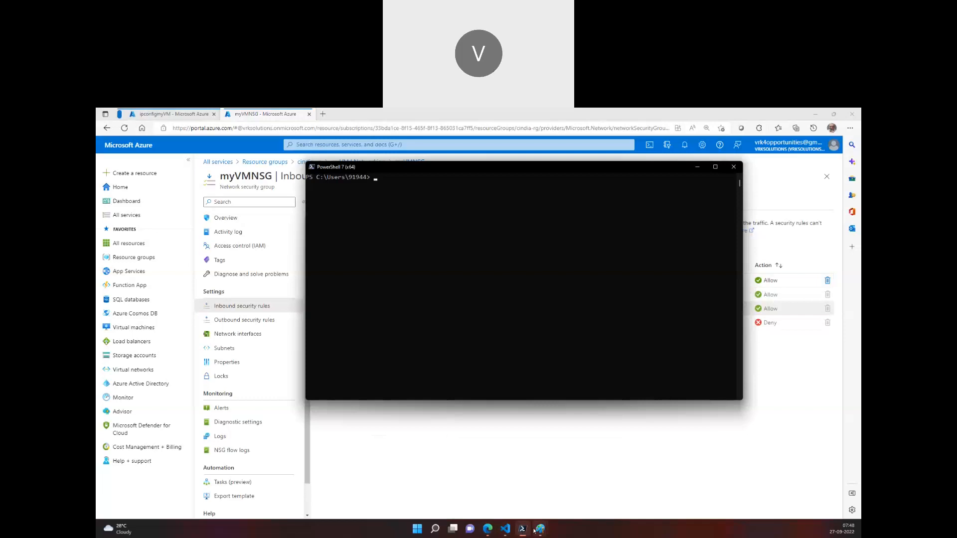
pyautogui.moveTo(540, 529)
pyautogui.click(497, 466)
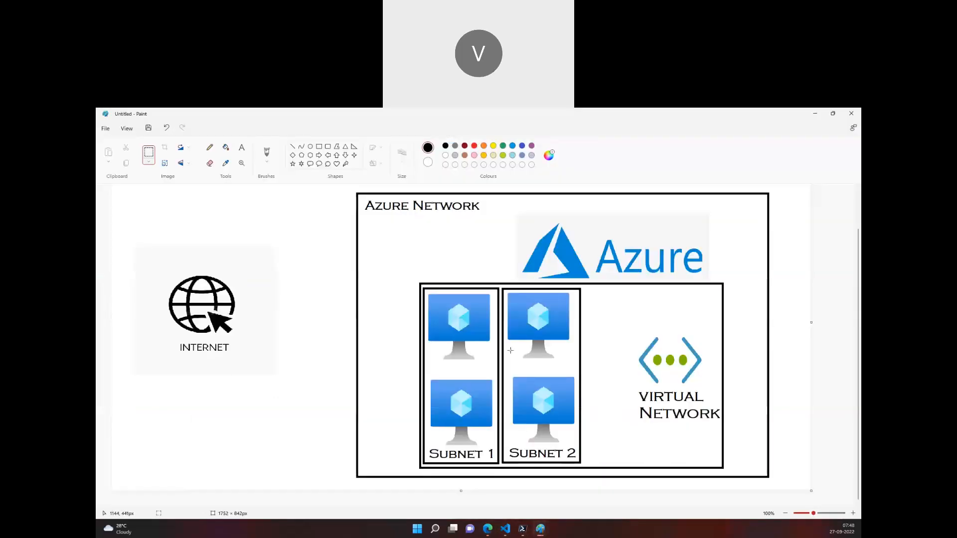